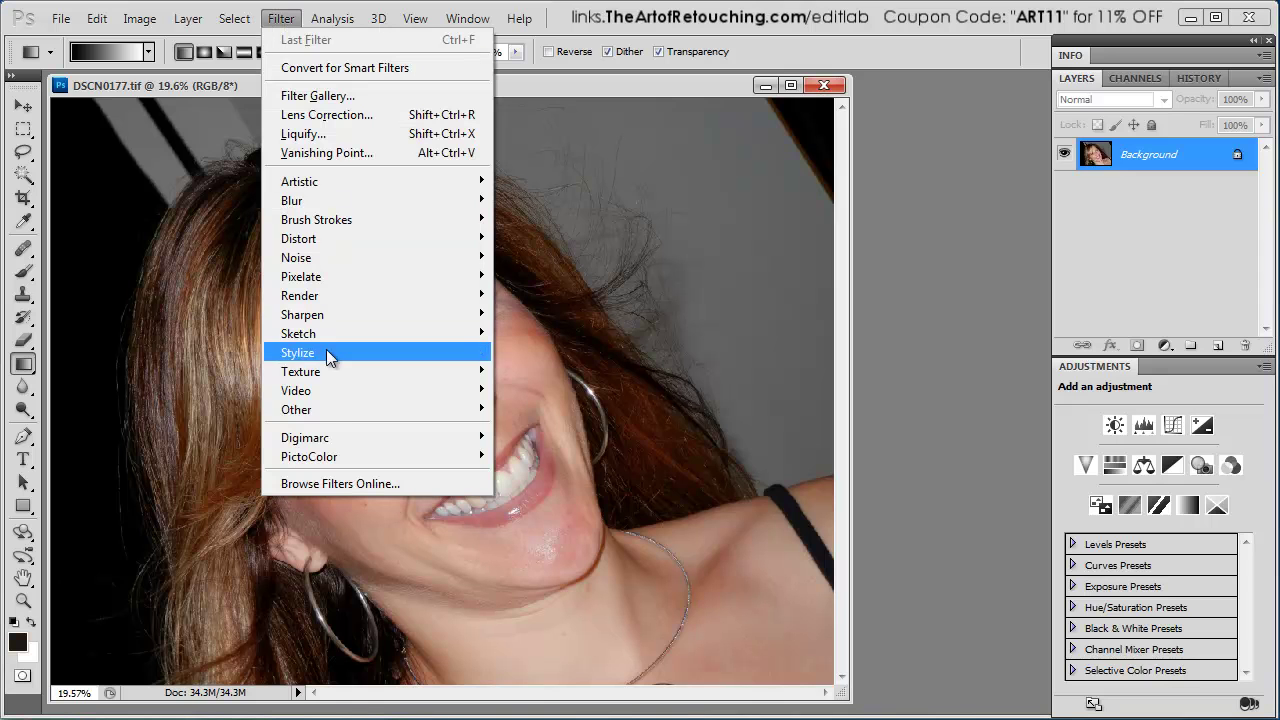
- Close the Filter > PictoColor menu without running iCorrect EditLab Pro 6.0
mouse_move(335, 456)
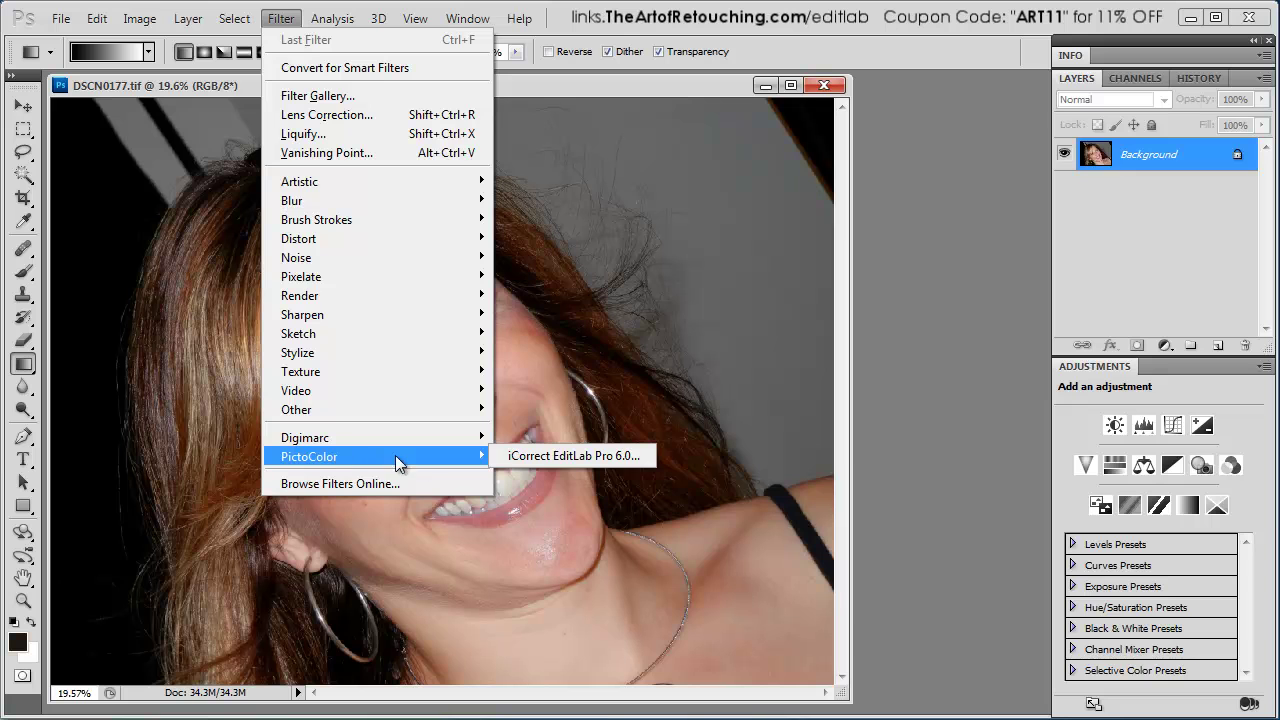
click(548, 457)
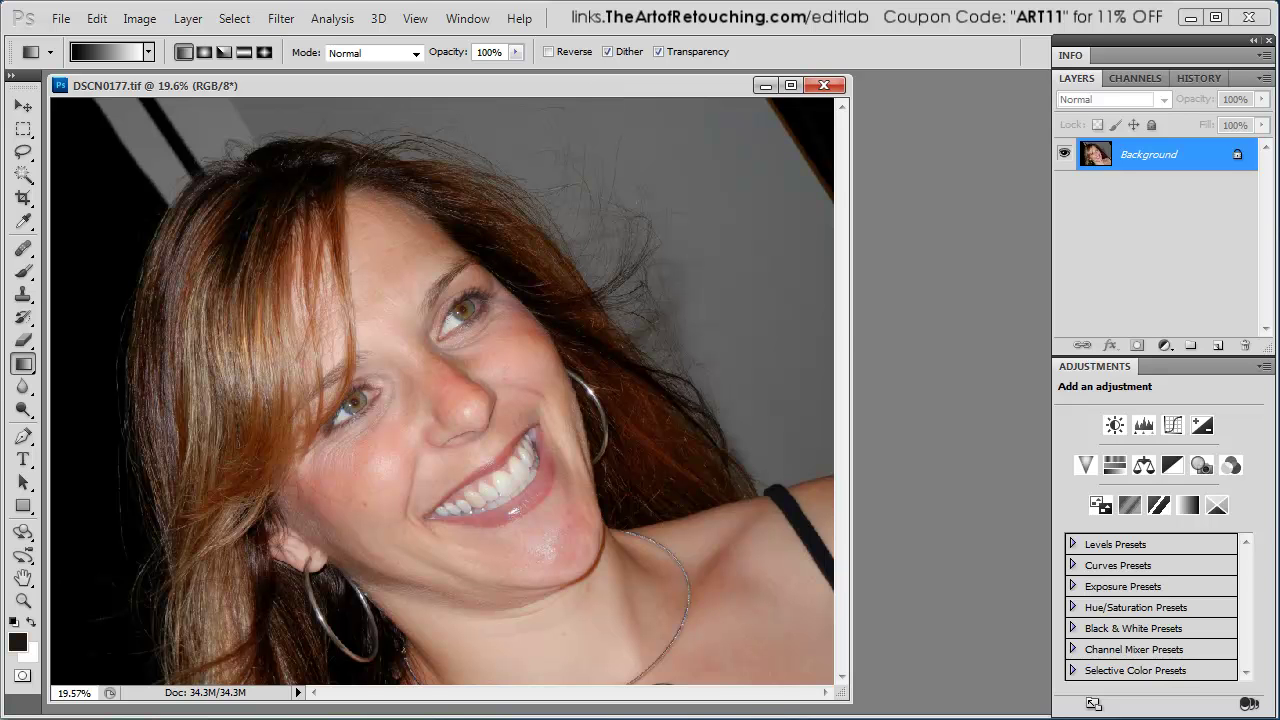
- Launch iCorrect EditLab Pro 6.0 on DSCN0177 and set a neutral grey point on the background wall
click(288, 19)
mouse_move(400, 457)
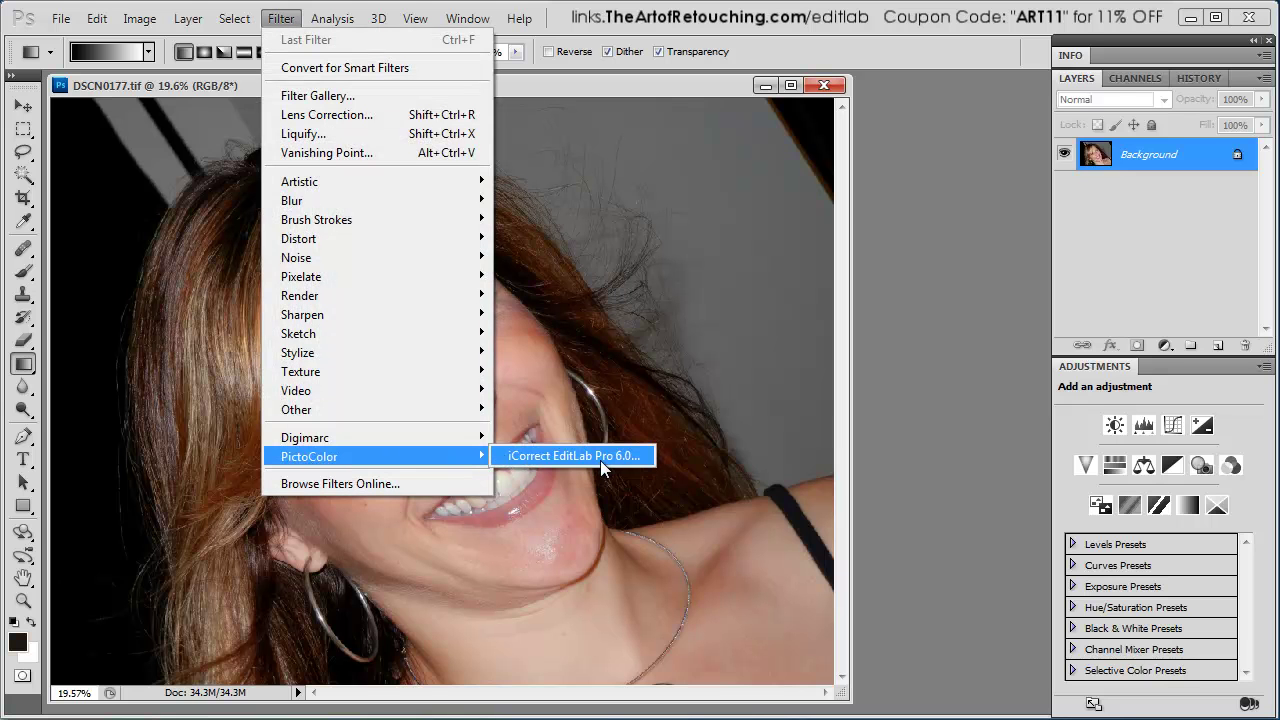
click(631, 456)
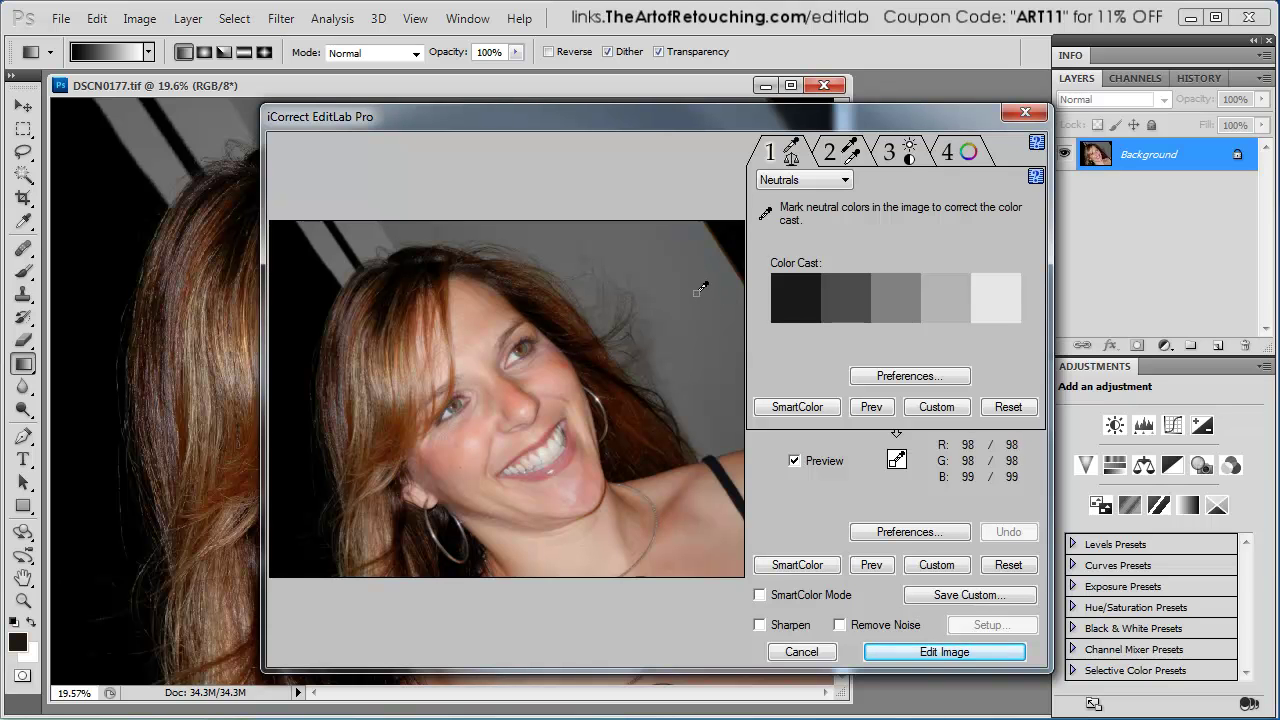
click(695, 398)
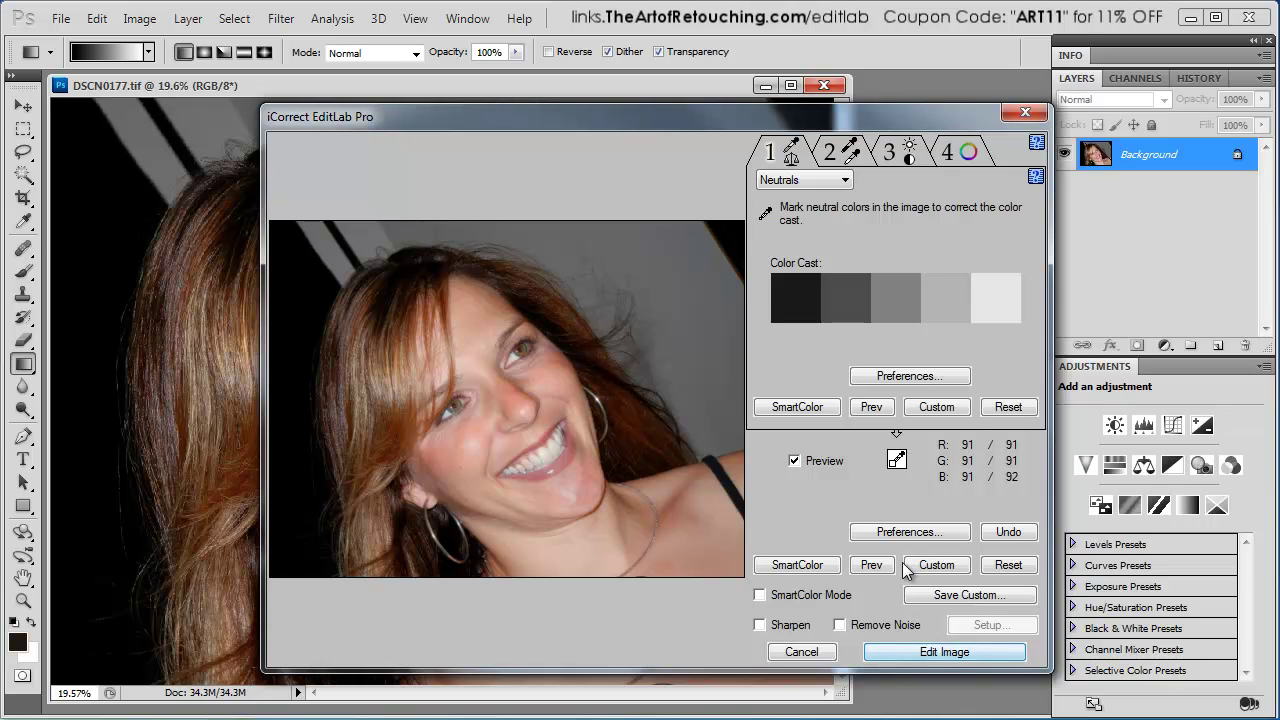
- Adjust the levels histogram to black point 3, white point 100 and midtone 60
click(836, 152)
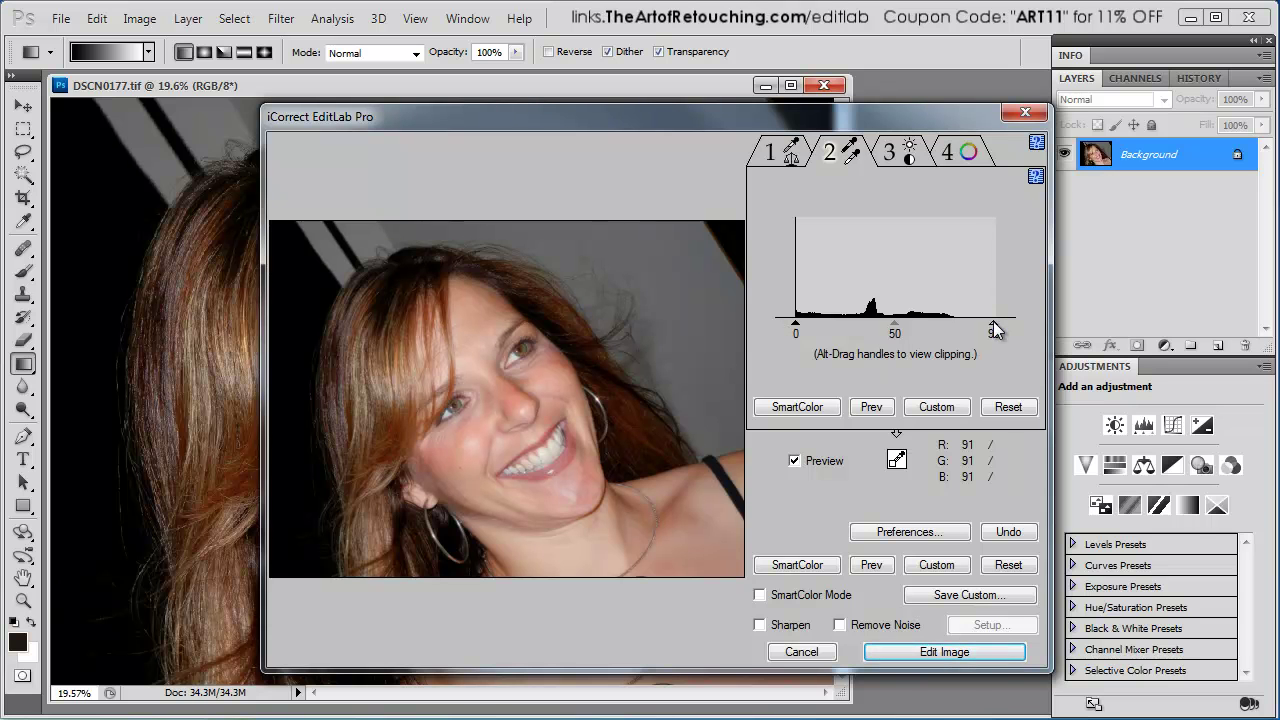
mouse_move(995, 330)
mouse_down()
mouse_move(864, 334)
mouse_move(1016, 330)
mouse_move(826, 330)
mouse_move(1016, 330)
mouse_up()
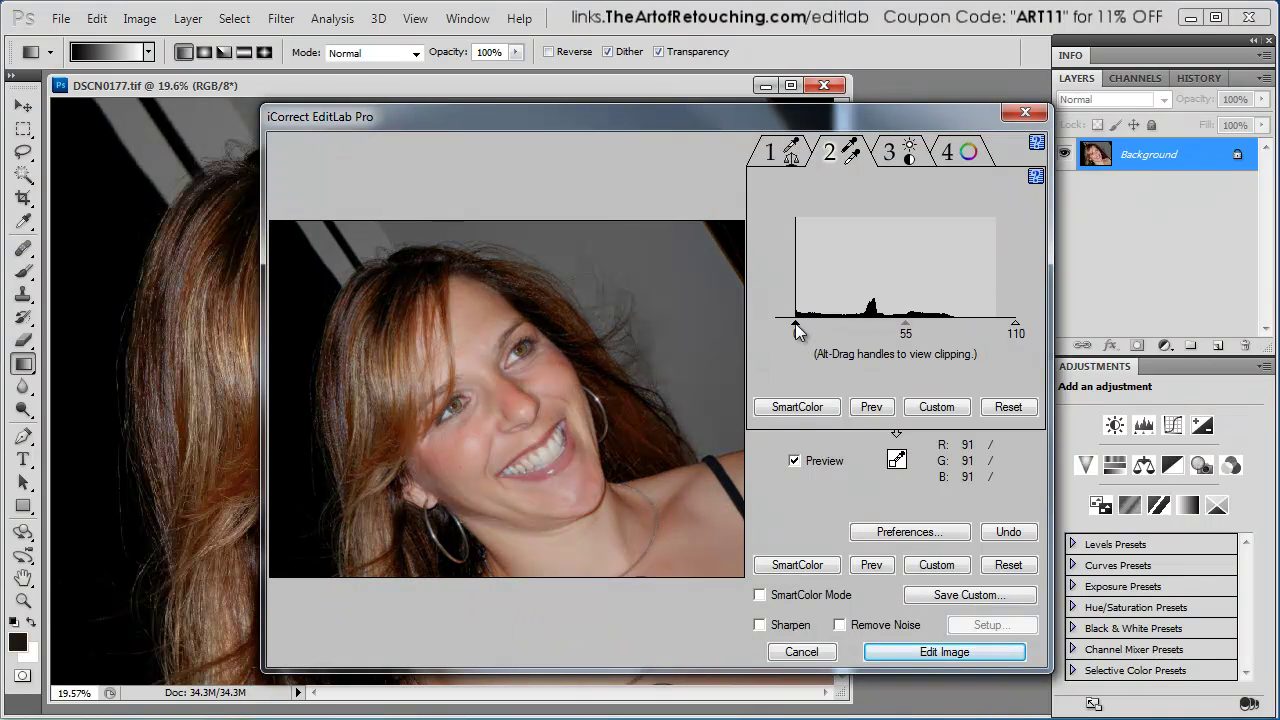
drag(795, 325, 760, 334)
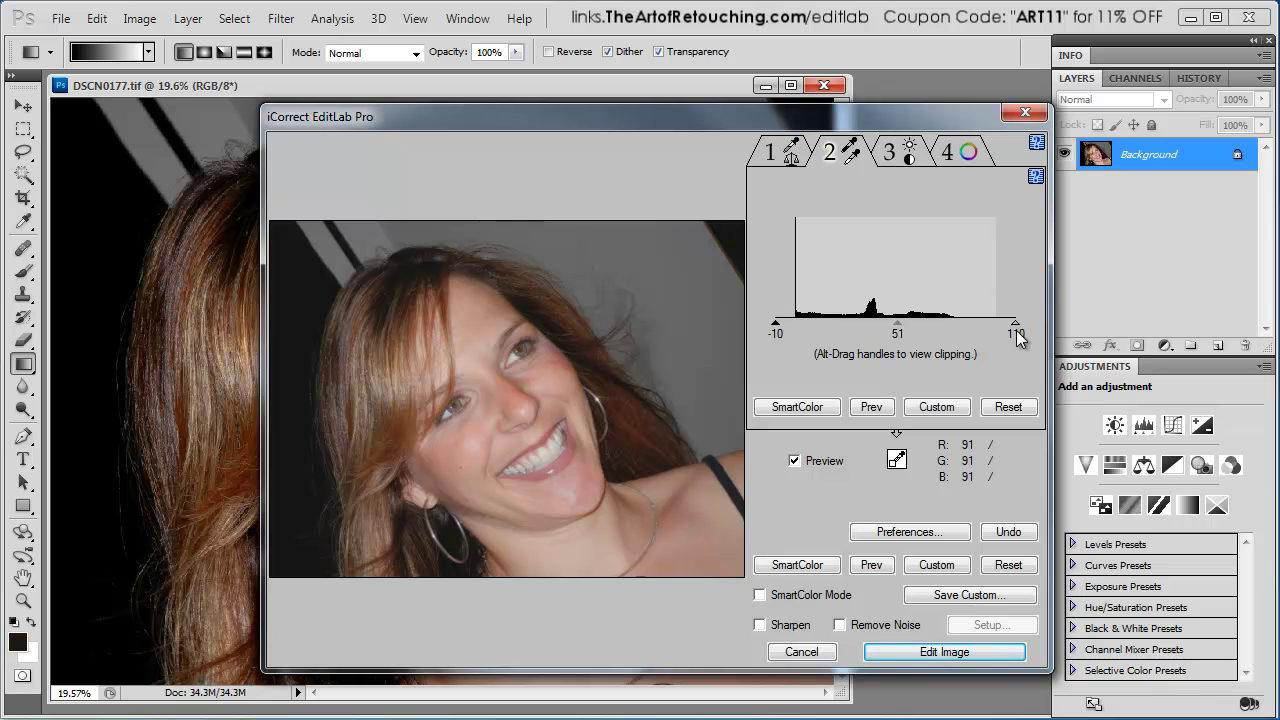
mouse_move(1017, 323)
mouse_down()
mouse_move(974, 325)
mouse_move(1049, 325)
mouse_move(985, 327)
mouse_move(1021, 325)
mouse_up()
mouse_move(775, 322)
mouse_down()
mouse_move(787, 322)
mouse_move(766, 323)
mouse_up()
drag(767, 324, 805, 325)
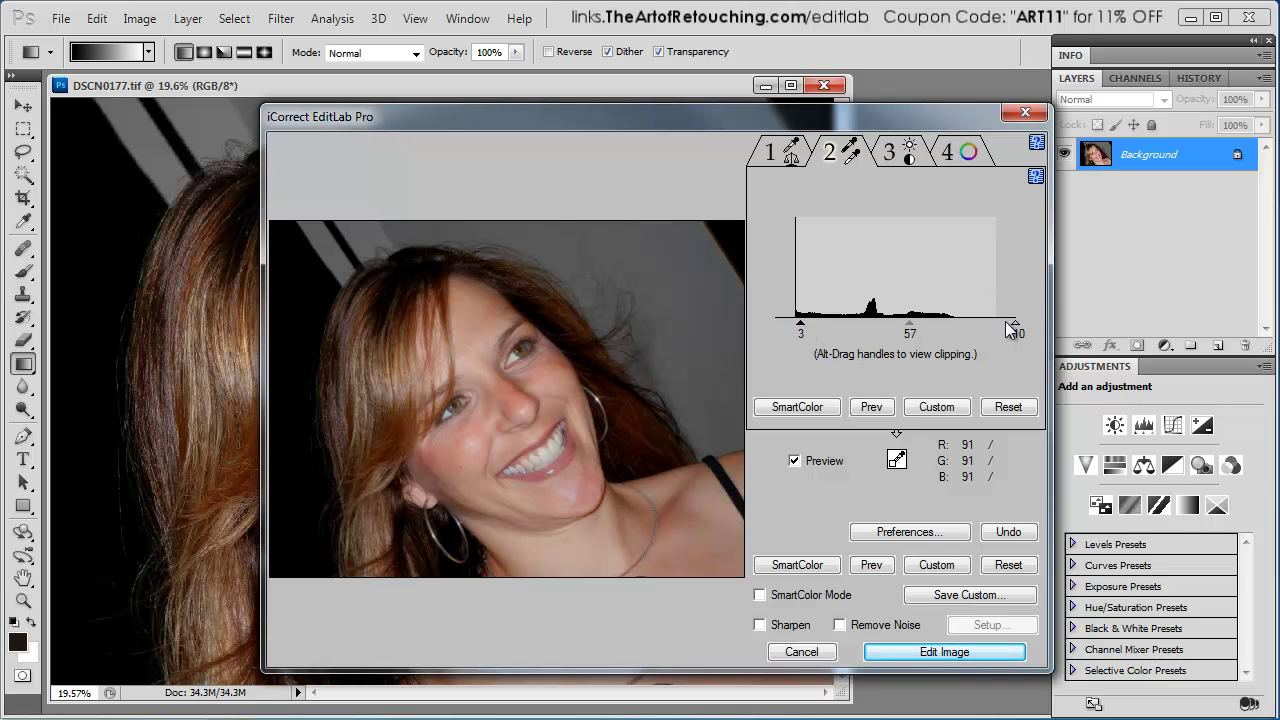
mouse_move(1015, 324)
mouse_down()
mouse_move(963, 323)
mouse_move(997, 331)
mouse_up()
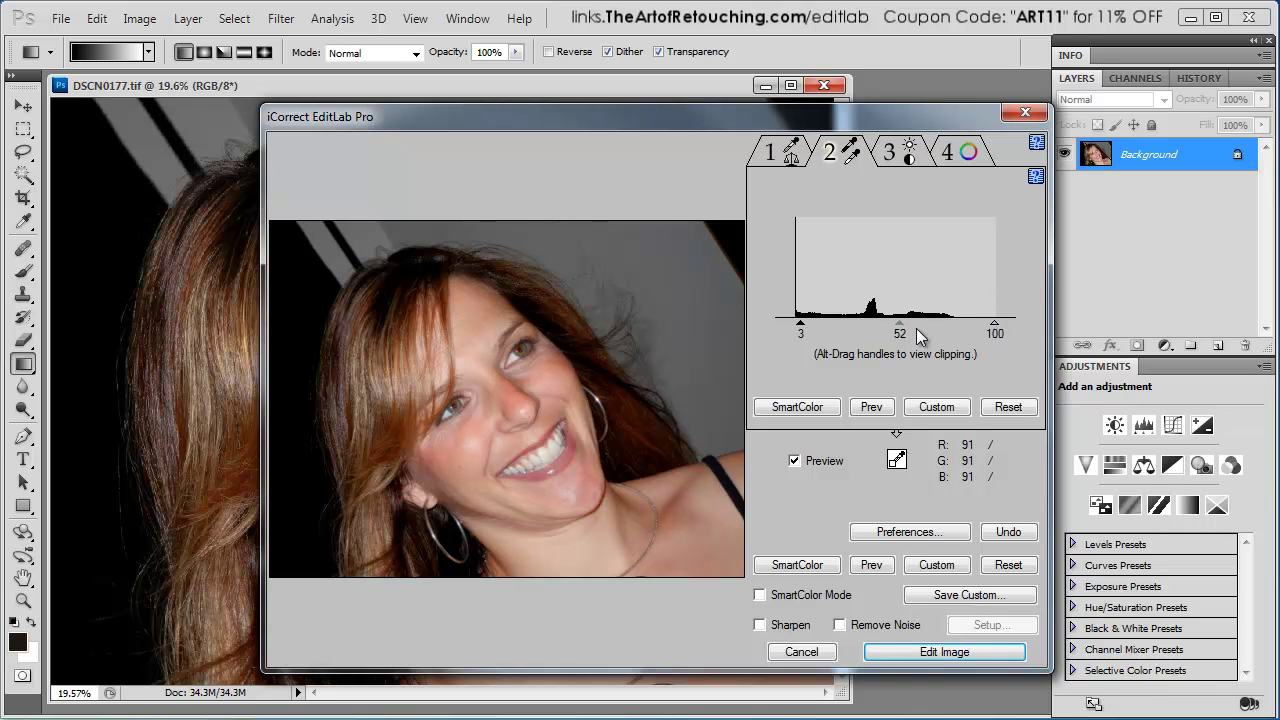
mouse_move(900, 323)
mouse_down()
mouse_move(881, 323)
mouse_move(914, 323)
mouse_up()
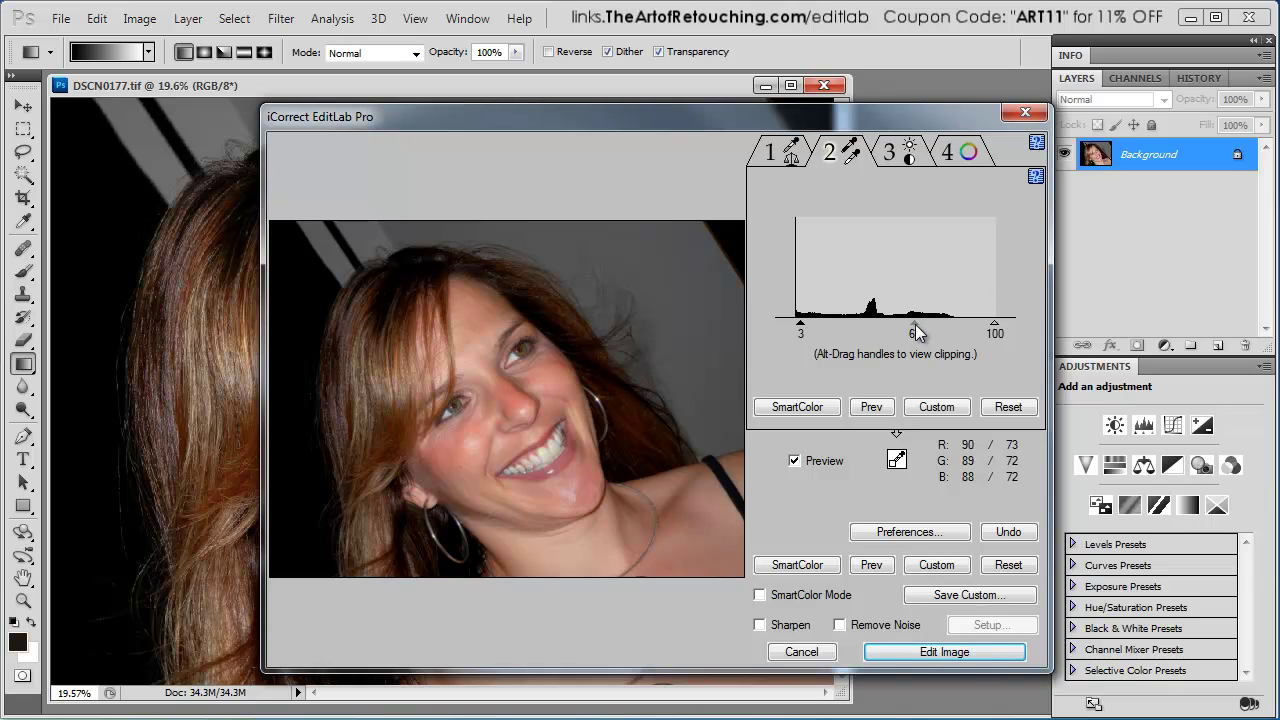
- On the brightness and saturation tab, set Shadows +3, Highlights -7 and Saturation +10
click(890, 150)
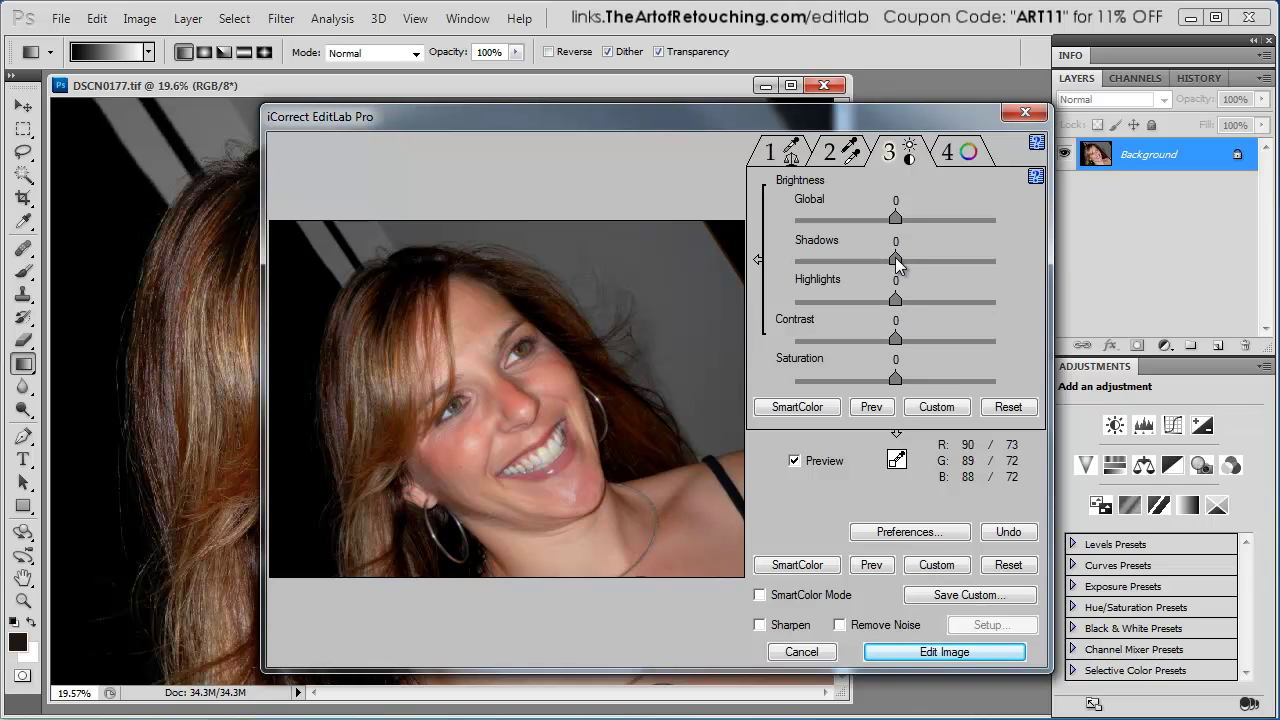
drag(897, 262, 888, 315)
drag(896, 257, 899, 257)
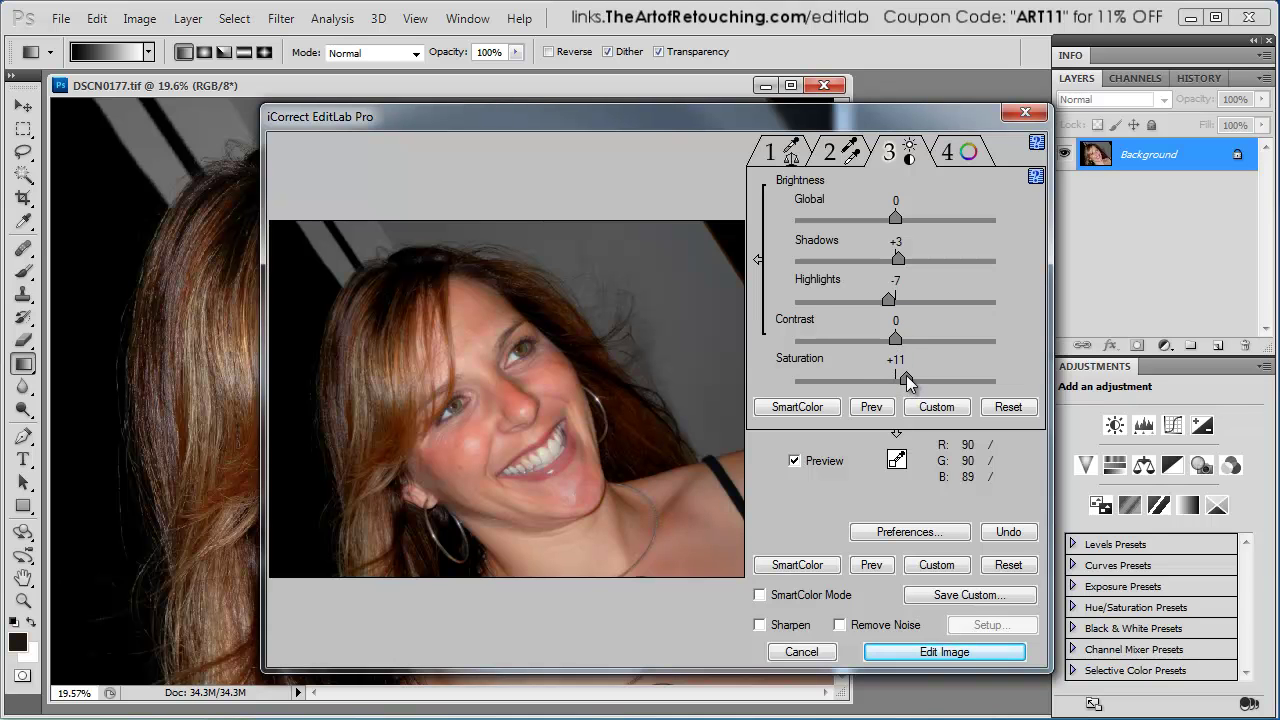
drag(906, 378, 905, 378)
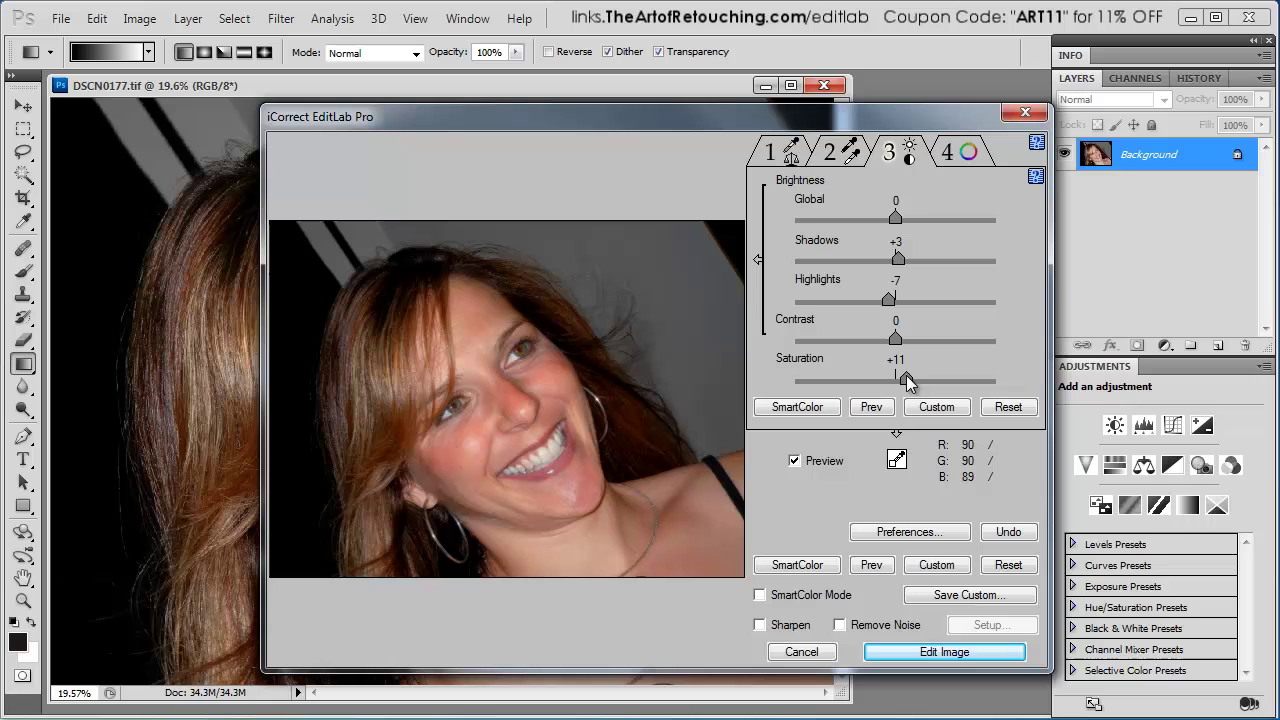
- Enable Toning with a warm colour of +7 toward red and -9 toward yellow
click(953, 158)
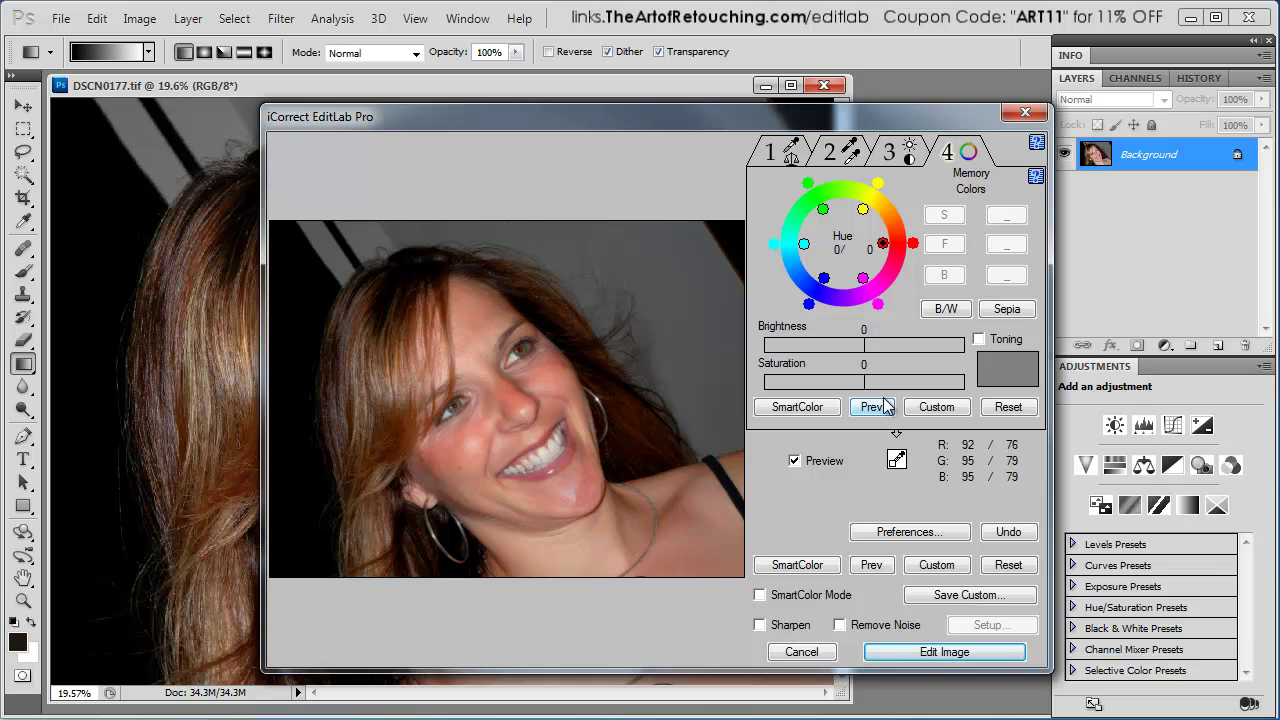
click(978, 340)
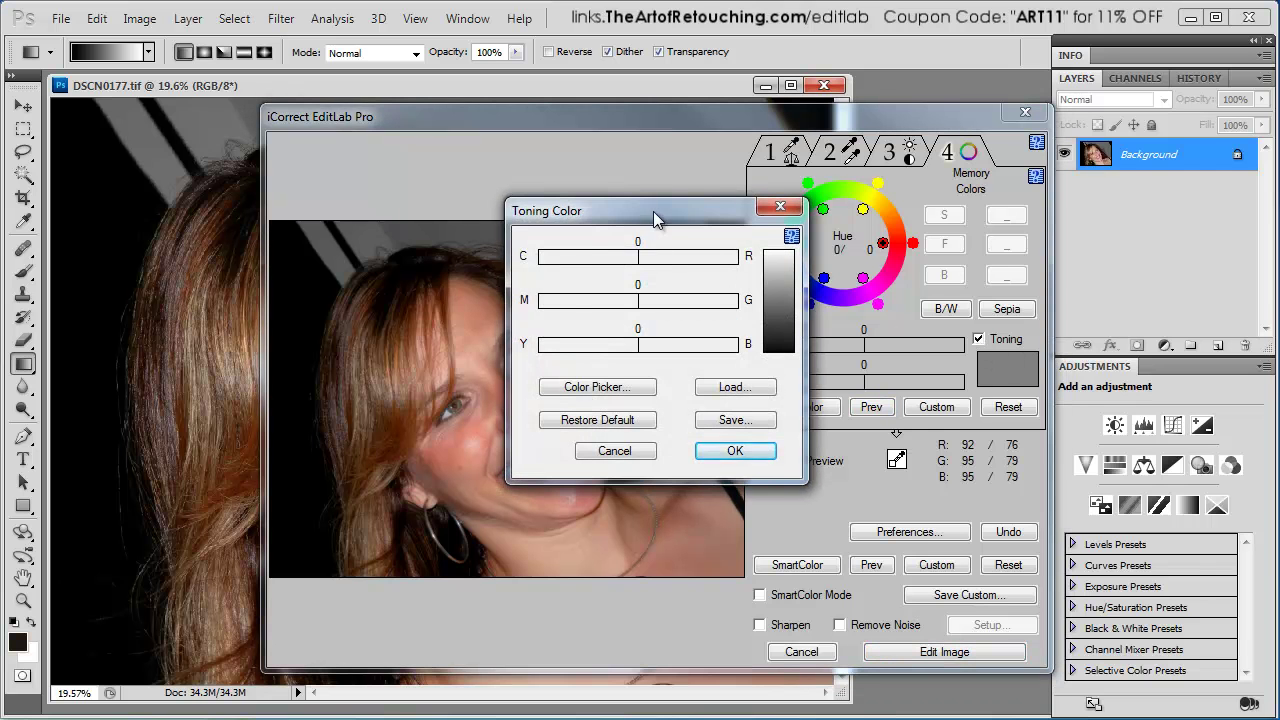
drag(653, 211, 820, 246)
mouse_move(807, 302)
mouse_down()
mouse_move(740, 303)
mouse_move(866, 300)
mouse_move(801, 298)
mouse_move(817, 300)
mouse_up()
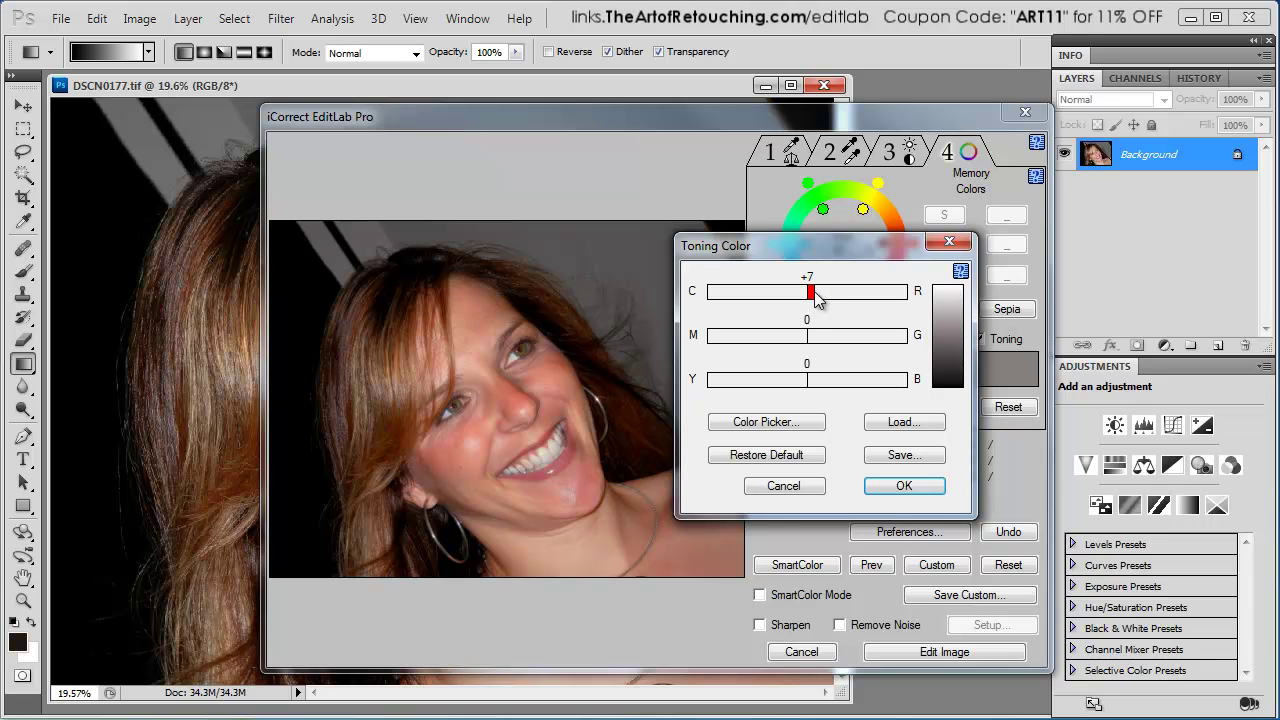
mouse_move(807, 379)
mouse_down()
mouse_move(792, 381)
mouse_move(803, 380)
mouse_up()
click(900, 486)
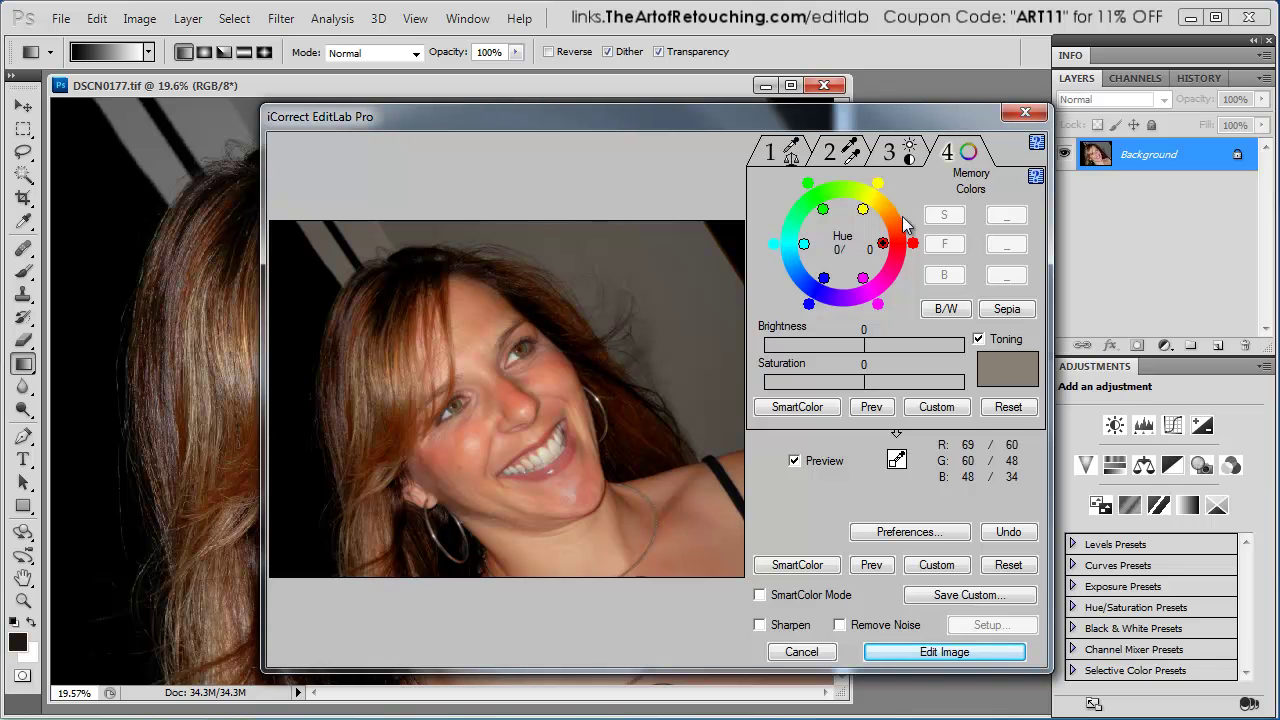
- Sample the face's skin as the memory colour and lower its saturation to -13
click(491, 296)
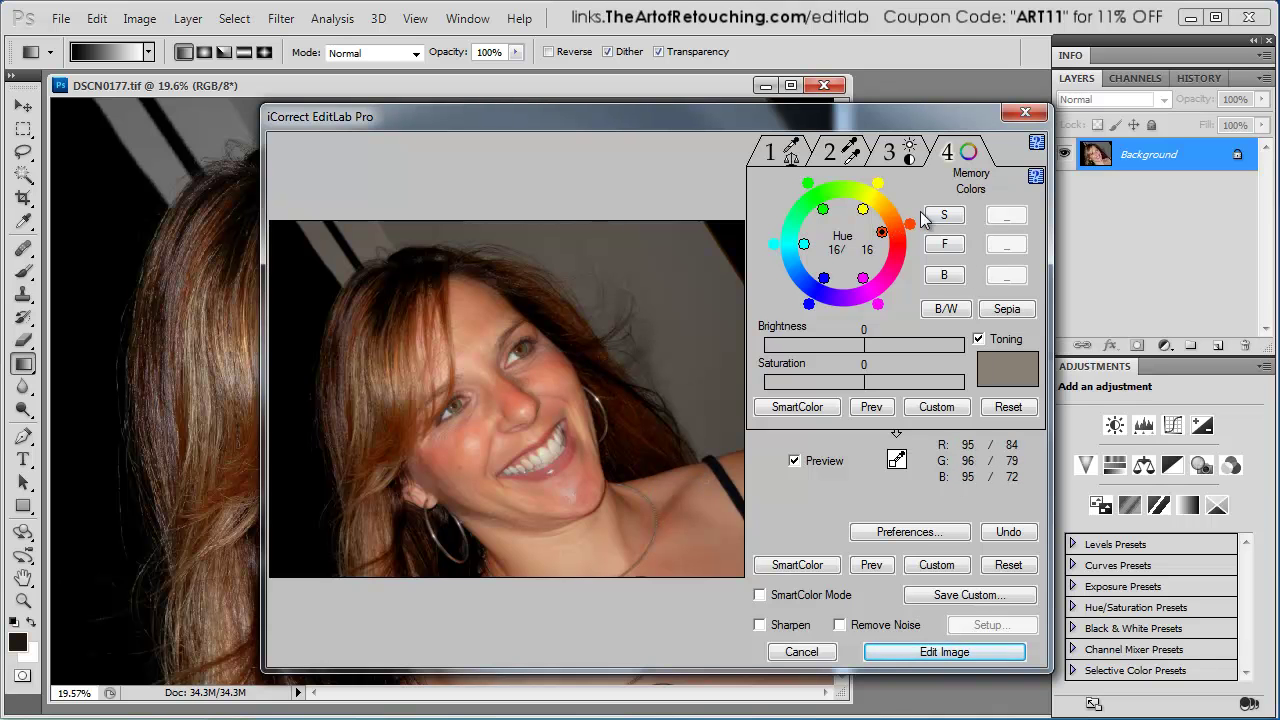
drag(858, 388, 840, 392)
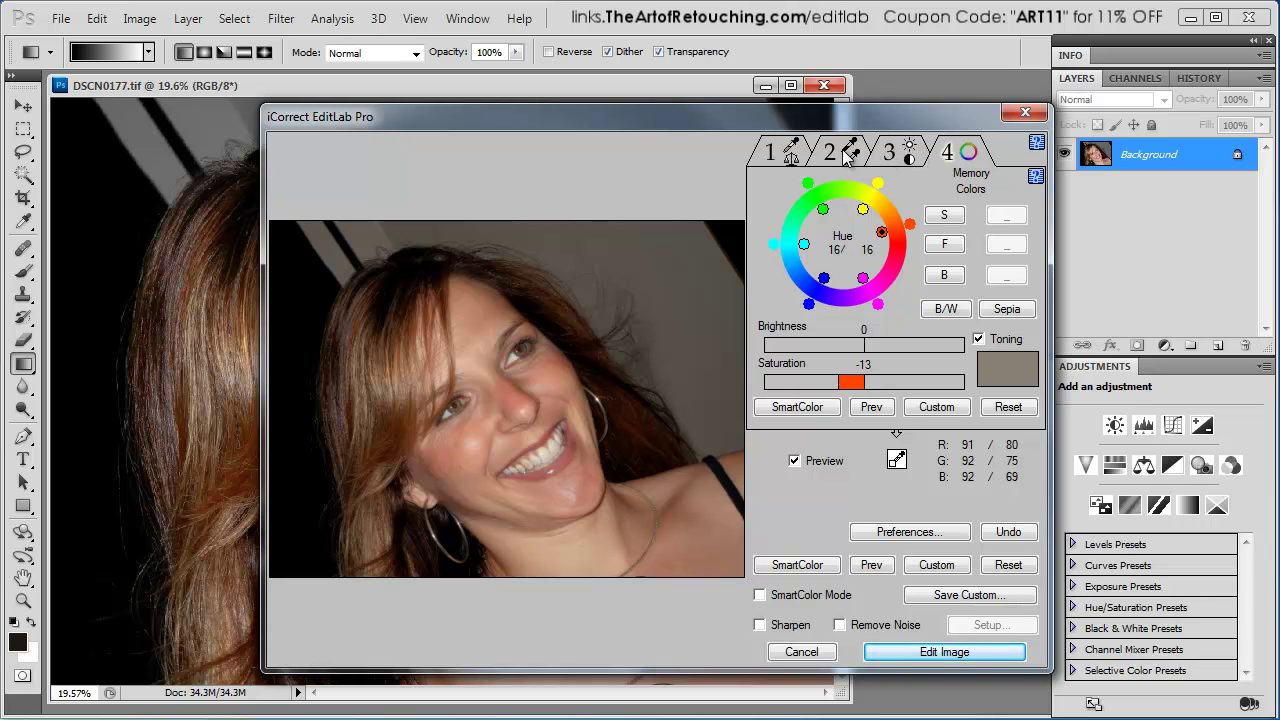
- Review the colour-cast settings and nudge the histogram white point slightly lower
click(769, 162)
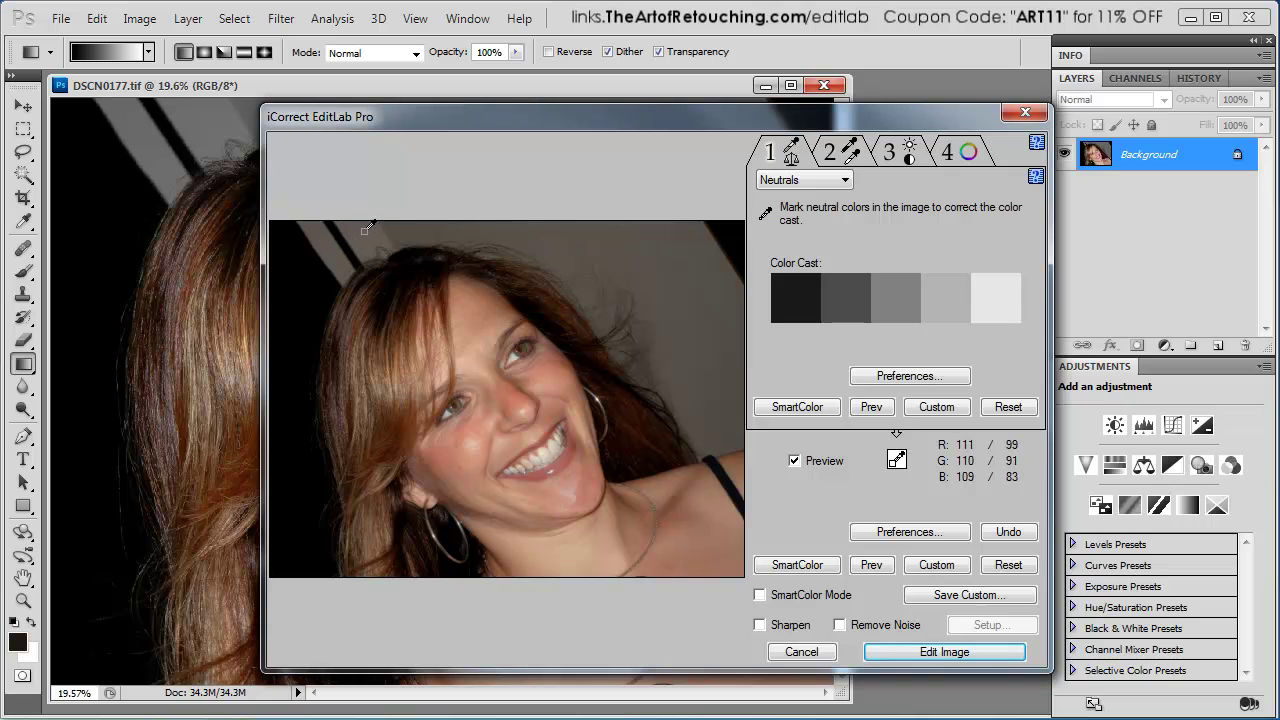
click(846, 155)
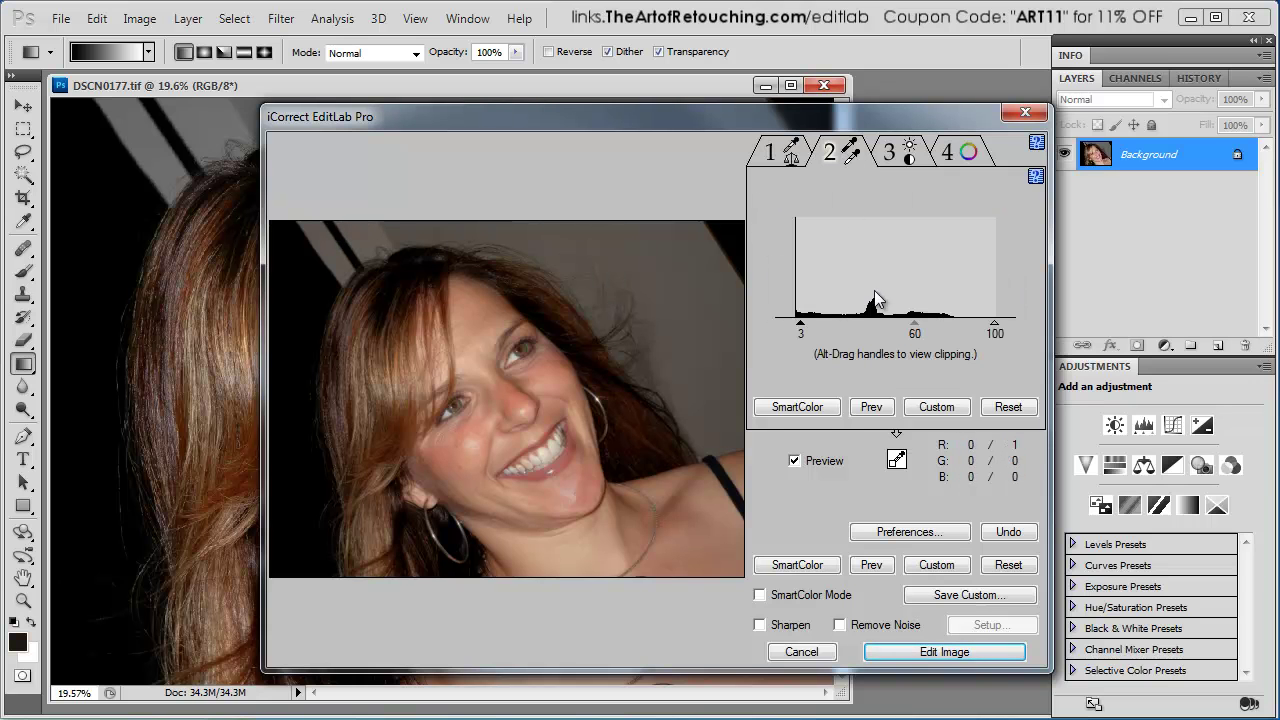
mouse_move(1000, 327)
mouse_down()
mouse_move(975, 330)
mouse_move(986, 331)
mouse_up()
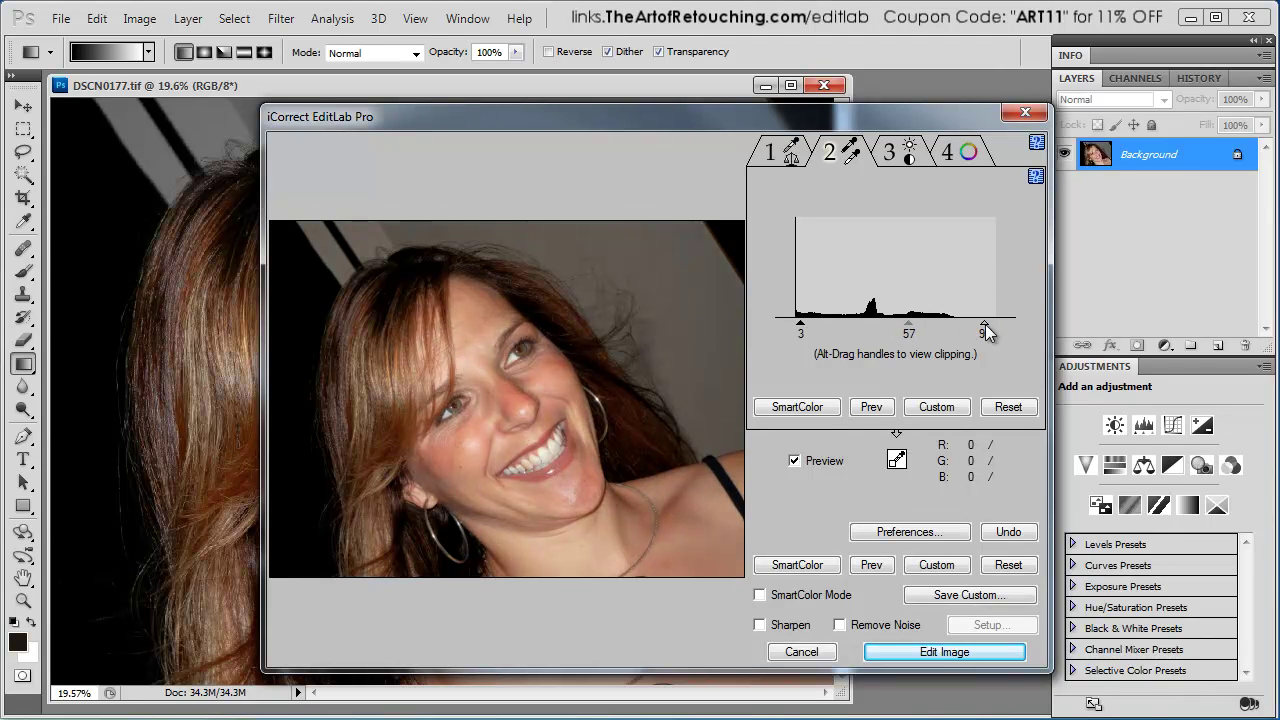
- Turn off the Toning tint on the memory-colour tab
click(892, 152)
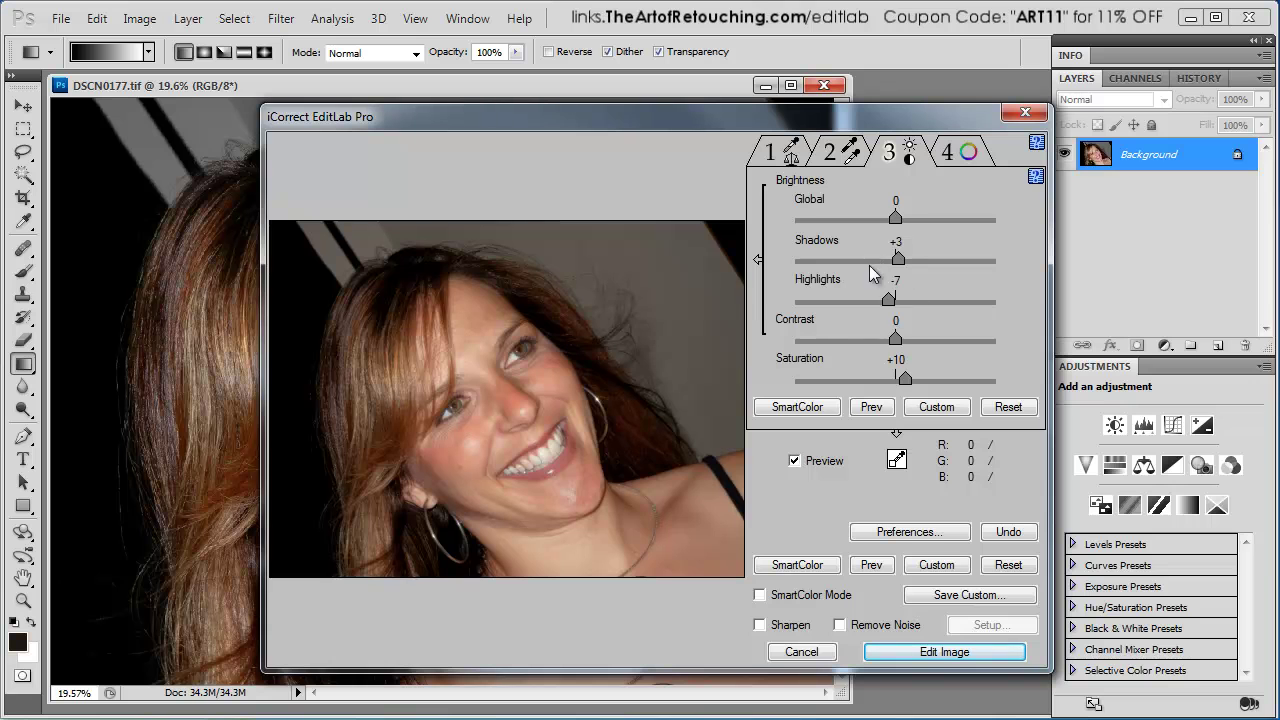
click(961, 150)
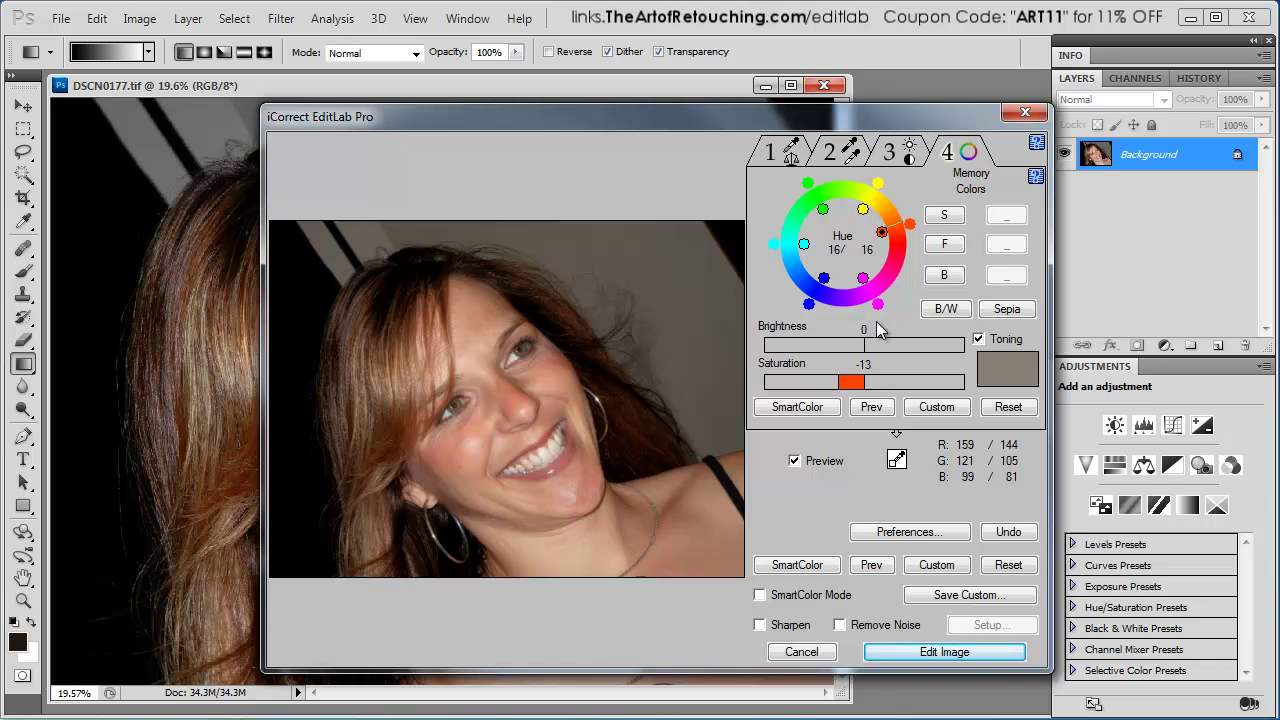
click(1004, 341)
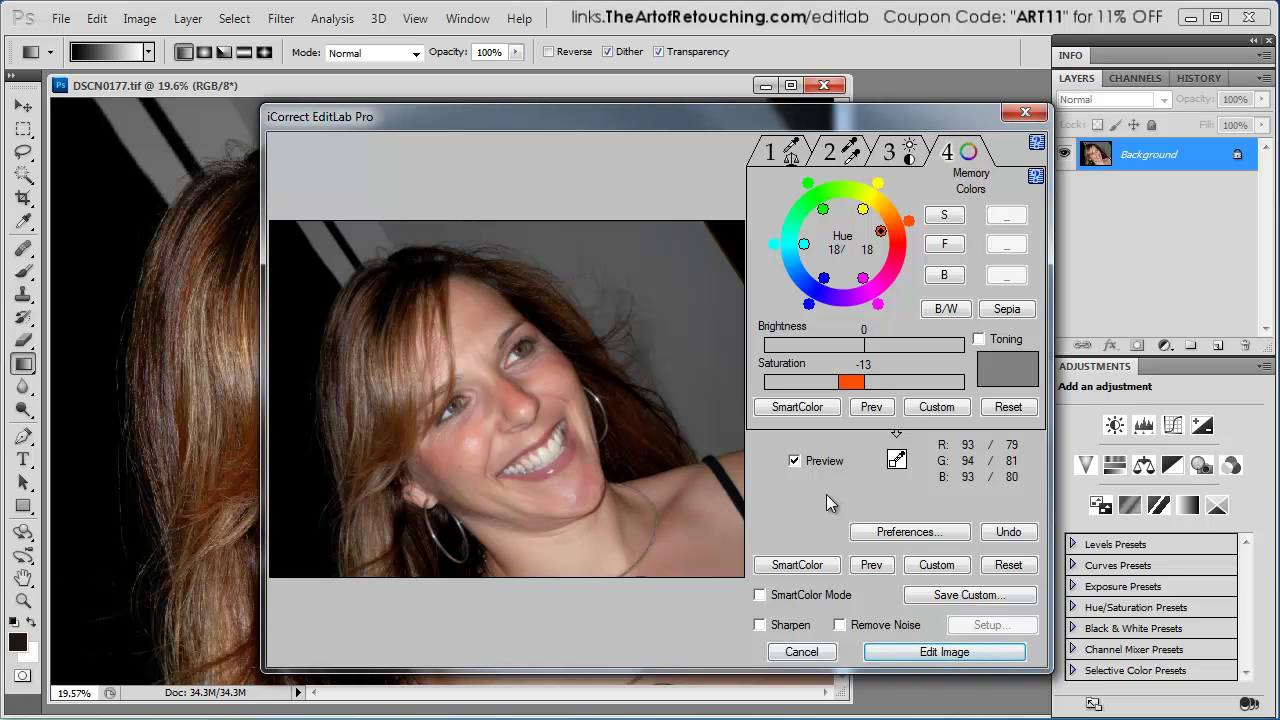
- Apply the corrections, compare DSCN0177 before and after with Ctrl+Z, then open DSCN0467.tif
click(946, 653)
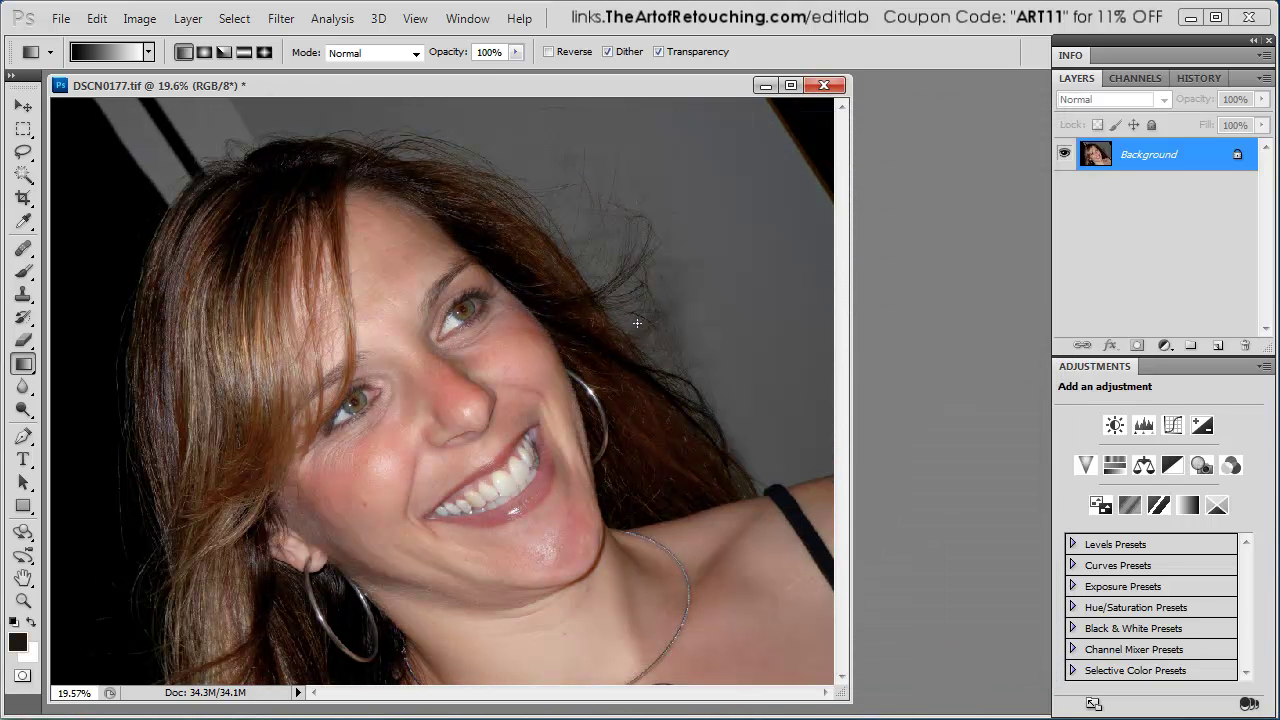
key(ctrl+z)
key(ctrl+z)
key(ctrl+z)
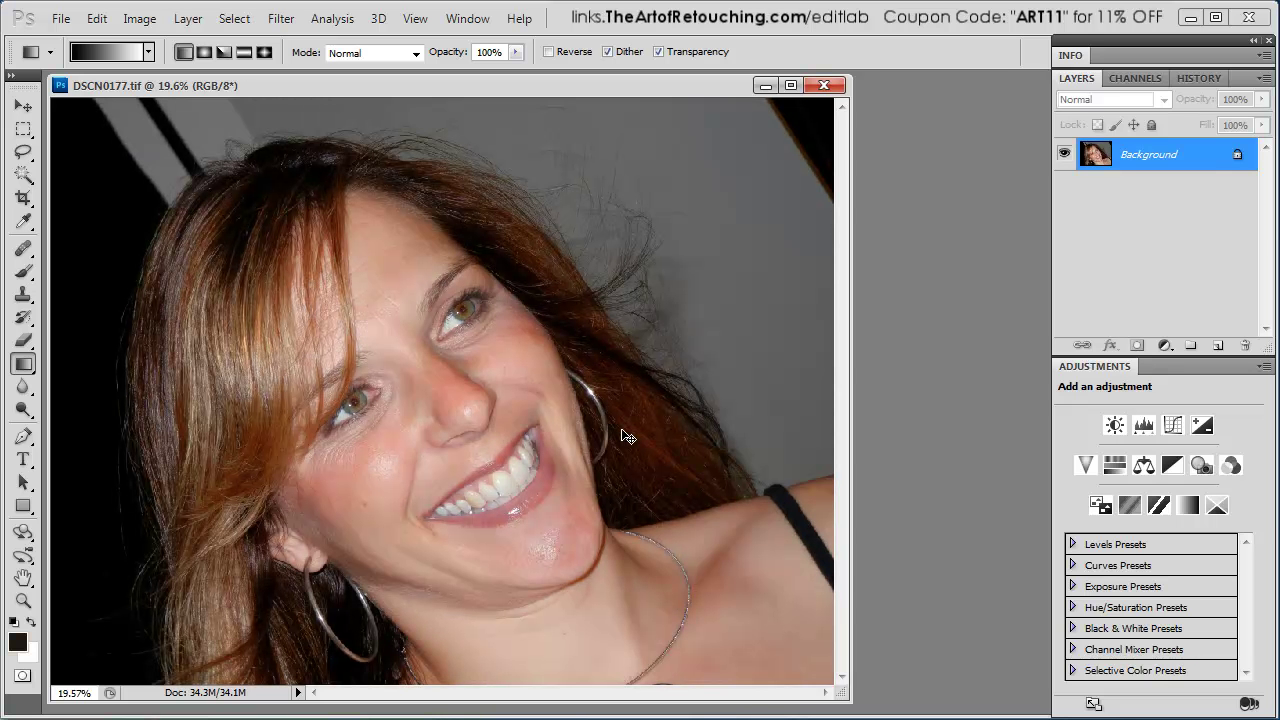
key(ctrl+z)
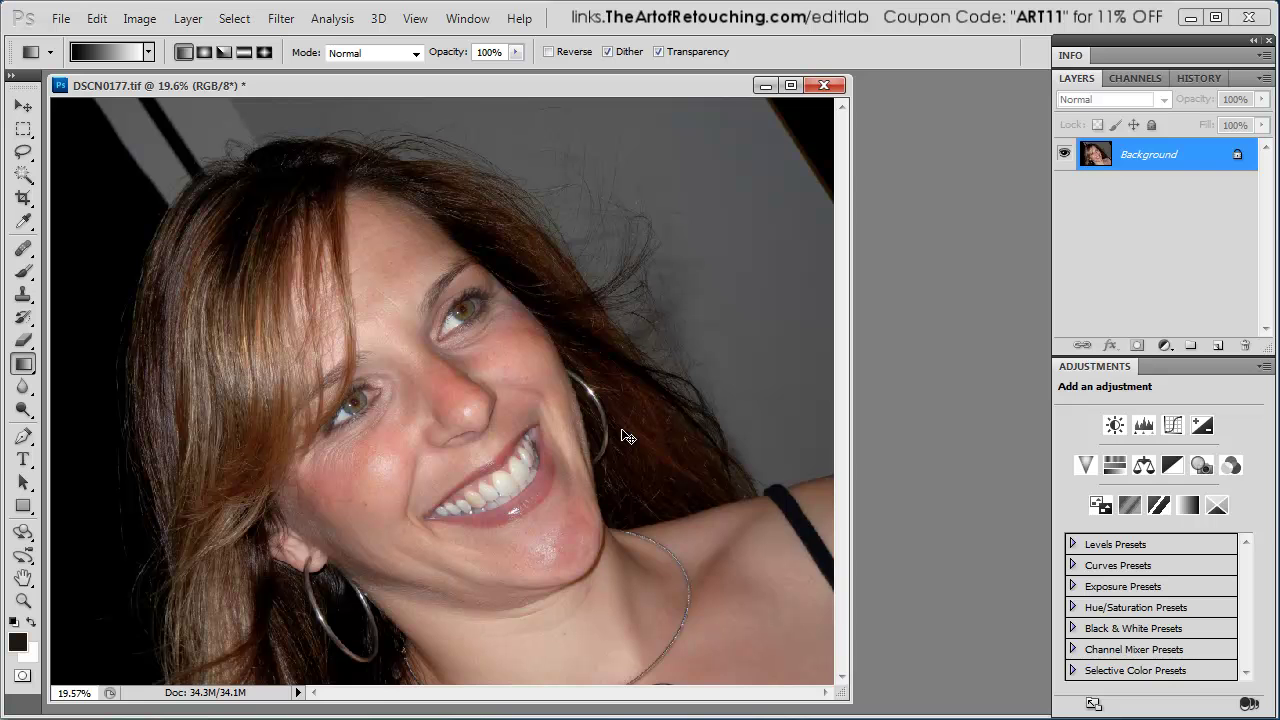
key(ctrl+z)
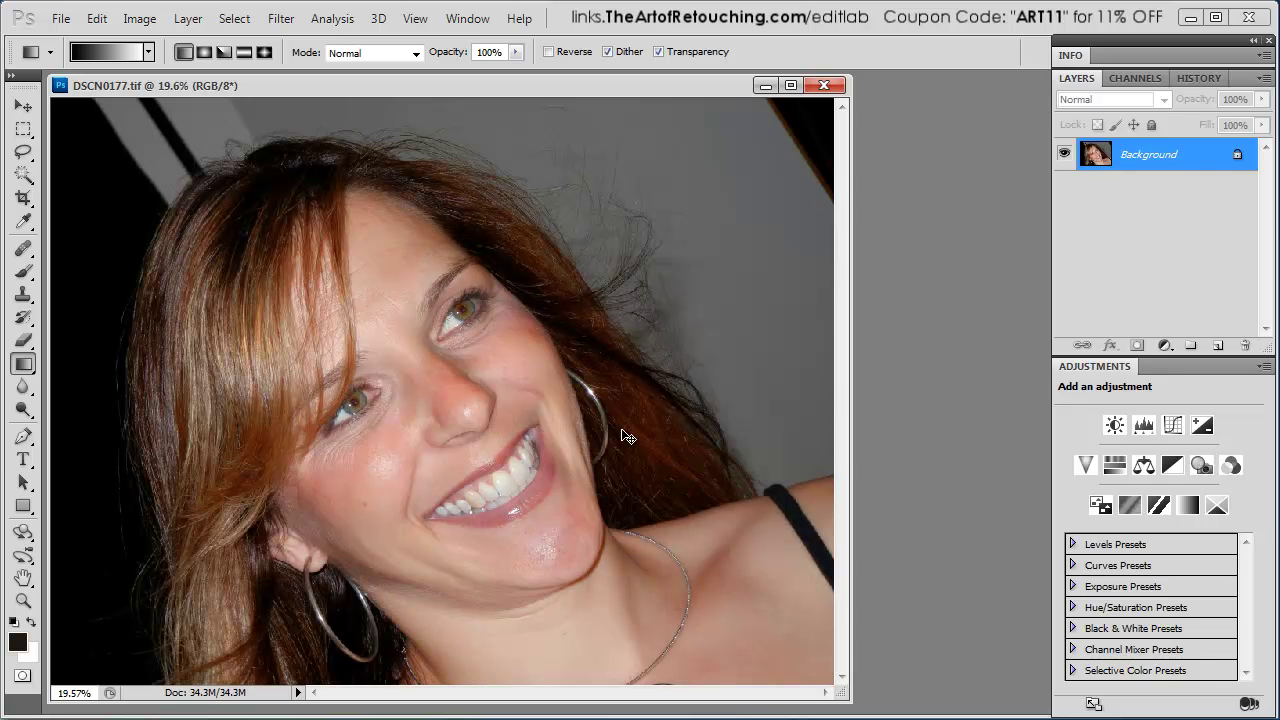
key(ctrl+z)
key(ctrl+z)
key(ctrl+z)
key(ctrl+z)
key(ctrl+z)
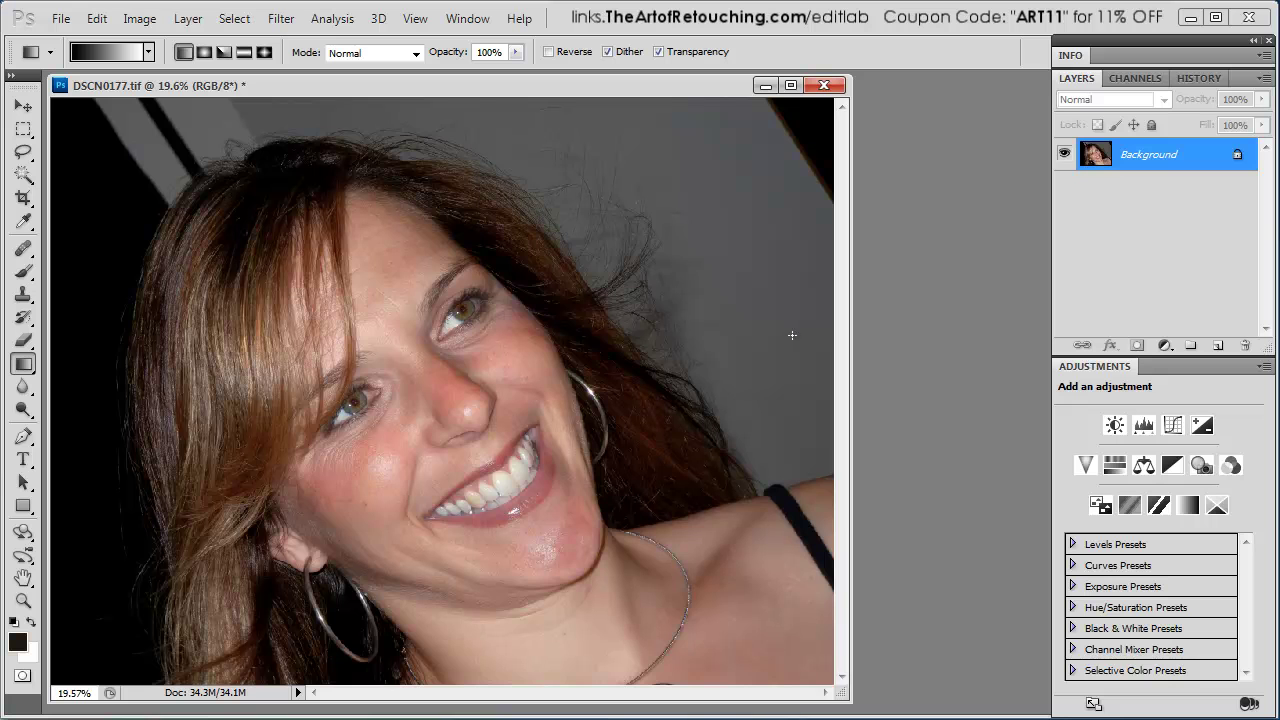
key(ctrl+z)
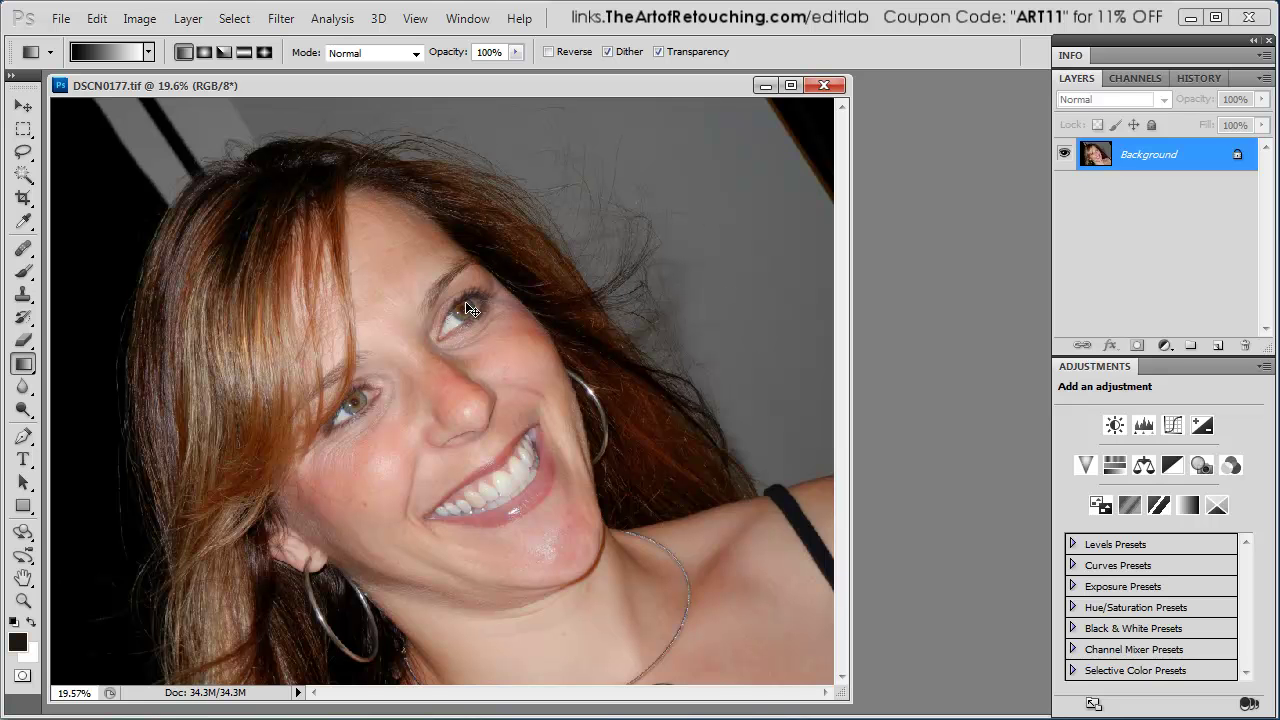
drag(602, 199, 637, 568)
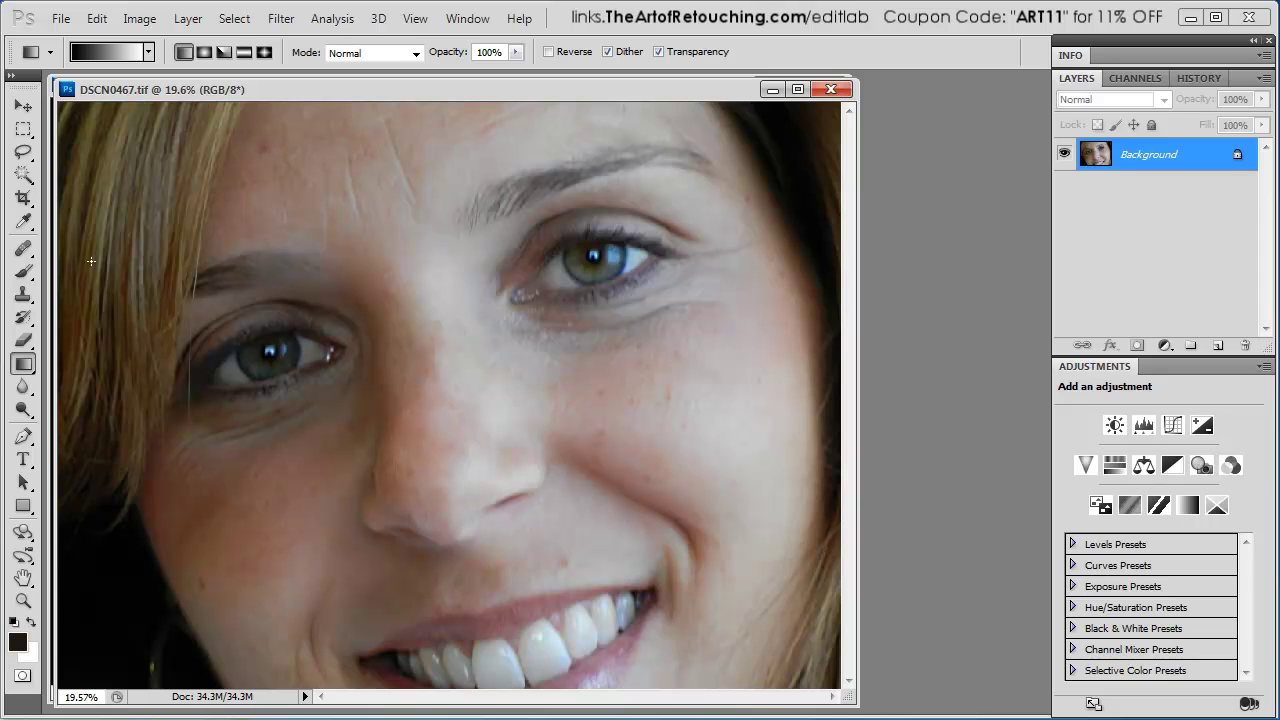
- Run Filter > PictoColor > iCorrect EditLab Pro 6.0 on DSCN0467.tif
click(230, 22)
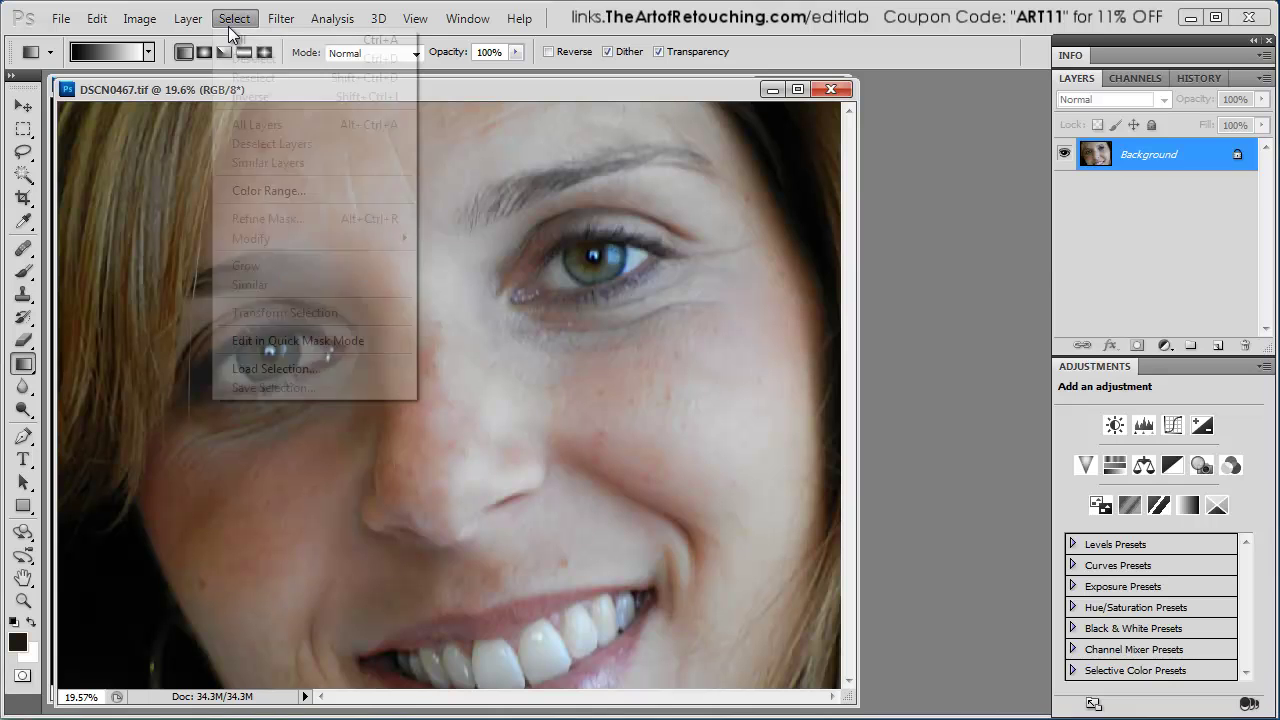
mouse_move(293, 22)
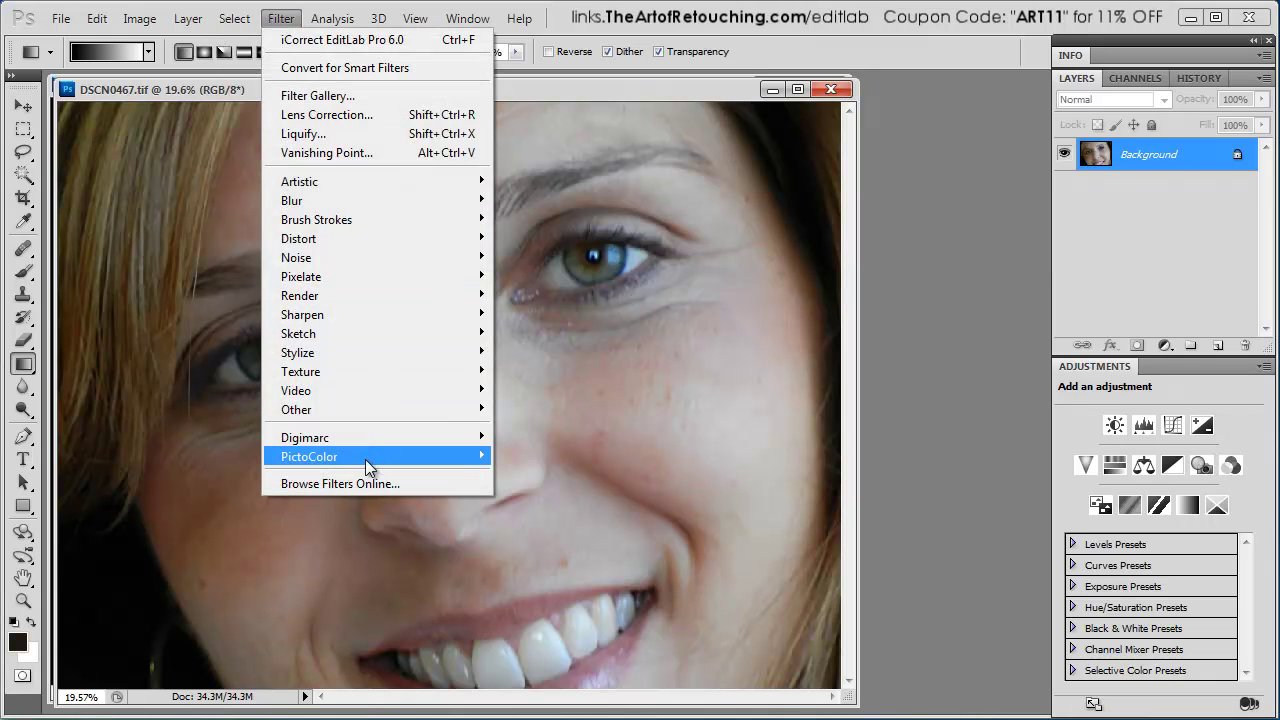
mouse_move(370, 456)
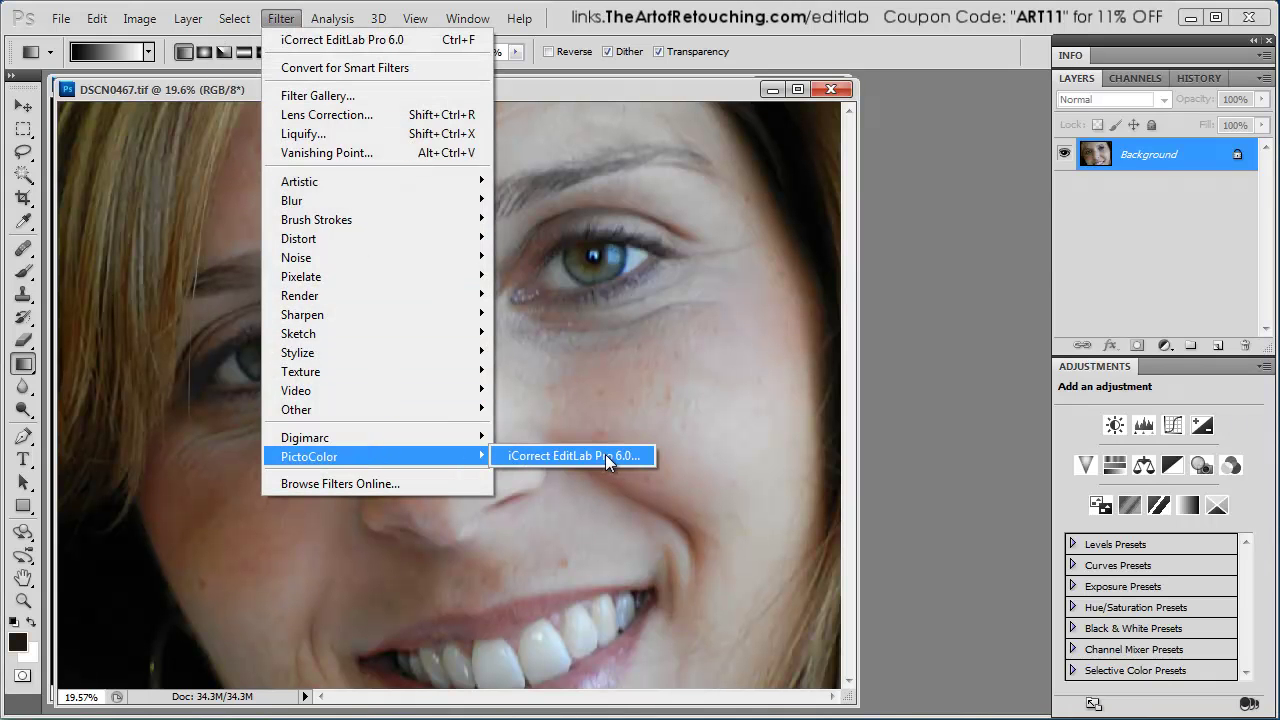
click(634, 454)
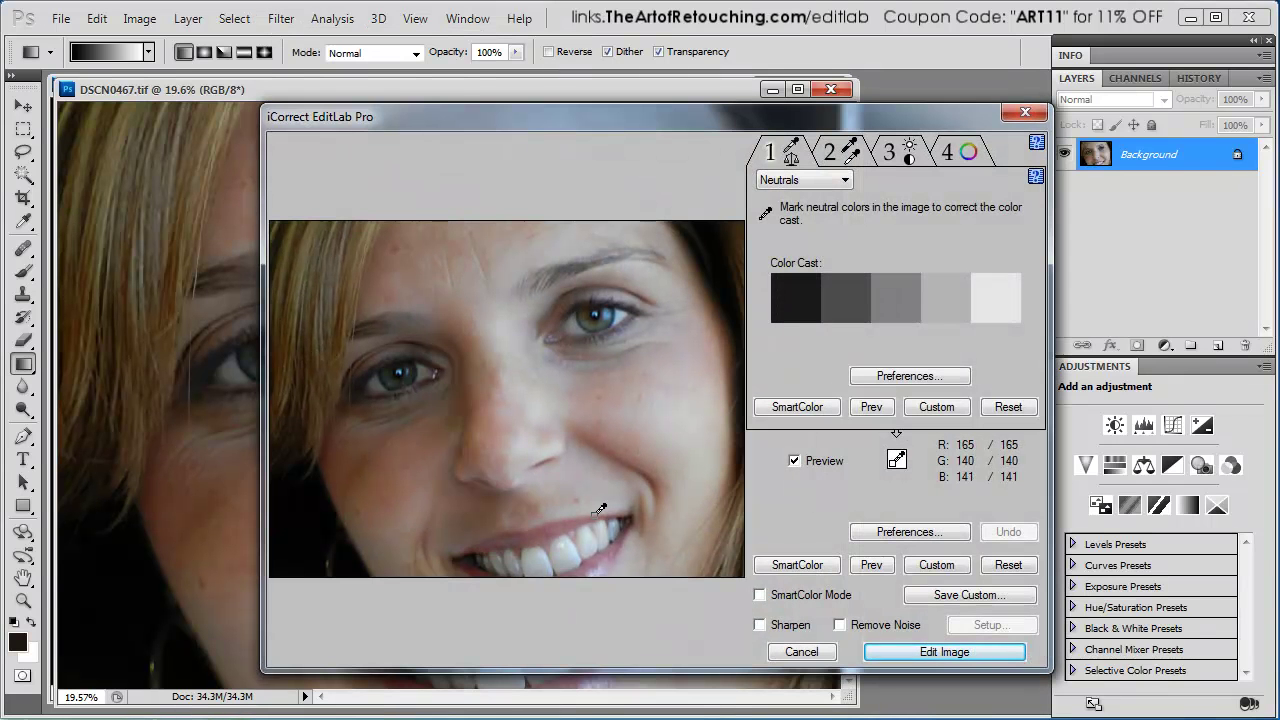
- Neutralise the cast using the teeth, and set levels to black 2, midtone 38, white 88
click(533, 564)
click(845, 152)
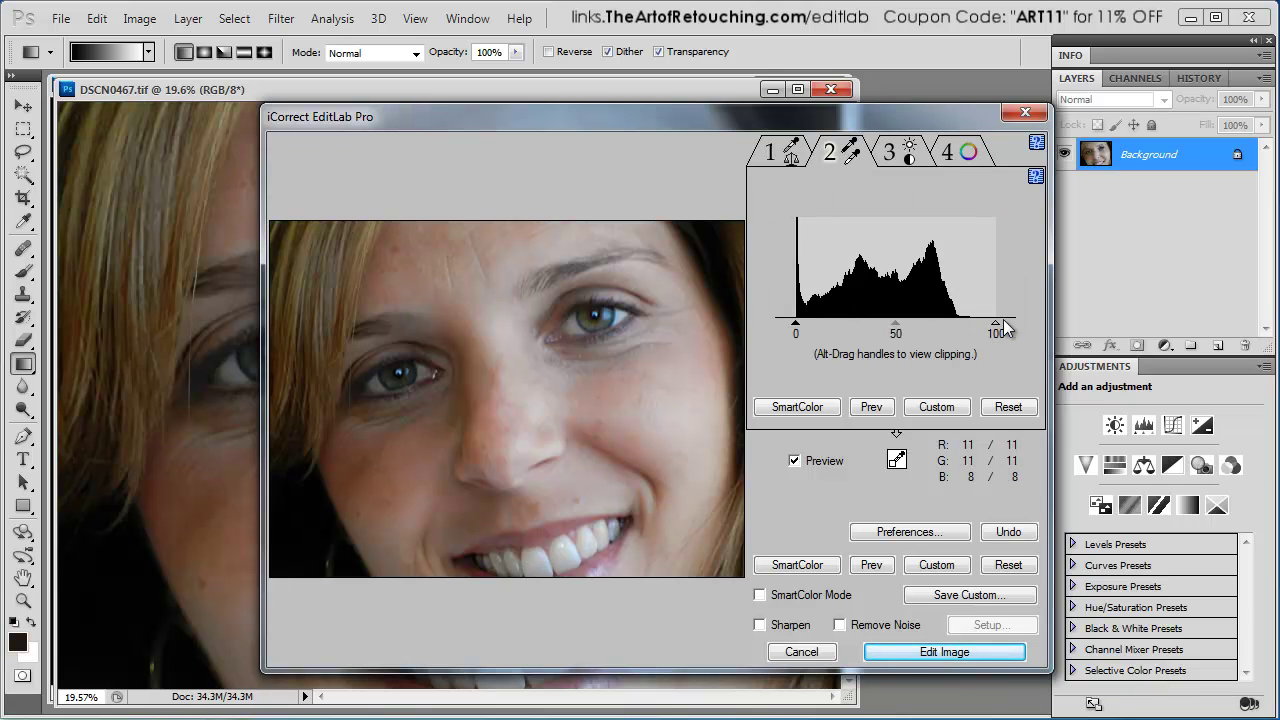
drag(1003, 321, 970, 323)
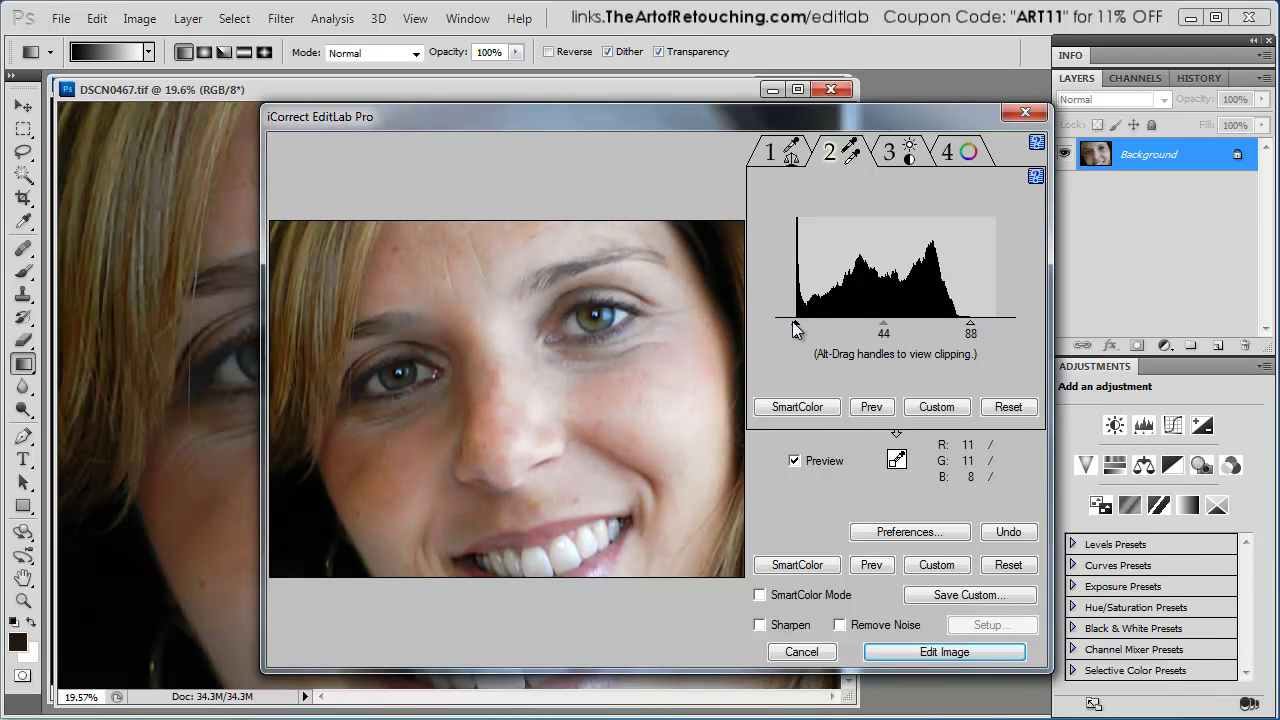
drag(796, 319, 799, 320)
drag(882, 325, 874, 325)
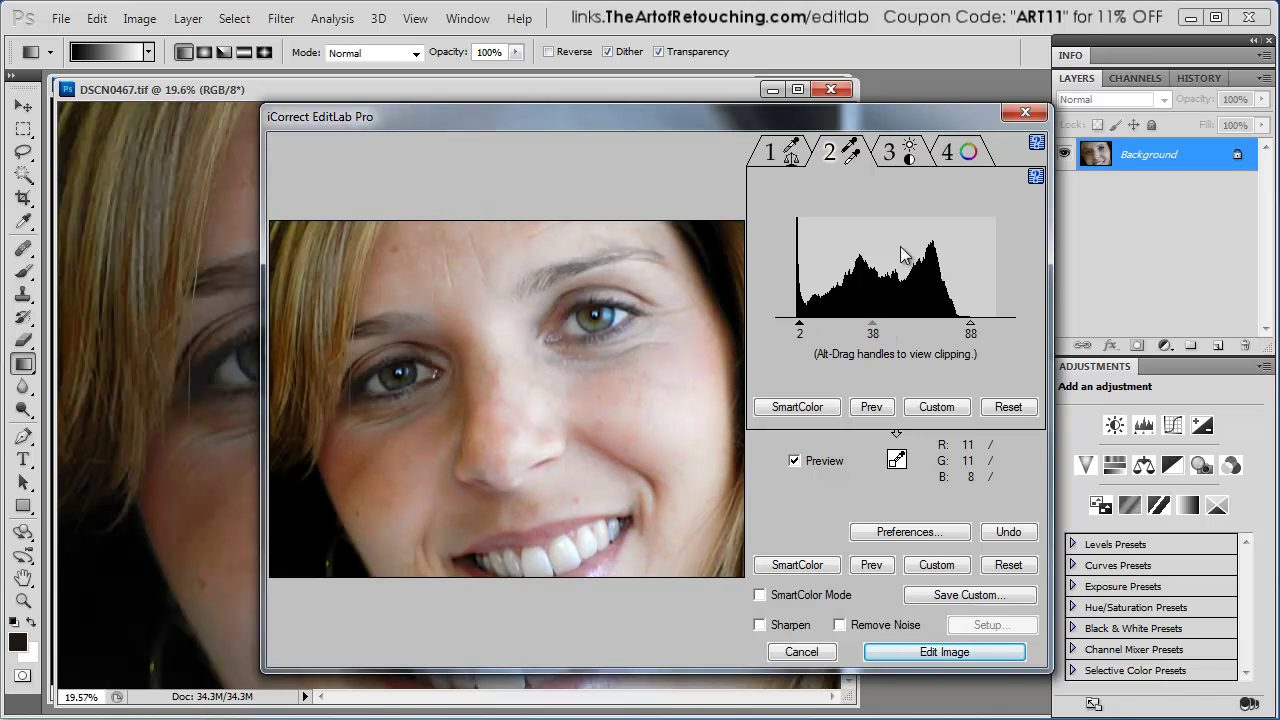
click(897, 152)
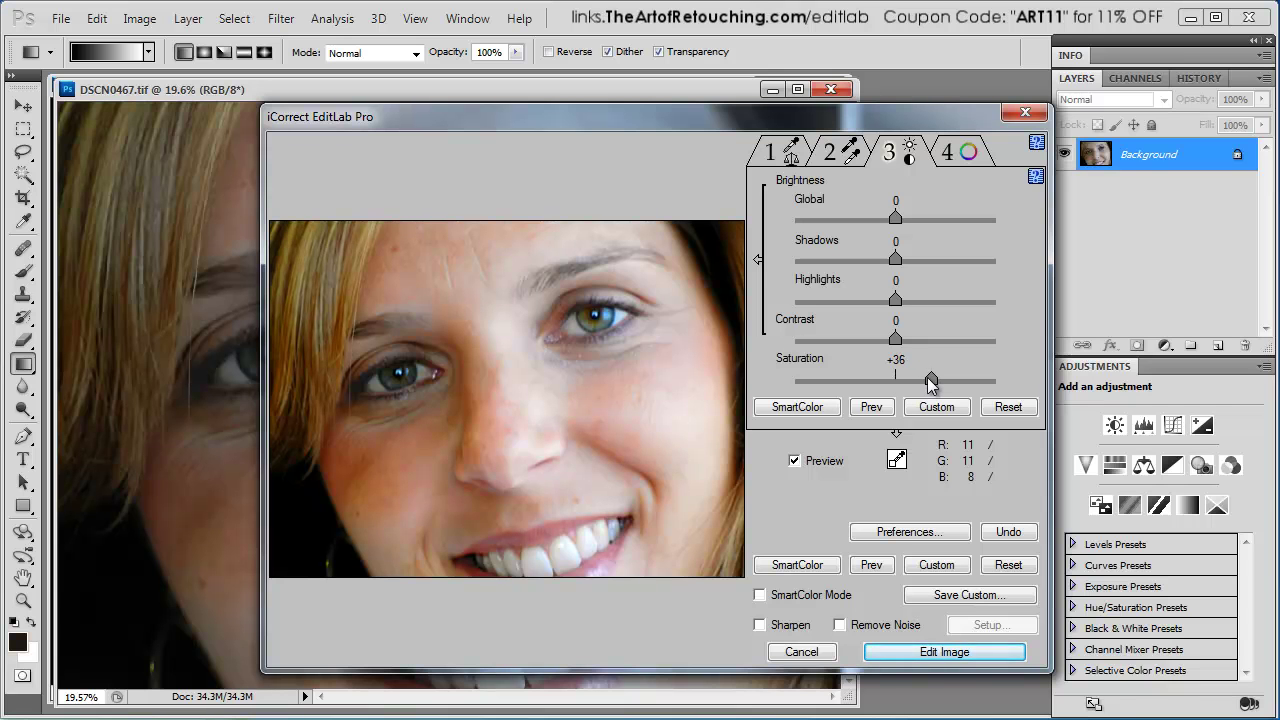
- Pull the portrait's highlights down to -6 and lift its shadows to +9 in EditLab
drag(895, 300, 890, 302)
mouse_move(895, 259)
mouse_down()
mouse_move(1023, 265)
mouse_move(917, 259)
mouse_up()
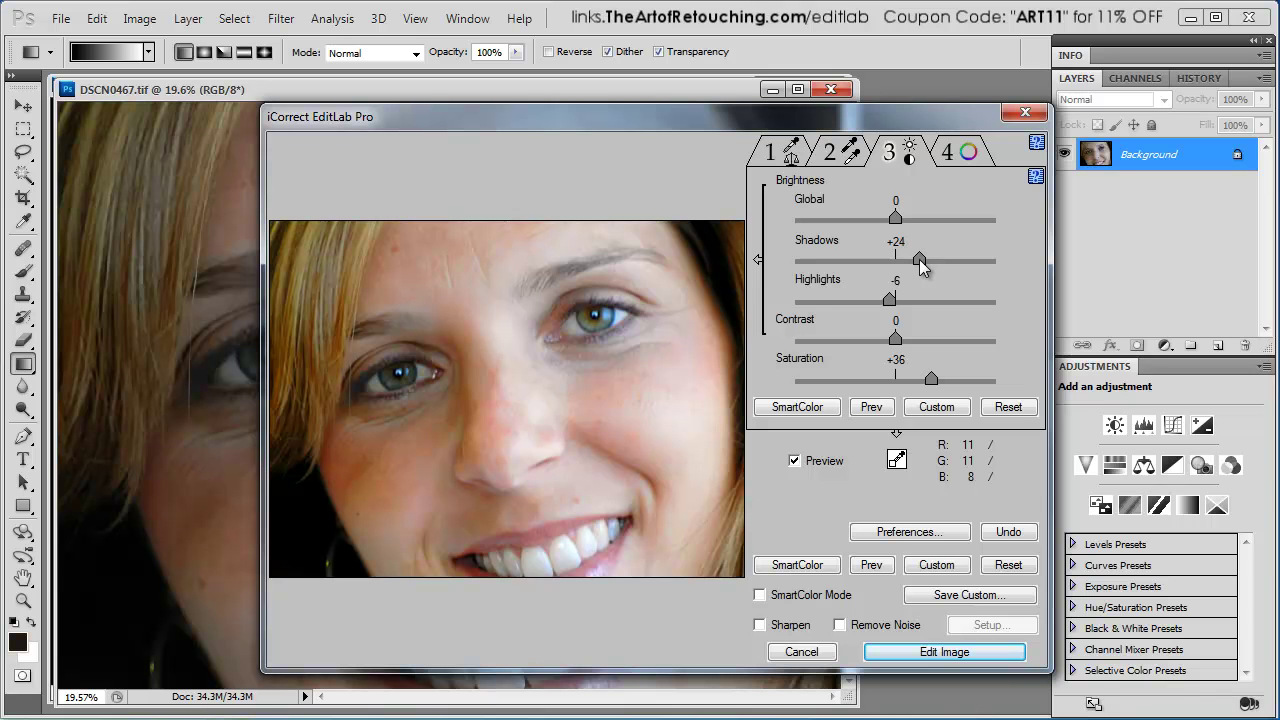
drag(919, 259, 904, 257)
click(964, 156)
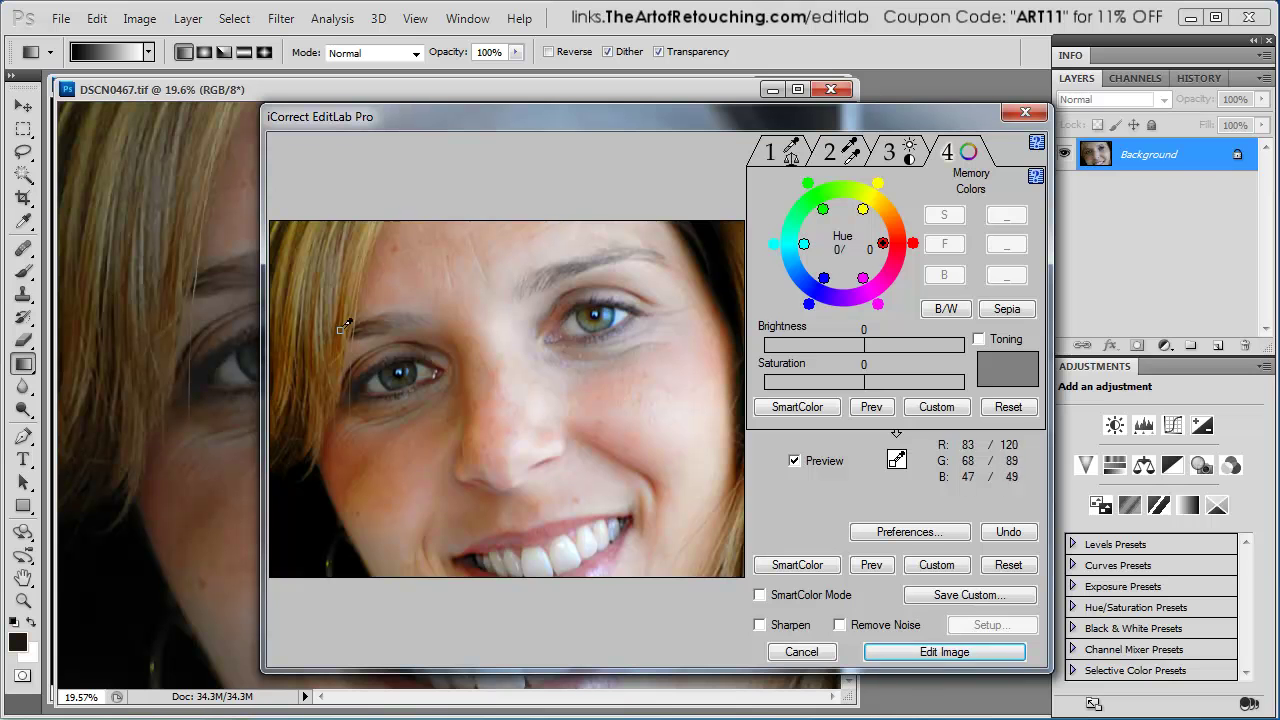
- Sample the cheek's skin hue, set brightness +9 and saturation -17, and apply the EditLab correction
click(423, 440)
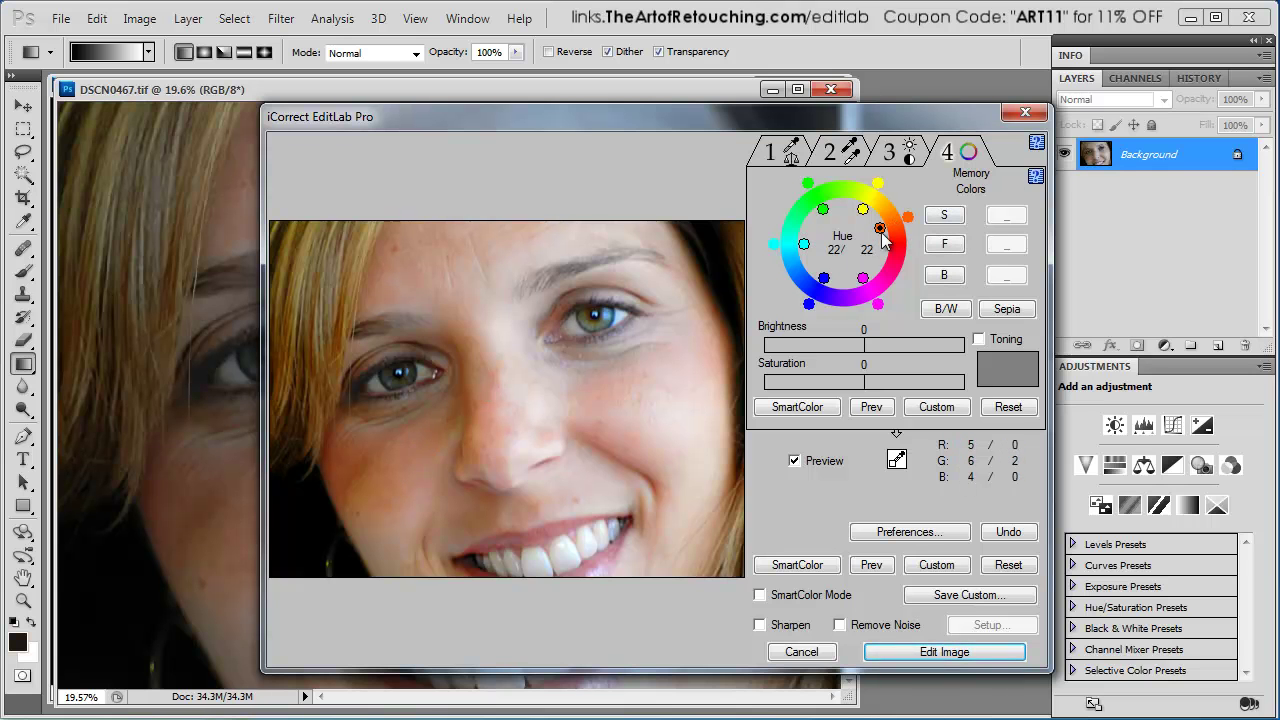
drag(868, 387, 853, 384)
click(893, 155)
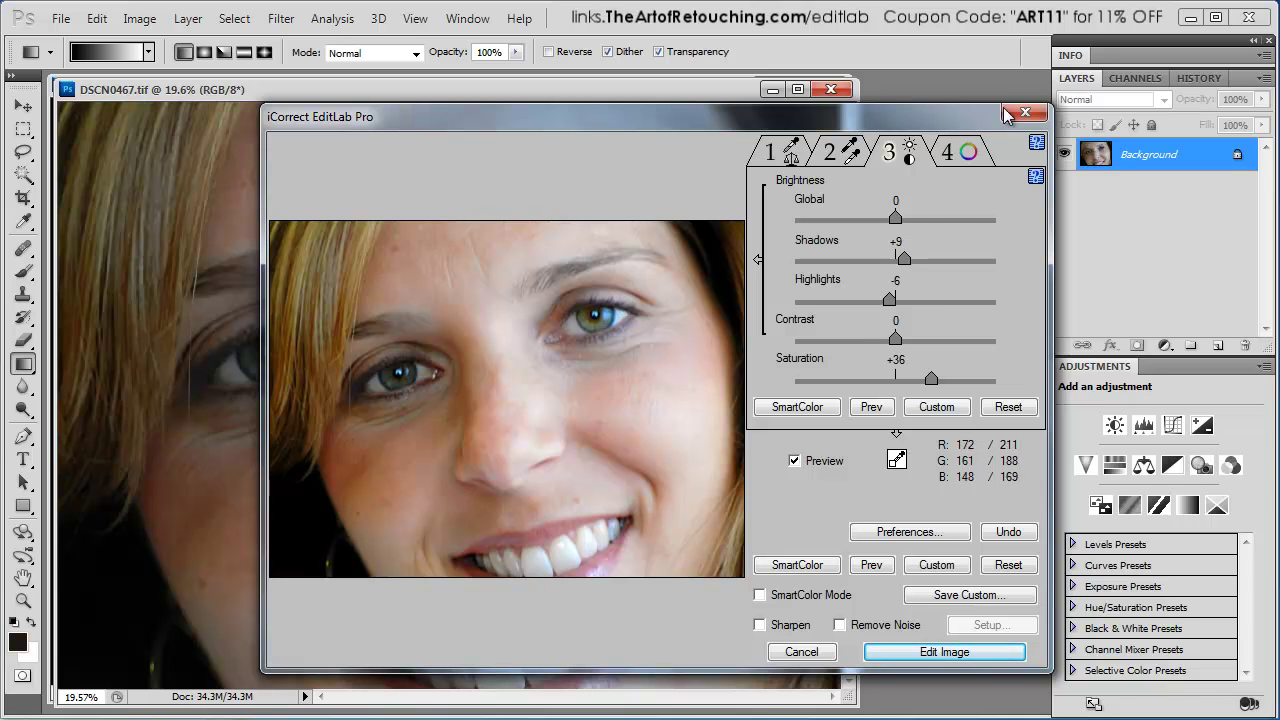
click(960, 150)
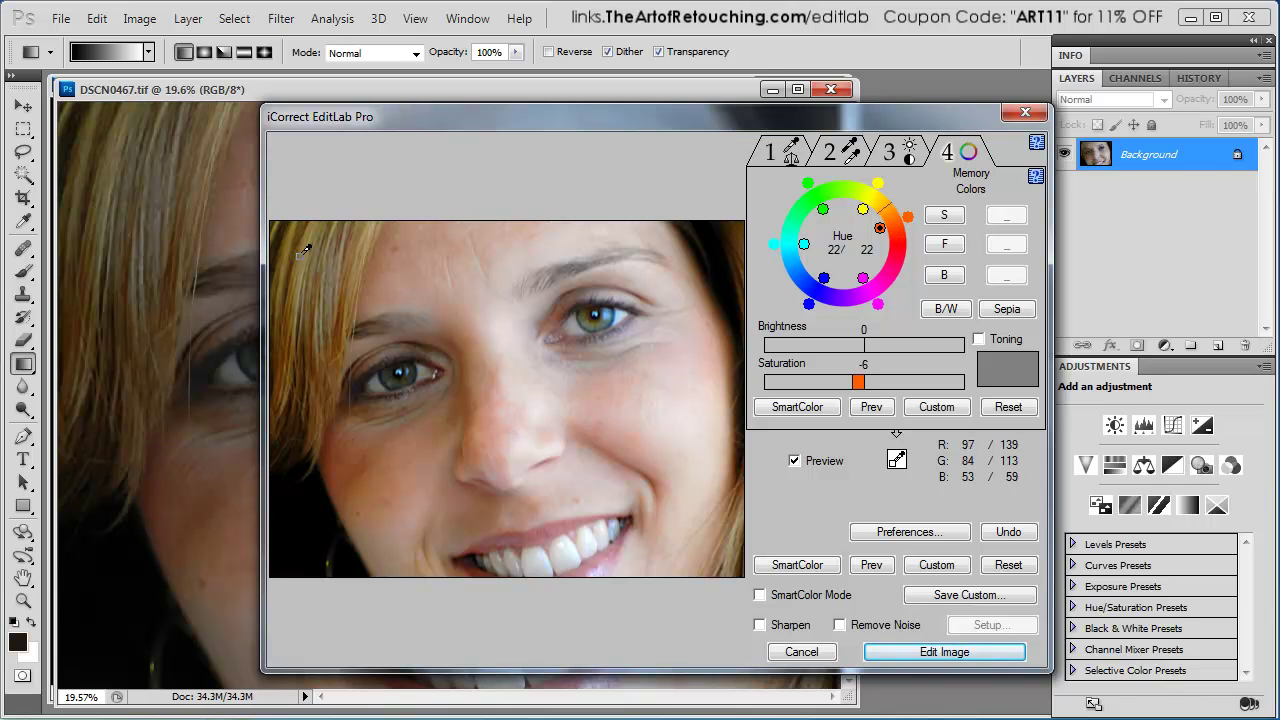
click(880, 228)
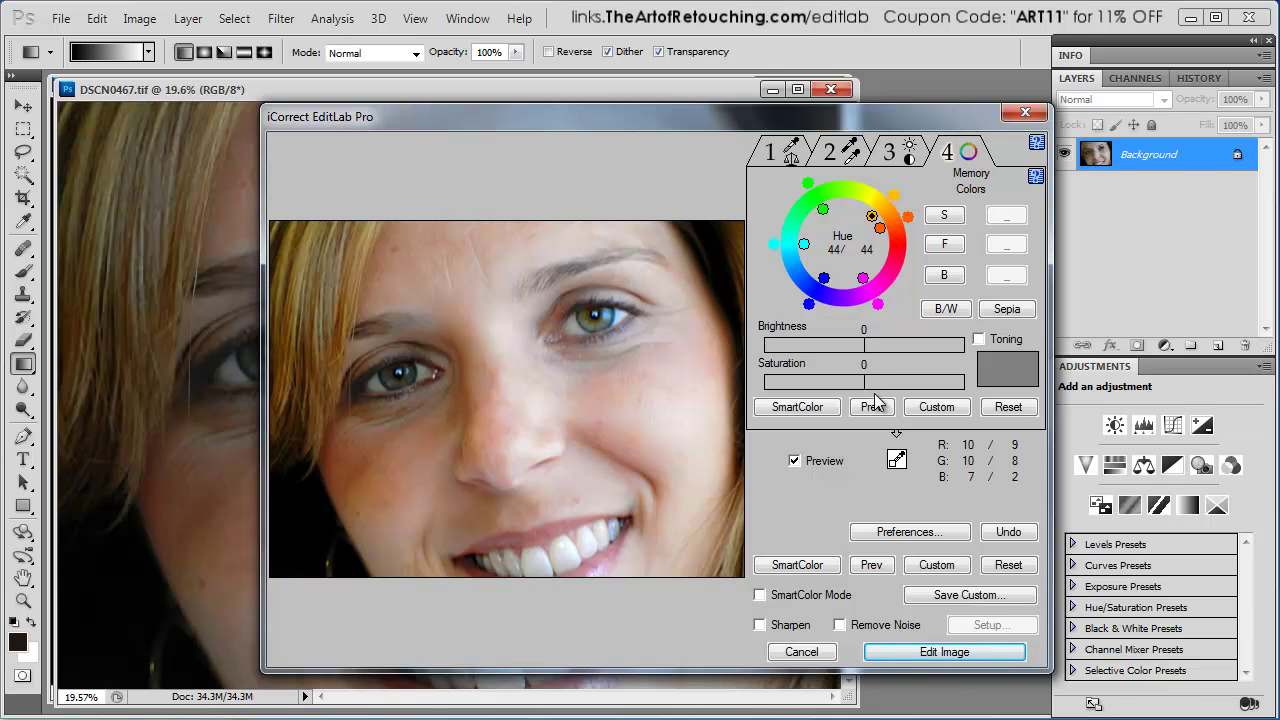
drag(866, 346, 833, 388)
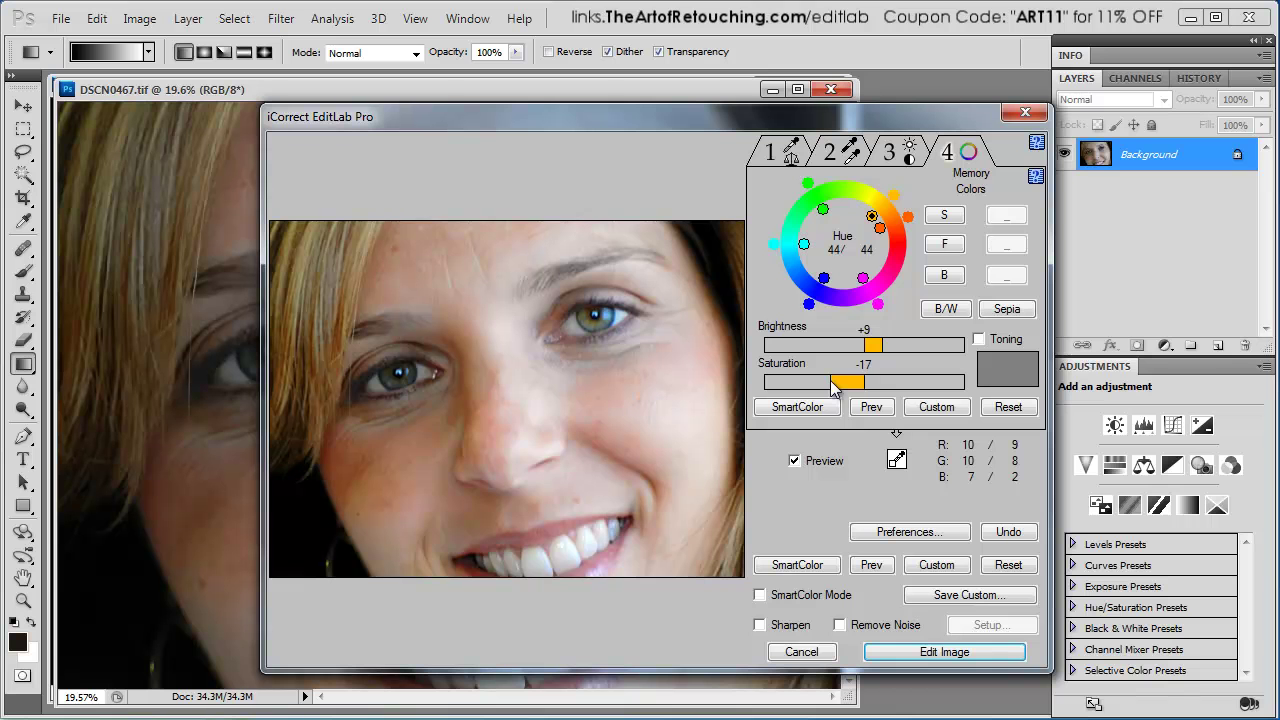
click(931, 652)
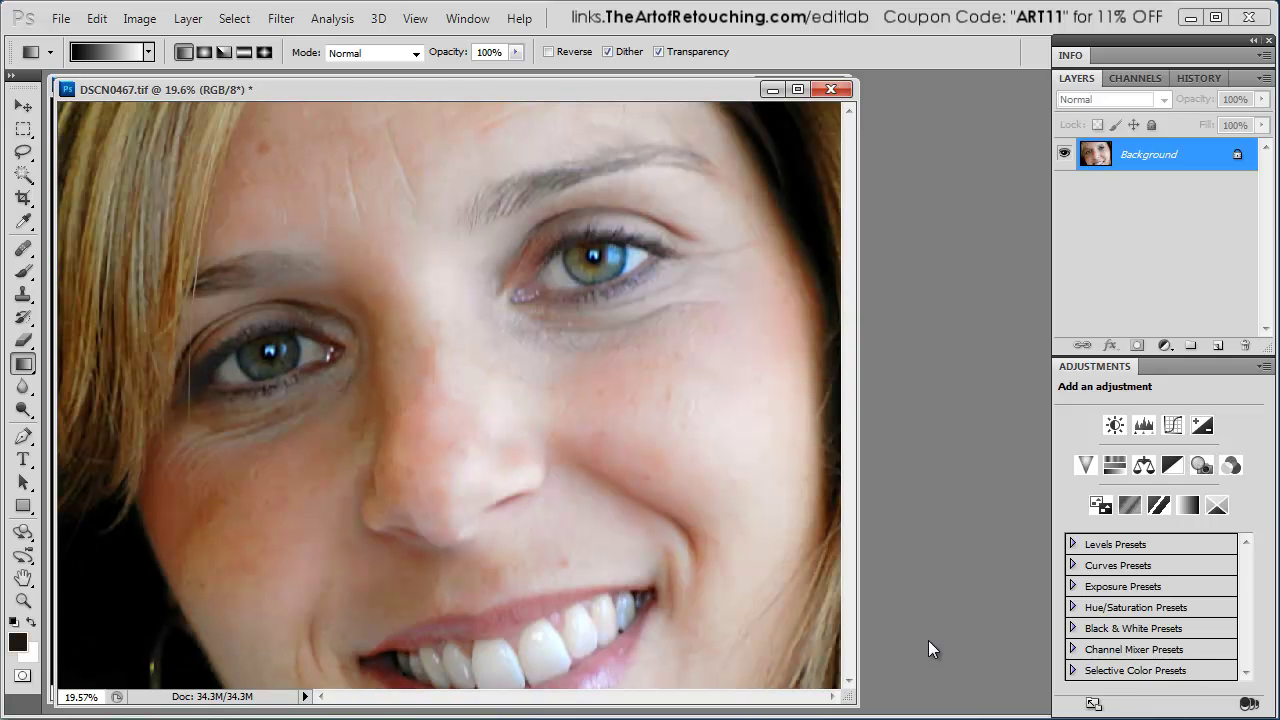
- Compare corrected DSCN0467 with its original, then fit DSCN0272 on screen and move its window left
key(ctrl+z)
key(ctrl+z)
key(ctrl+z)
key(ctrl+z)
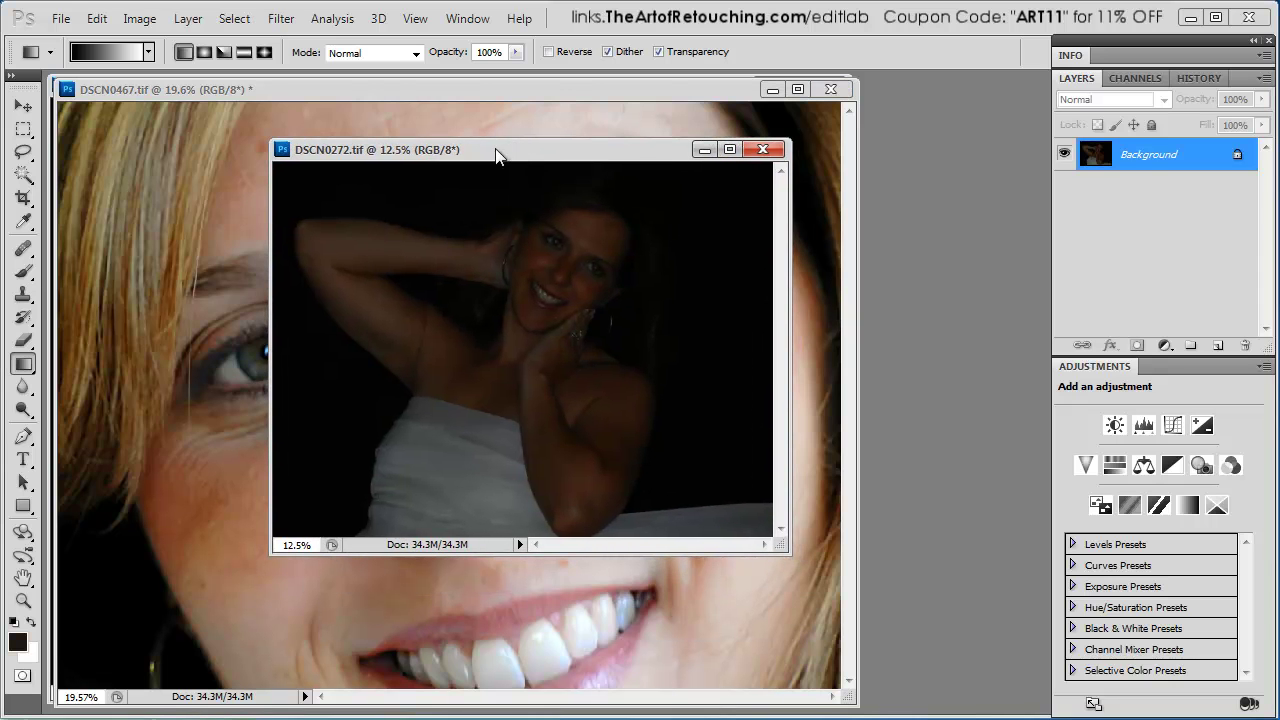
key(ctrl+0)
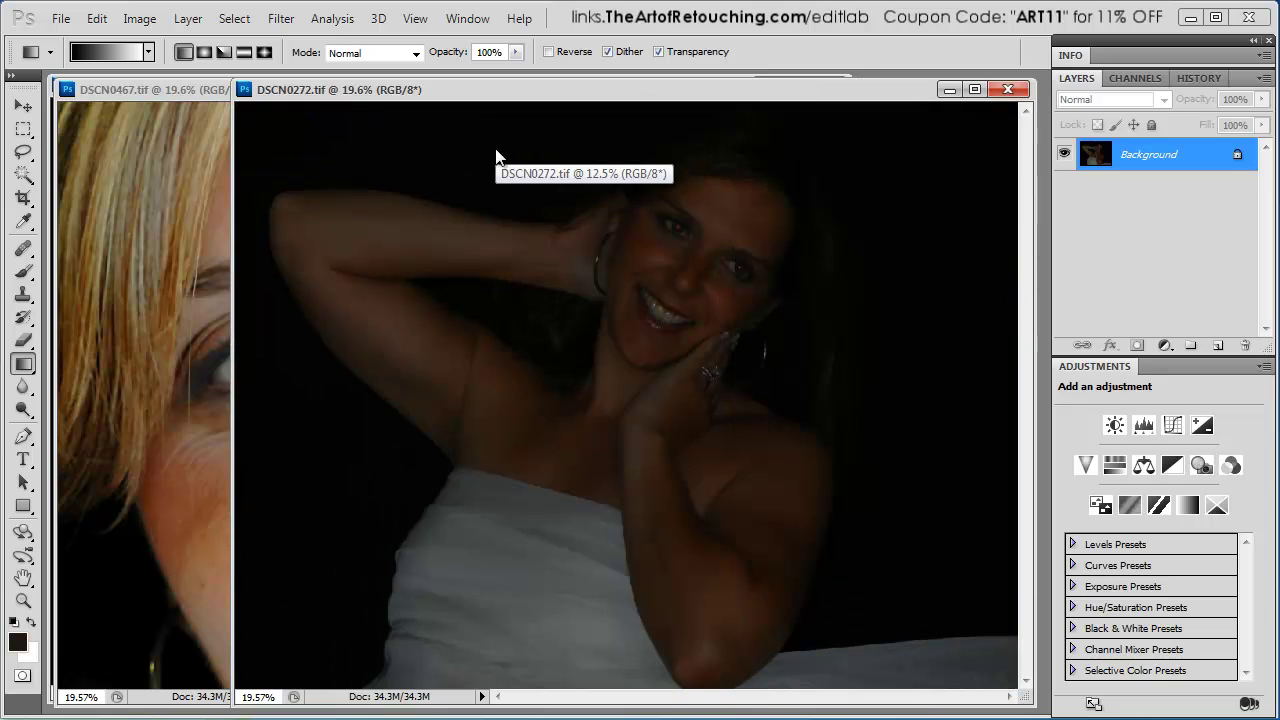
drag(621, 100, 439, 96)
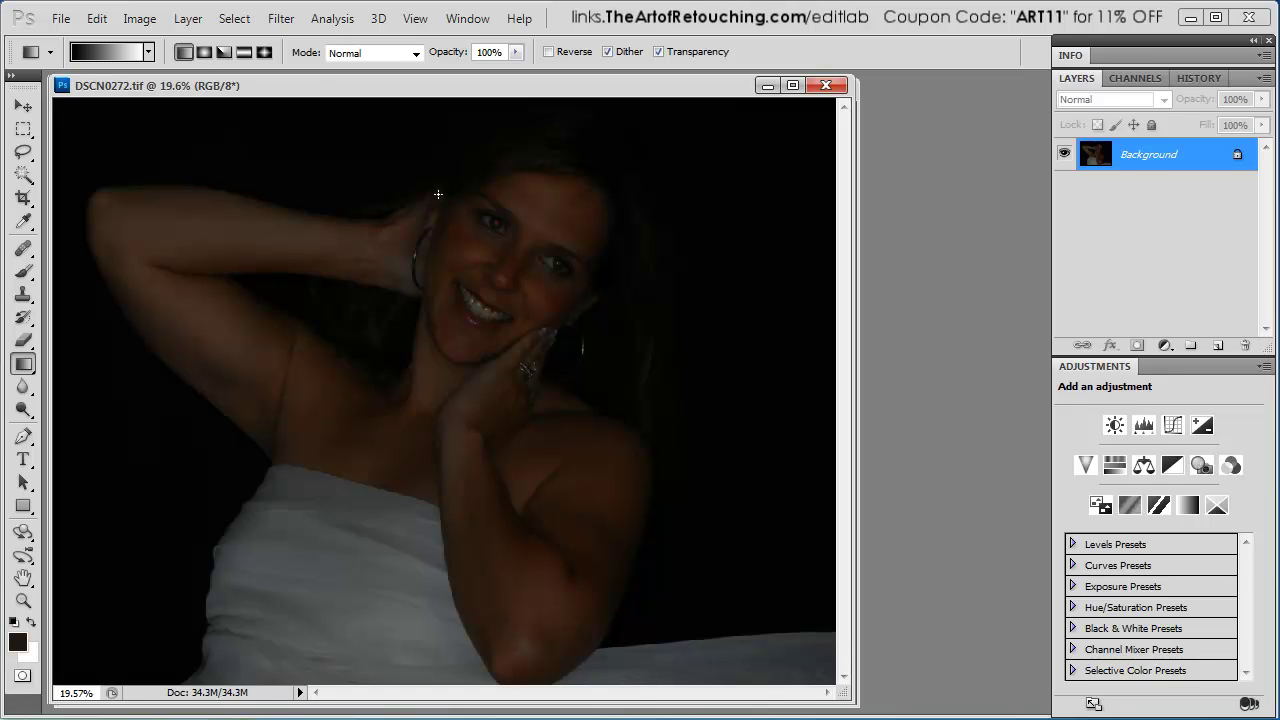
- Launch iCorrect EditLab Pro from the Filter menu on the dark DSCN0272 portrait
click(281, 18)
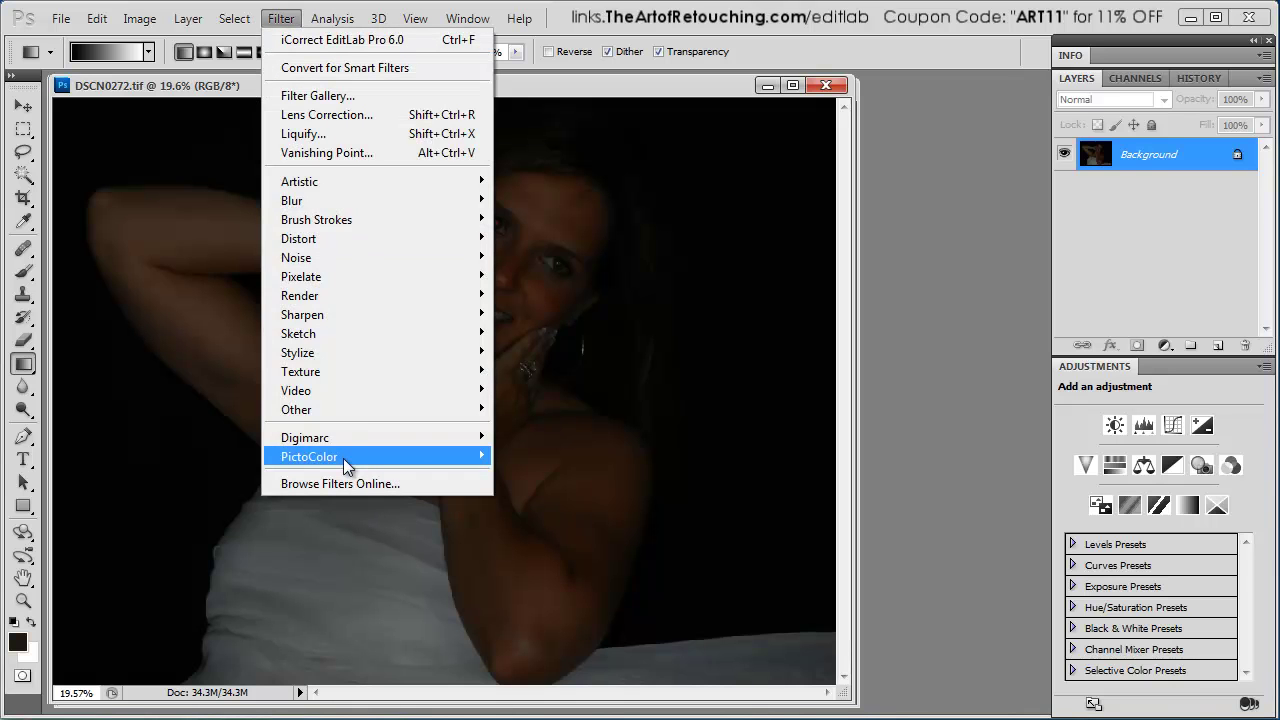
mouse_move(343, 458)
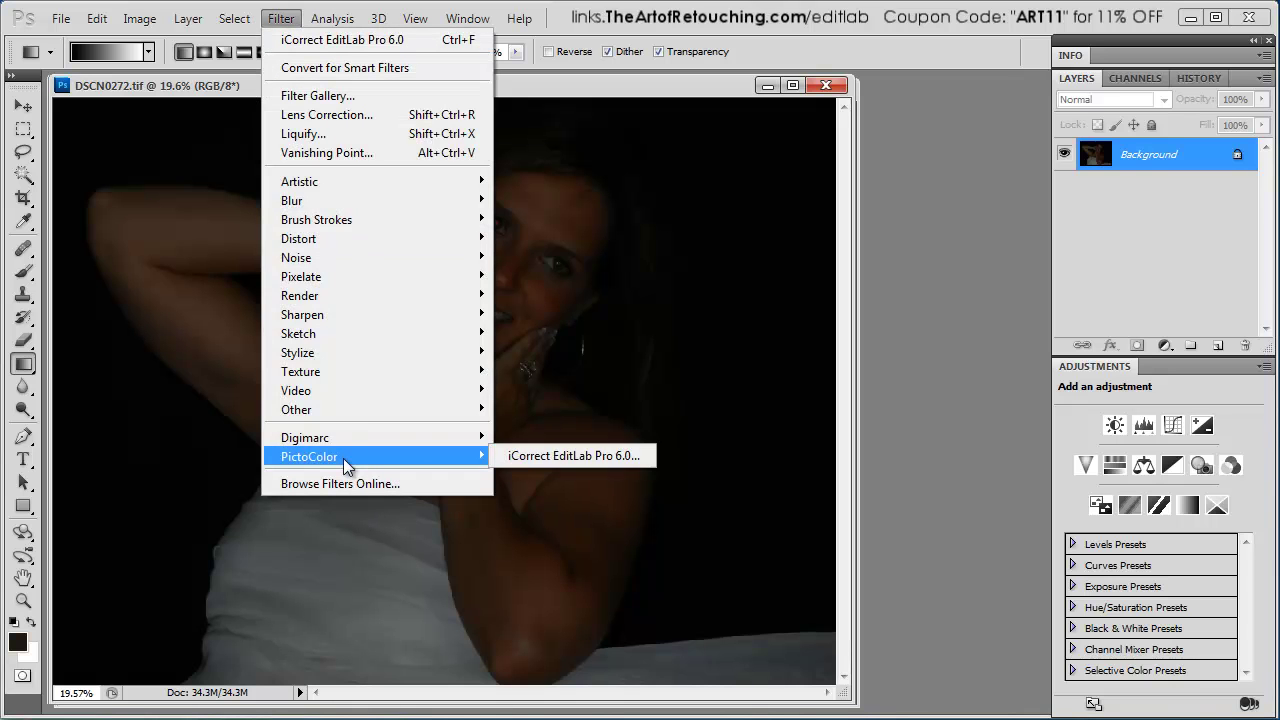
click(521, 454)
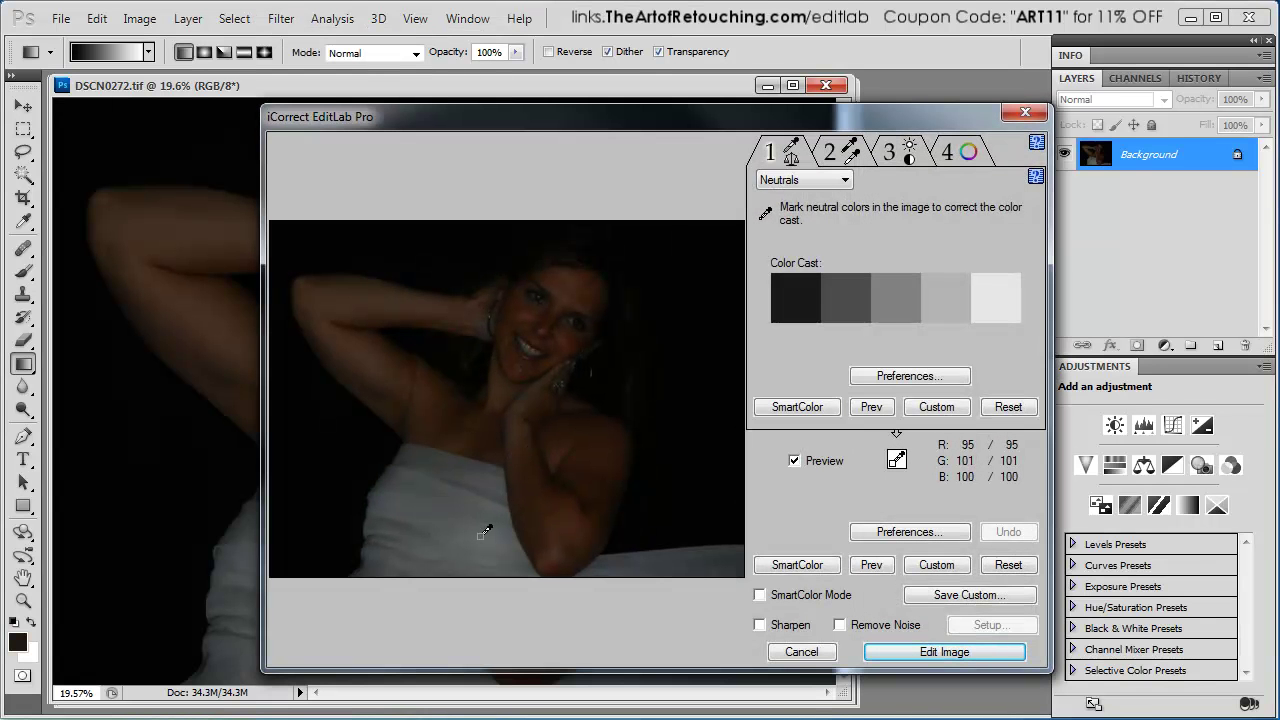
- Neutralise the colour cast on the white towel and set levels to midtone 18, white 38
click(484, 531)
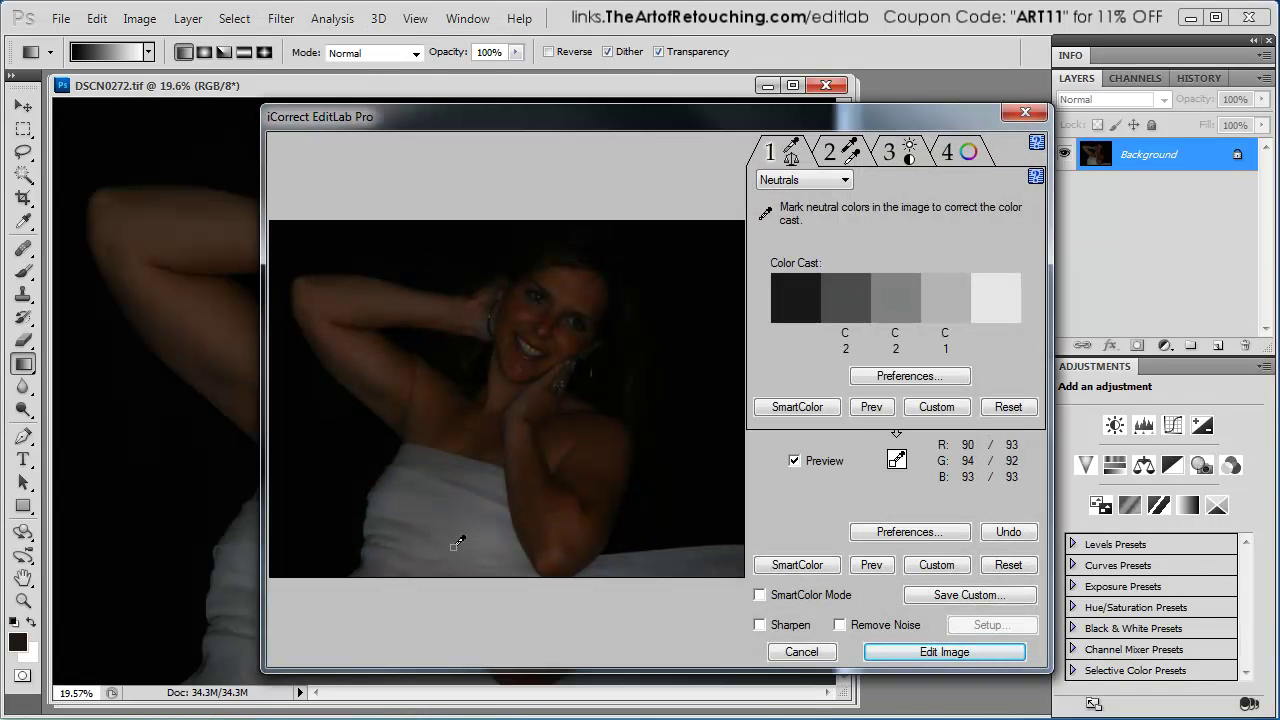
click(838, 151)
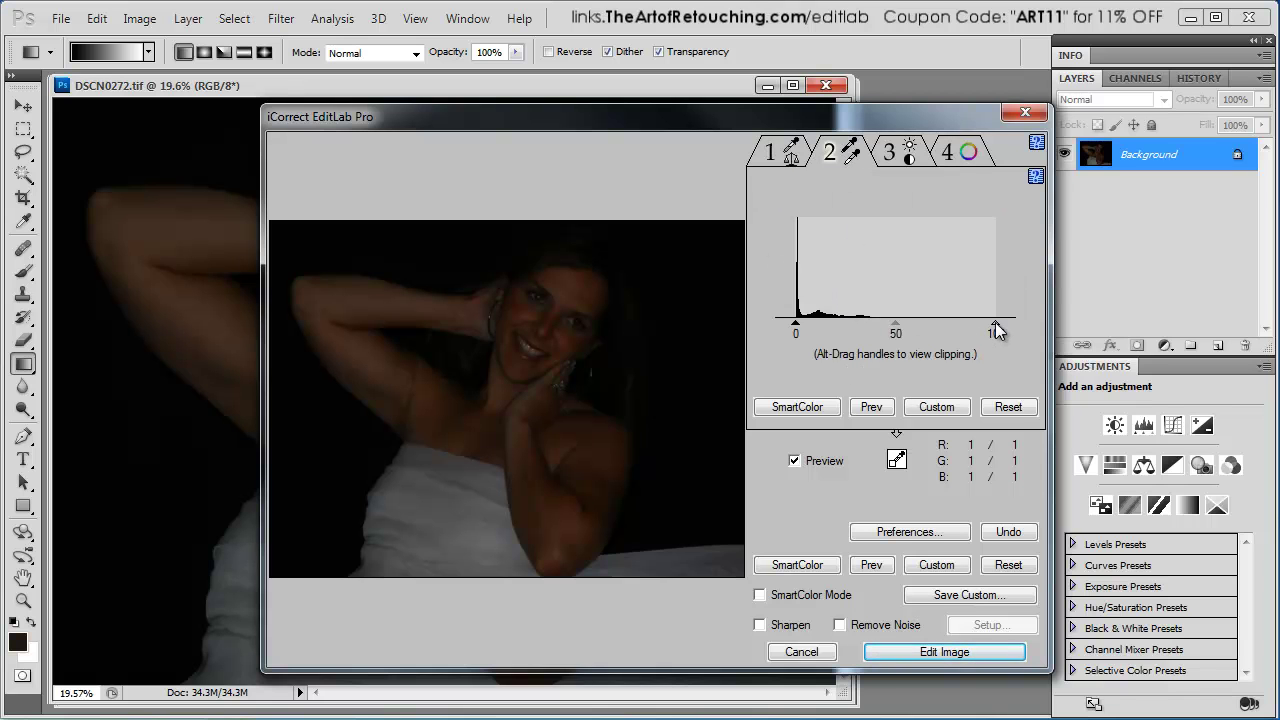
drag(995, 329, 875, 337)
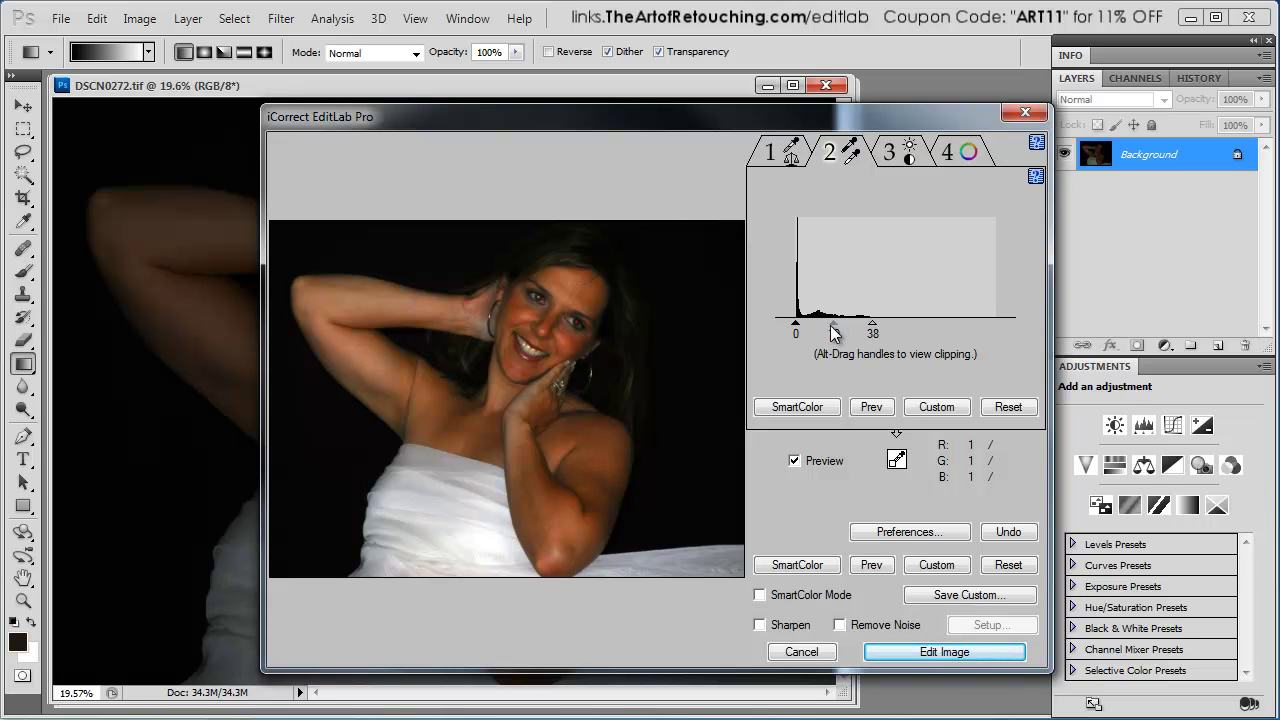
drag(835, 332, 833, 333)
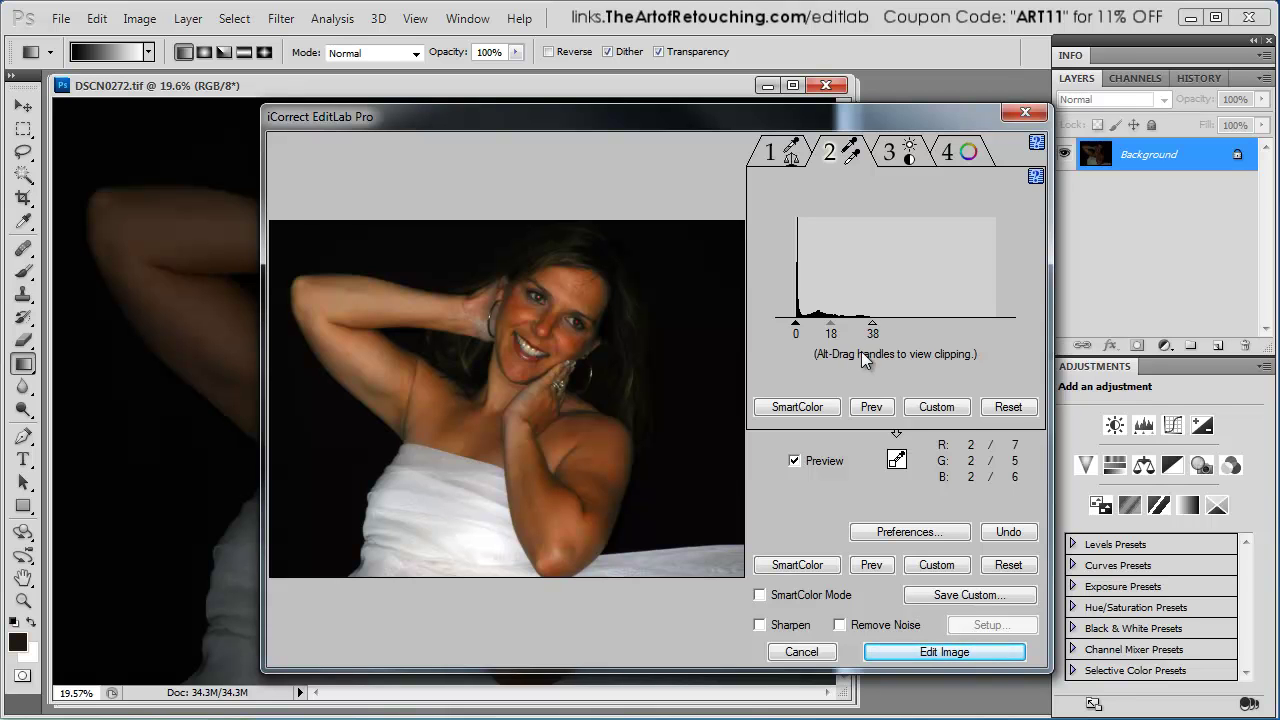
click(893, 153)
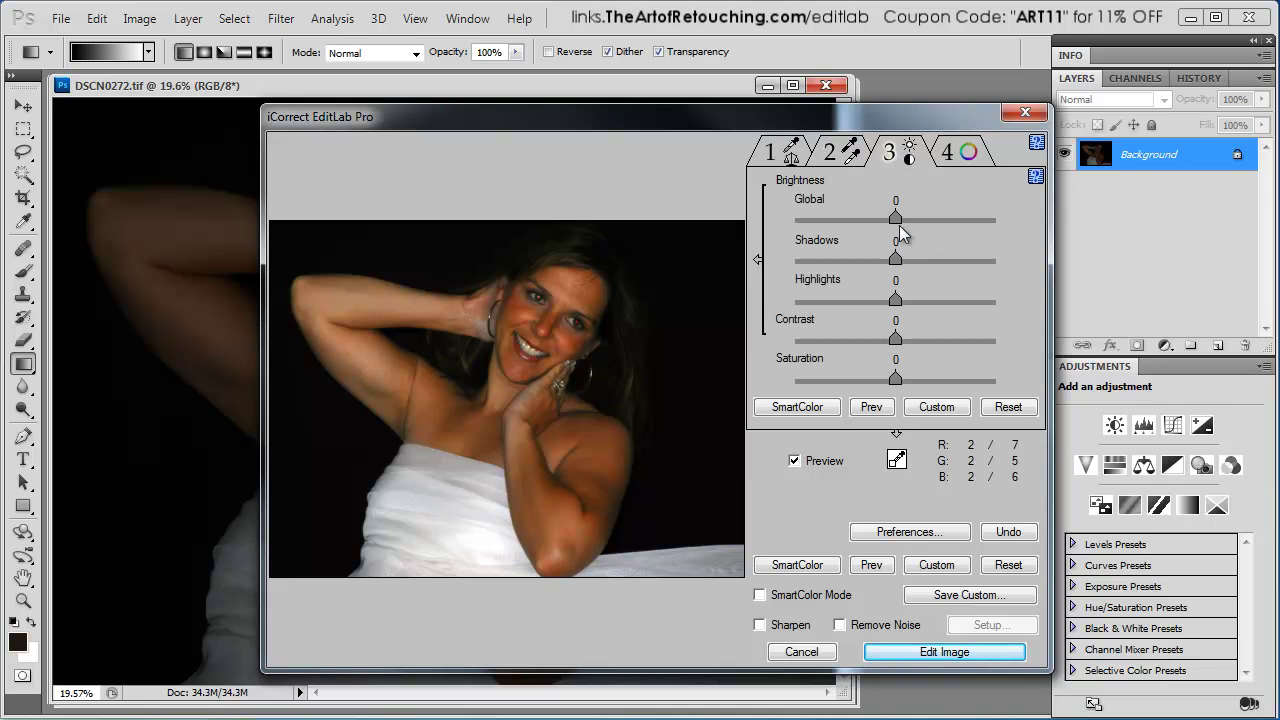
- Set global brightness to +48, retune the levels white point, and raise shadows +15 and highlights +12
drag(895, 218, 940, 216)
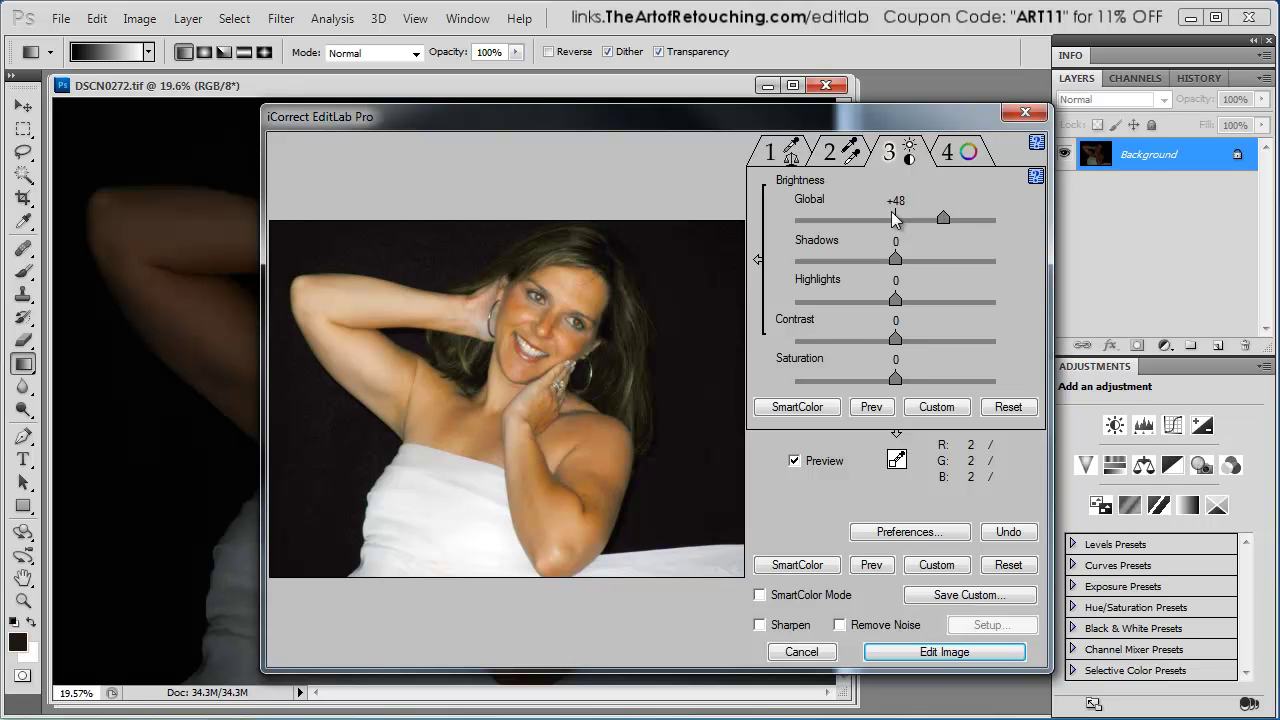
click(848, 155)
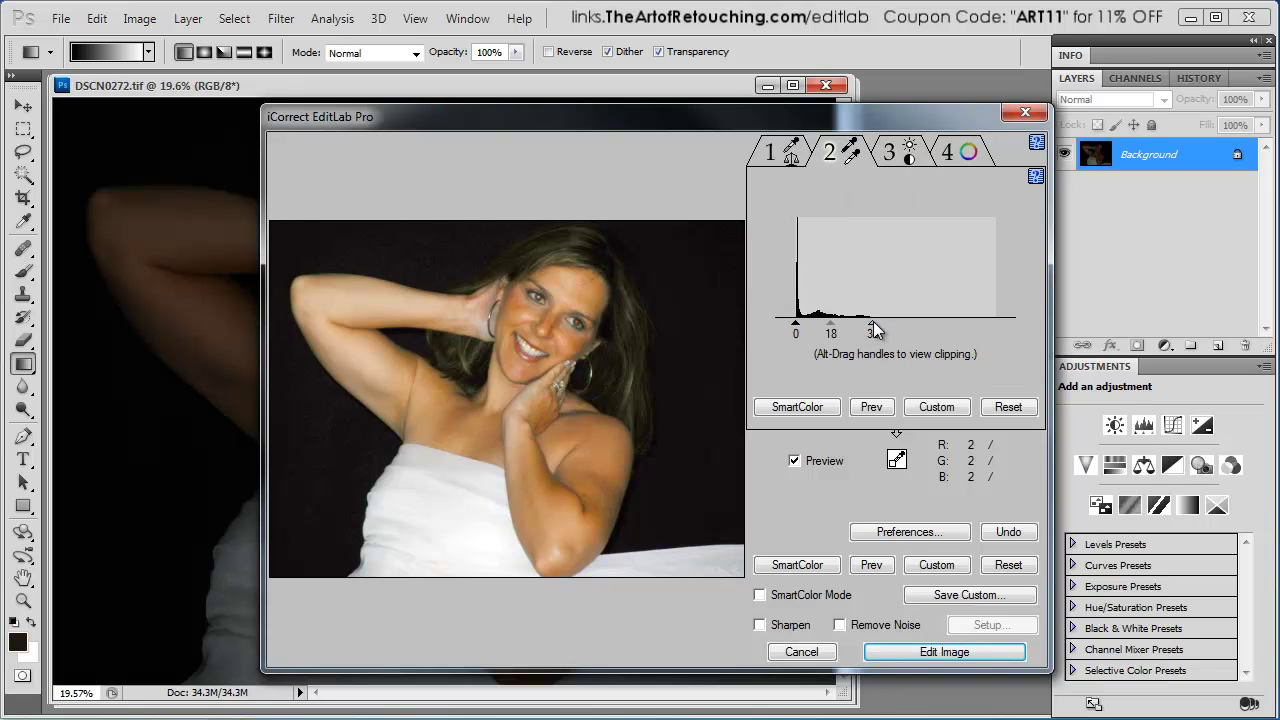
drag(873, 321, 907, 320)
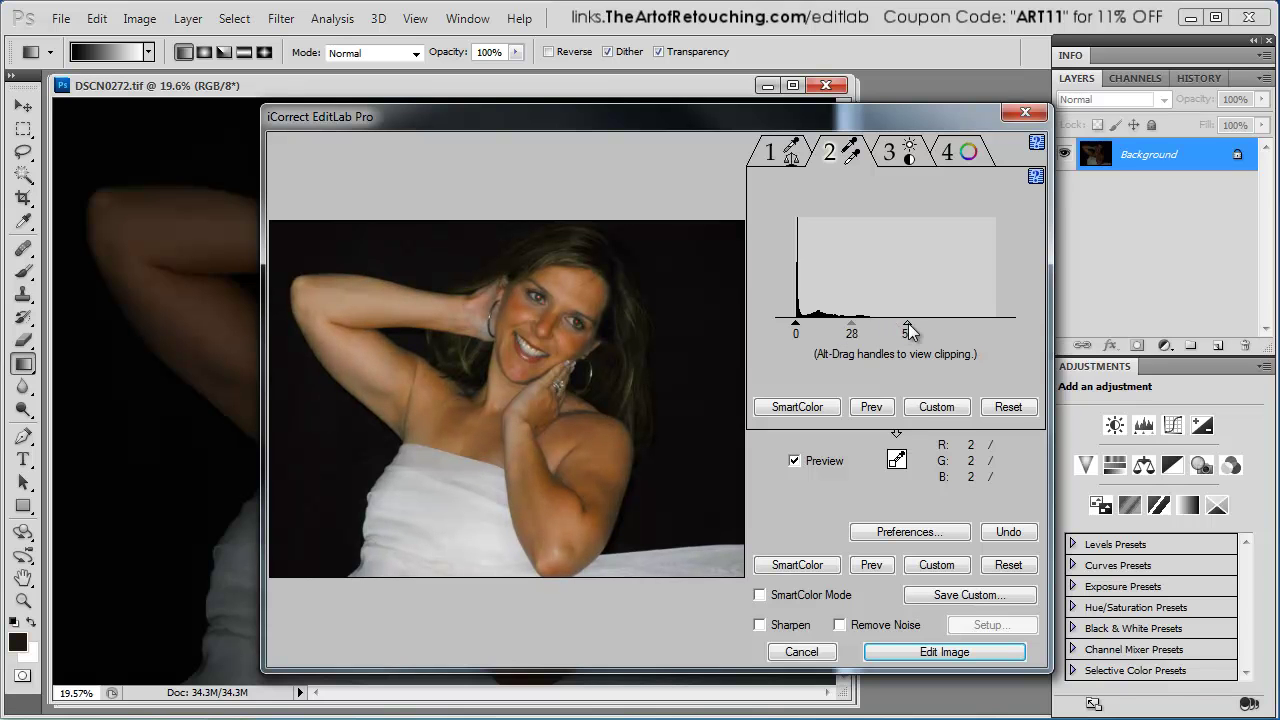
drag(908, 321, 855, 325)
click(889, 152)
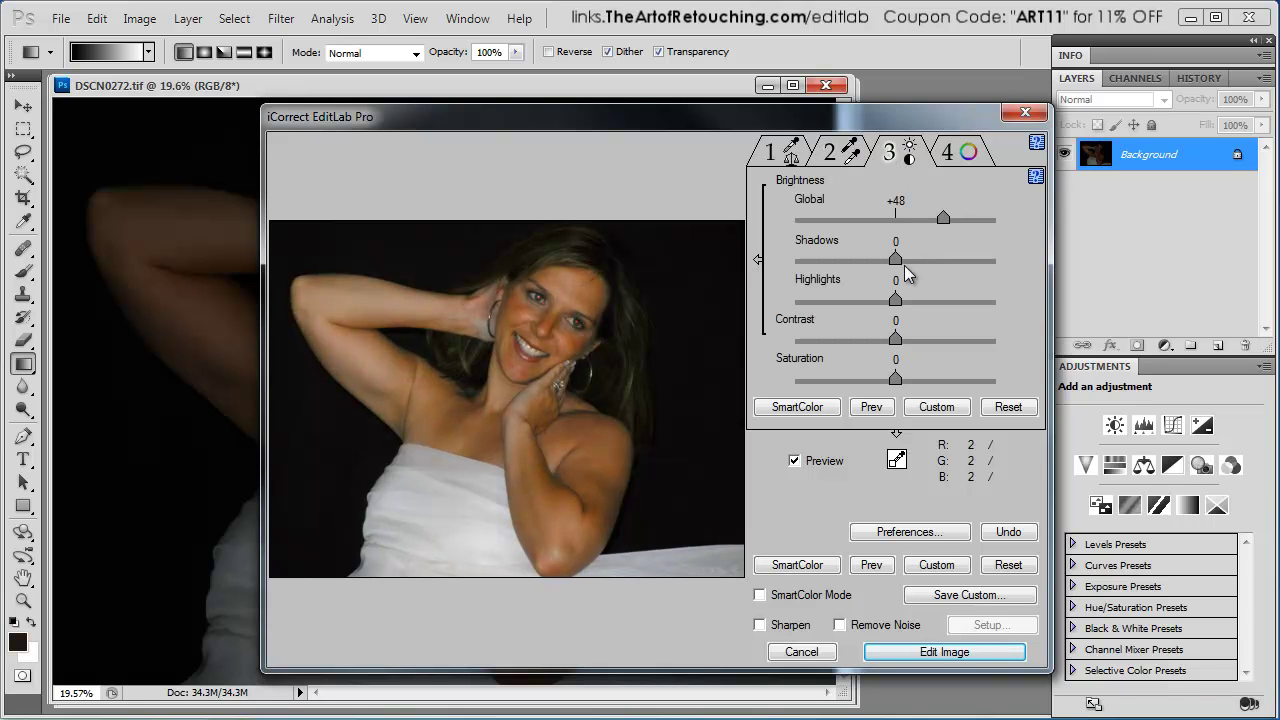
mouse_move(895, 259)
mouse_down()
mouse_move(965, 260)
mouse_move(900, 259)
mouse_move(911, 260)
mouse_up()
drag(896, 300, 909, 301)
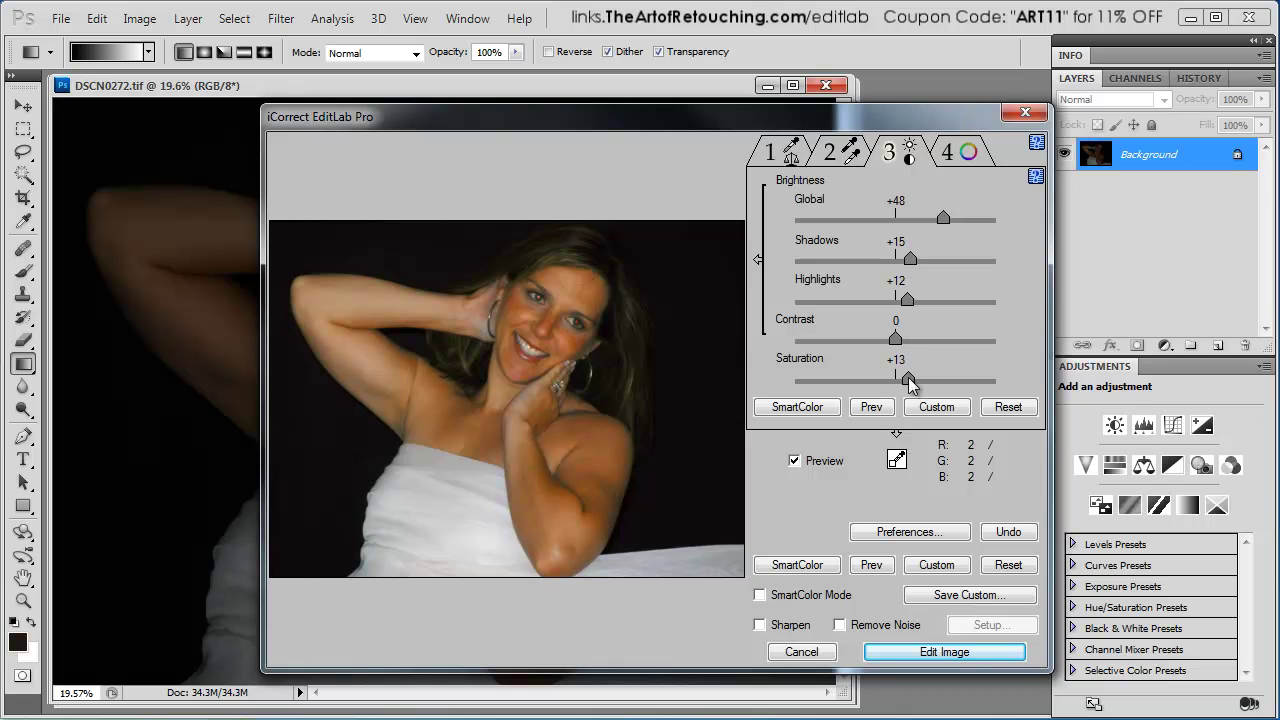
- Sample DSCN0272's skin at hue 25 as a memory colour and lower its saturation to -9
click(955, 152)
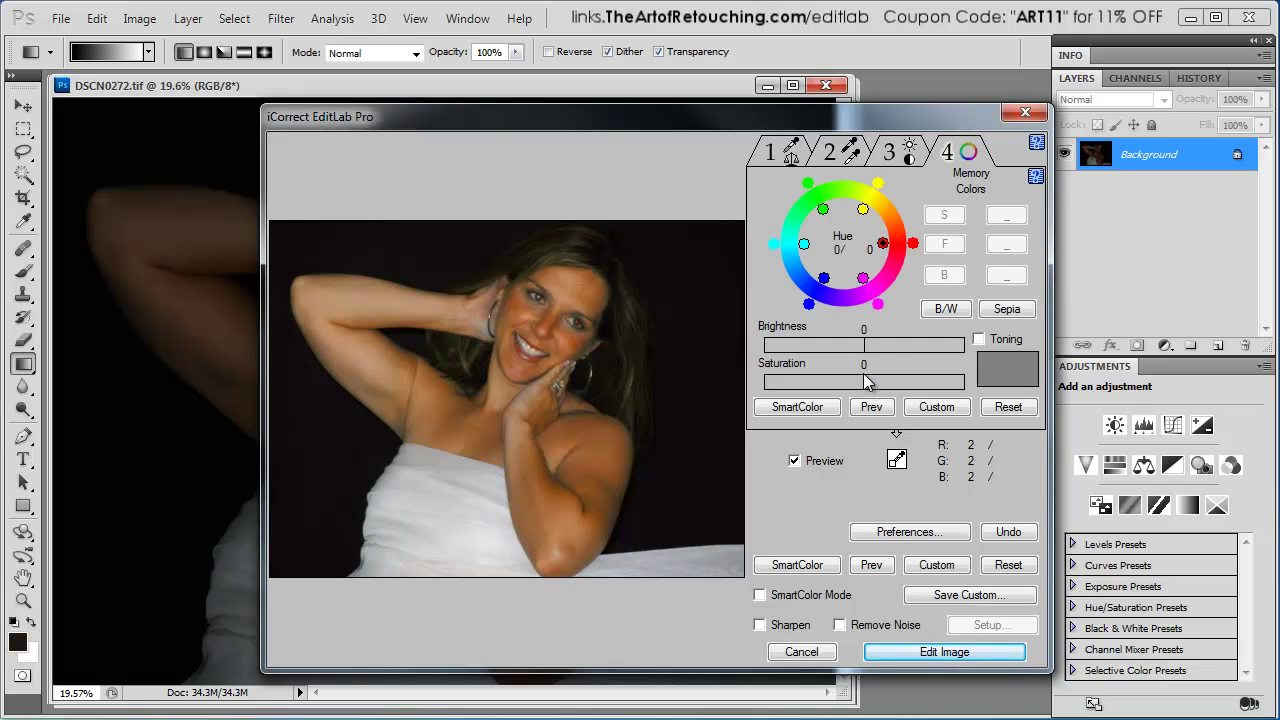
click(518, 298)
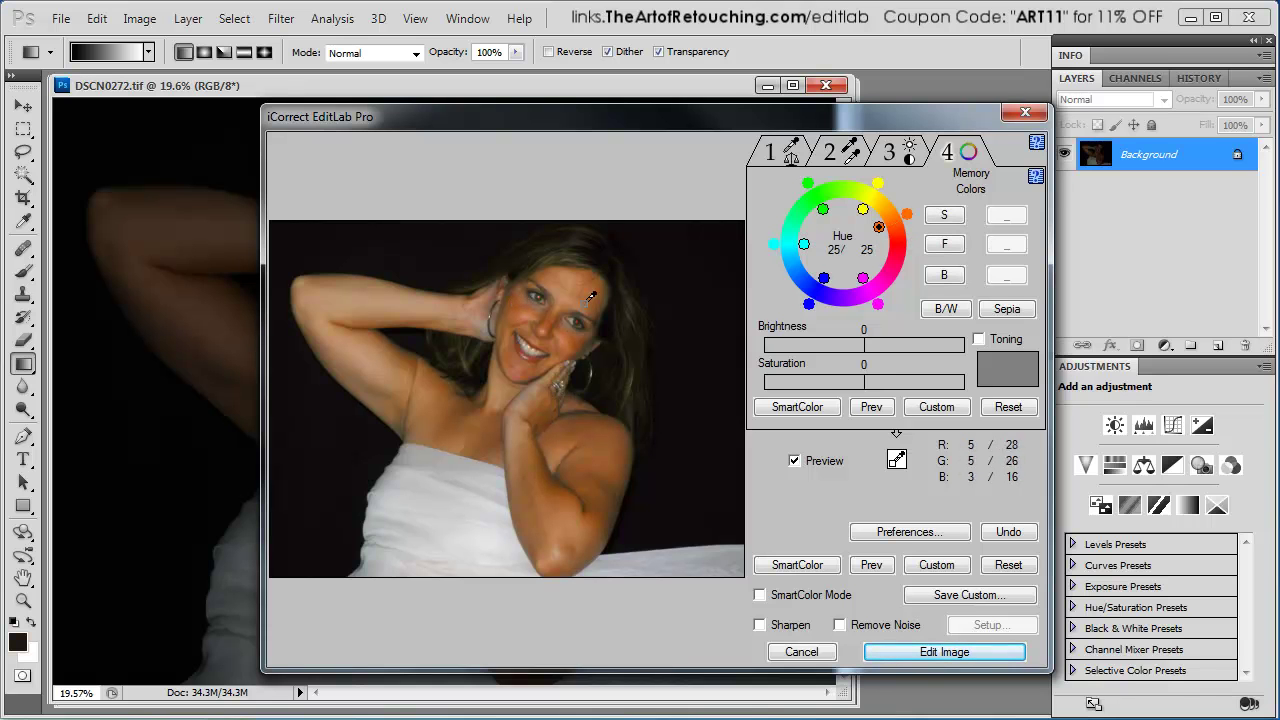
drag(866, 391, 847, 391)
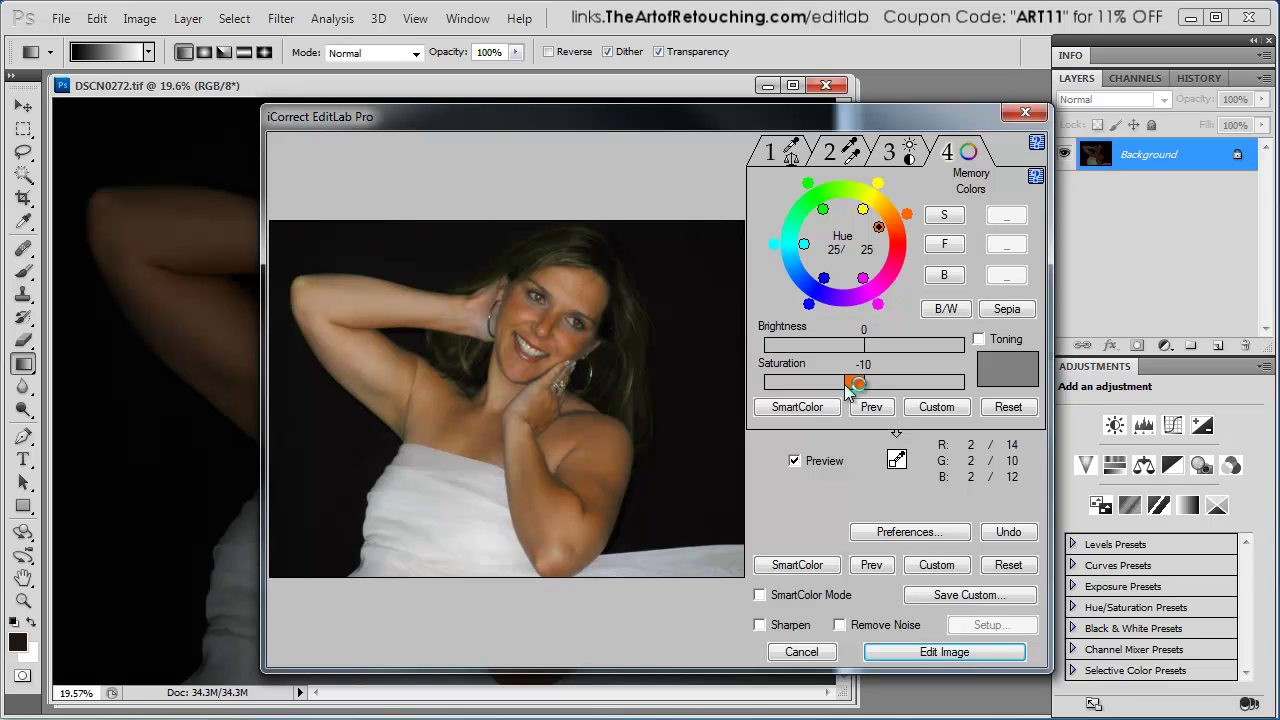
drag(845, 390, 848, 392)
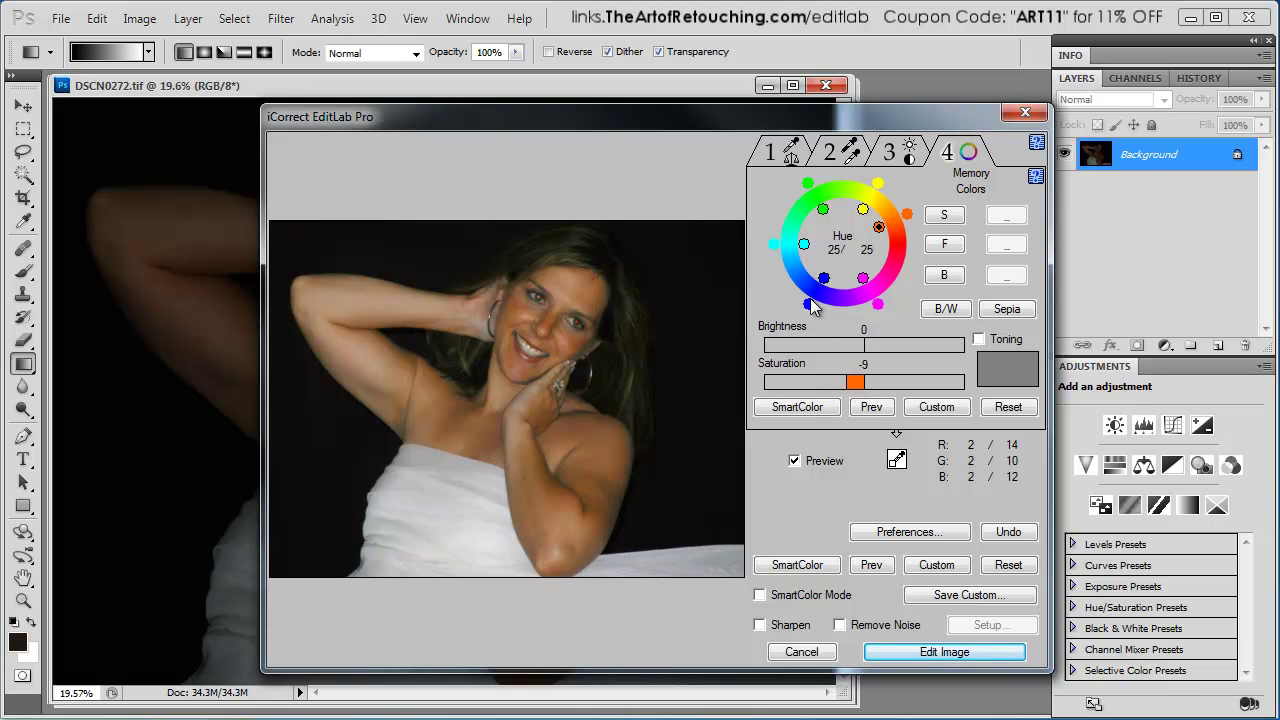
- Apply the EditLab correction to DSCN0272 and bring up the Untitled-1.tif comparison document
click(992, 657)
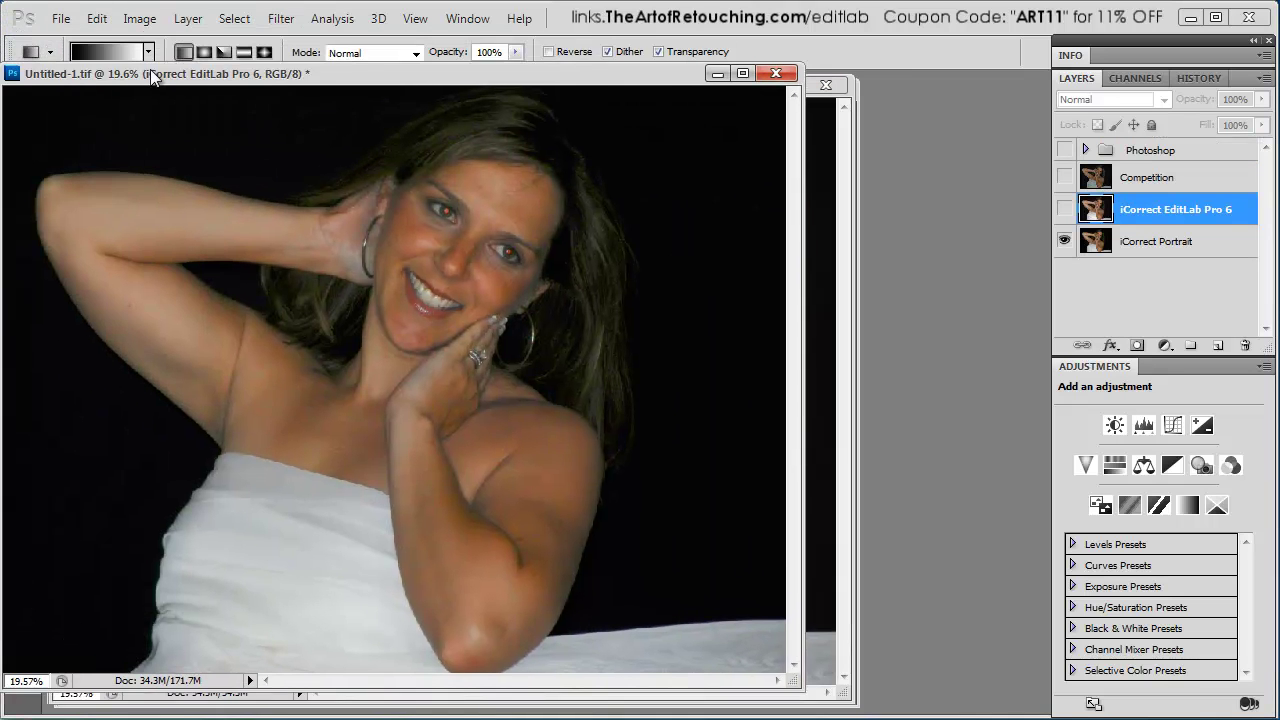
drag(150, 69, 229, 94)
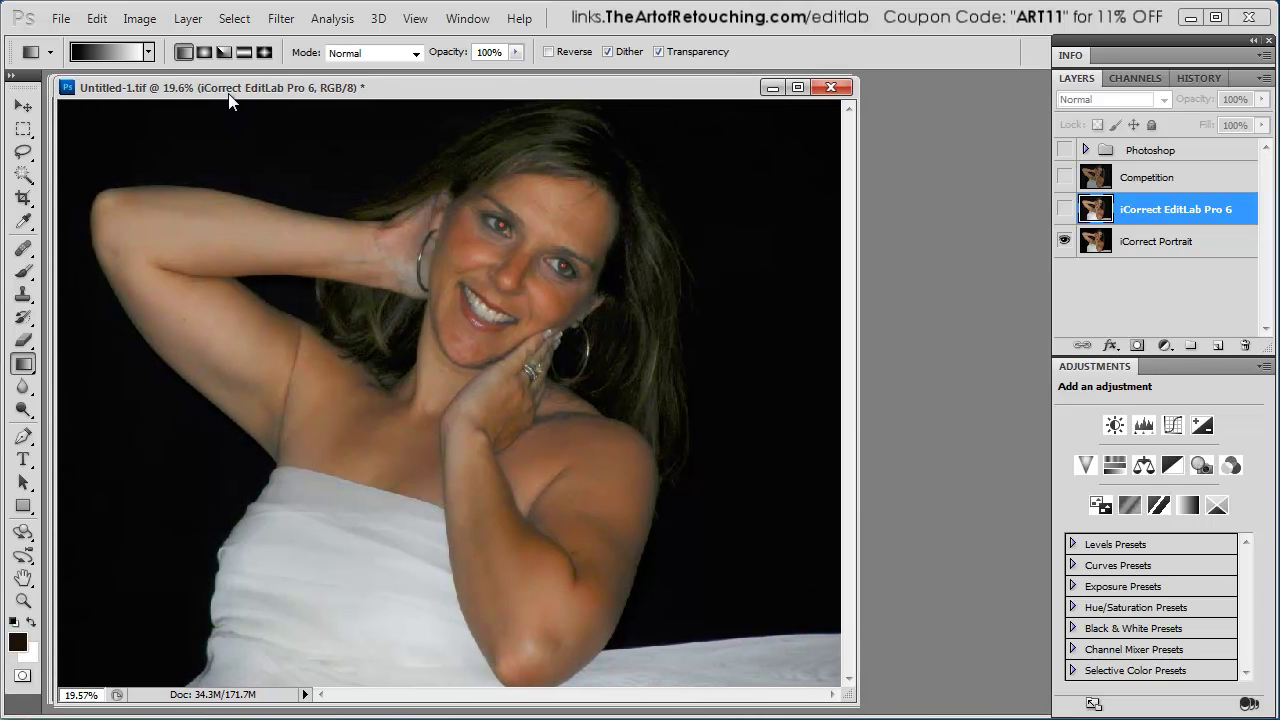
click(1205, 243)
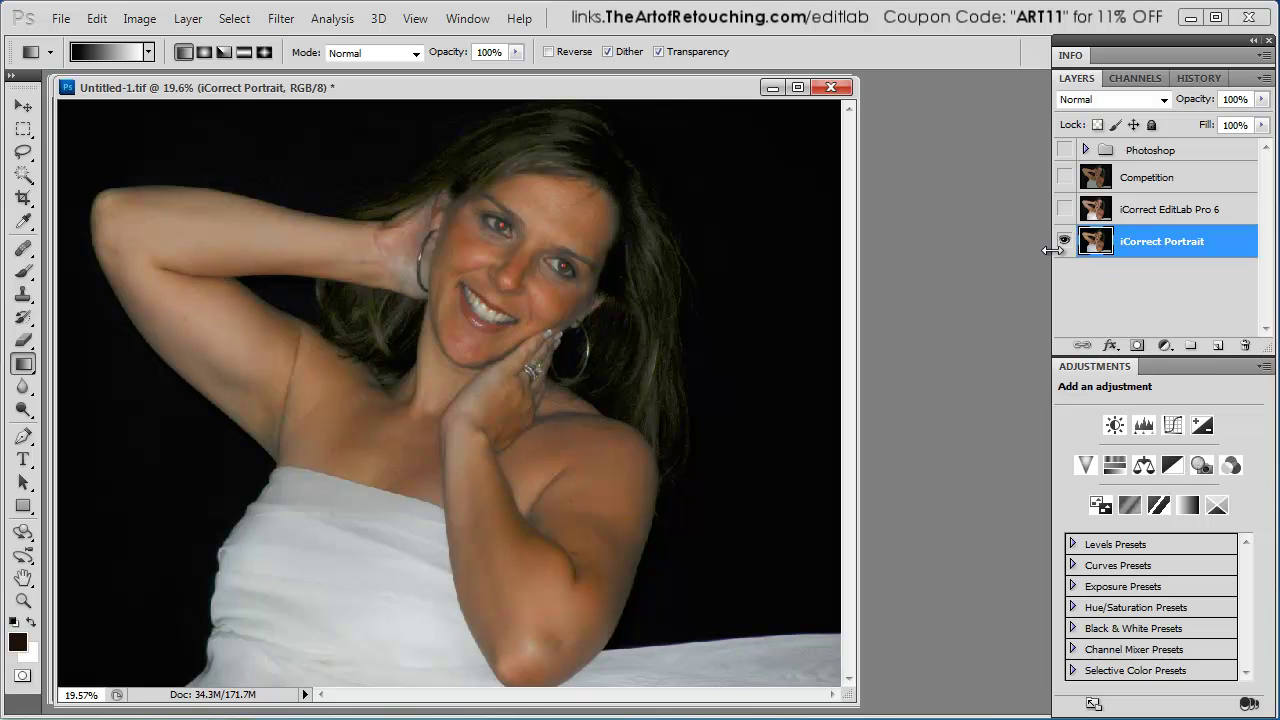
- Toggle the iCorrect EditLab Pro 6 layer's visibility to compare it against iCorrect Portrait
click(1166, 212)
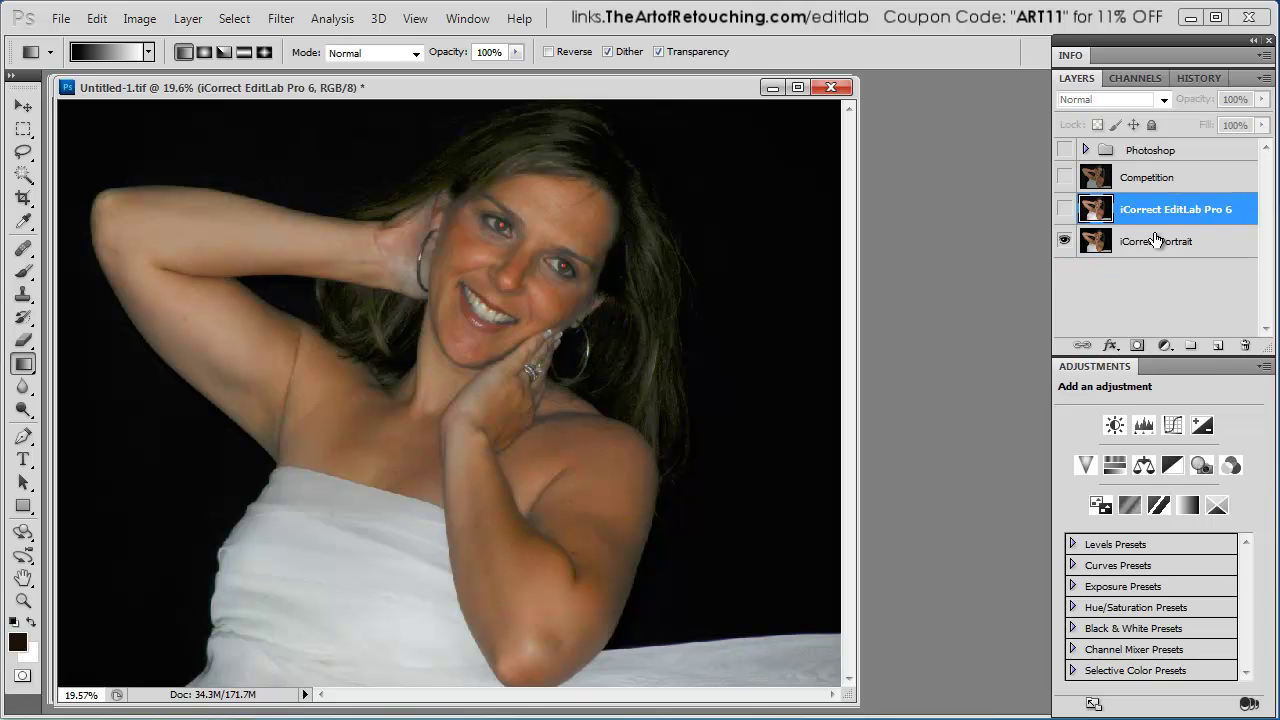
click(1065, 211)
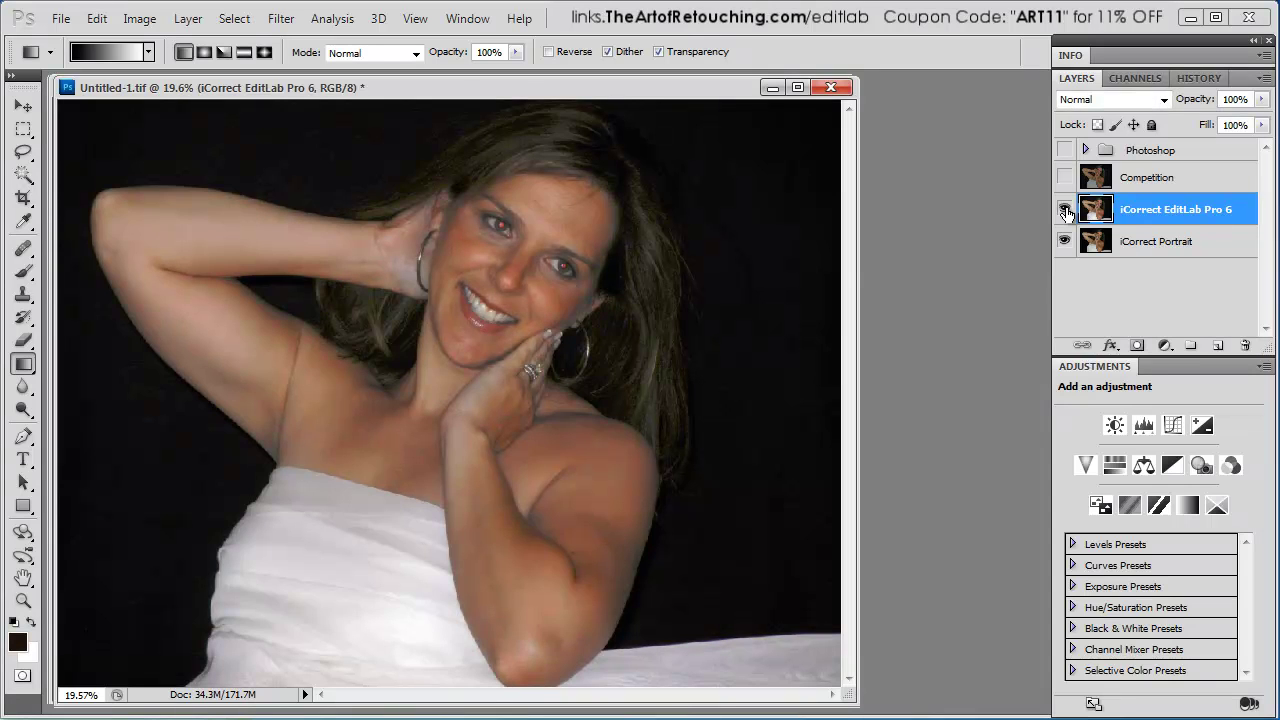
click(1065, 211)
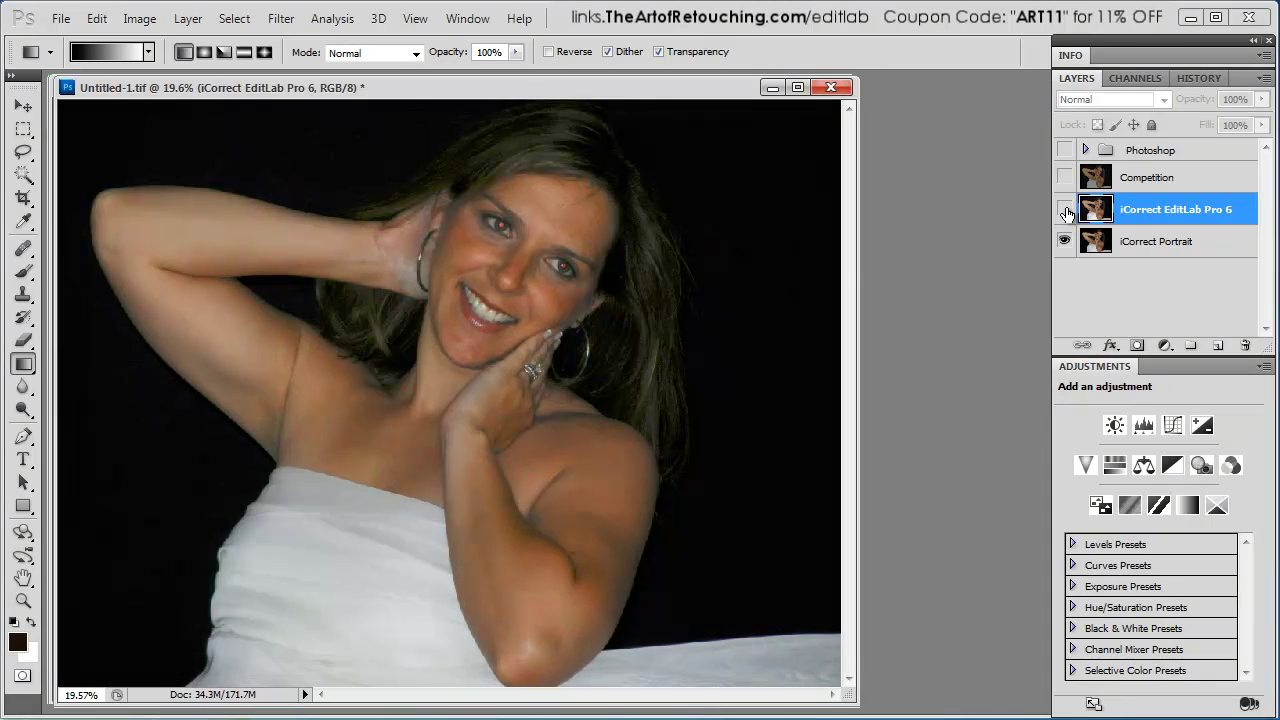
click(1065, 211)
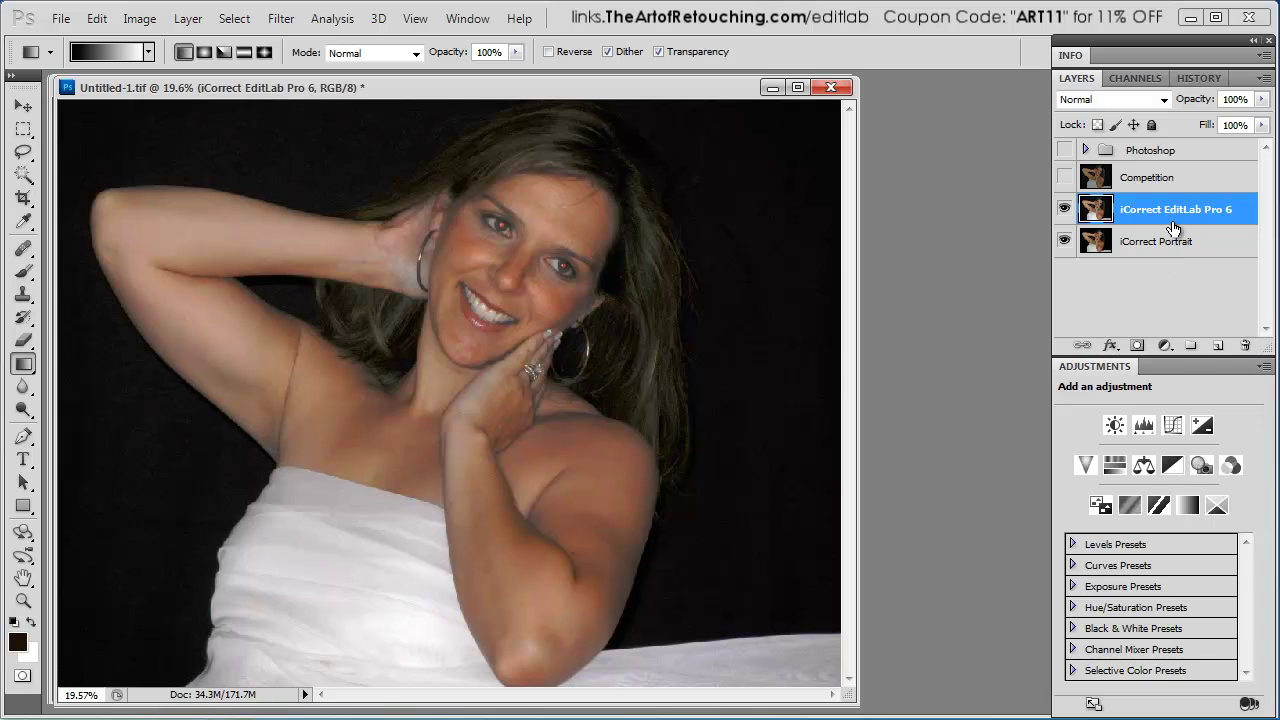
click(1219, 244)
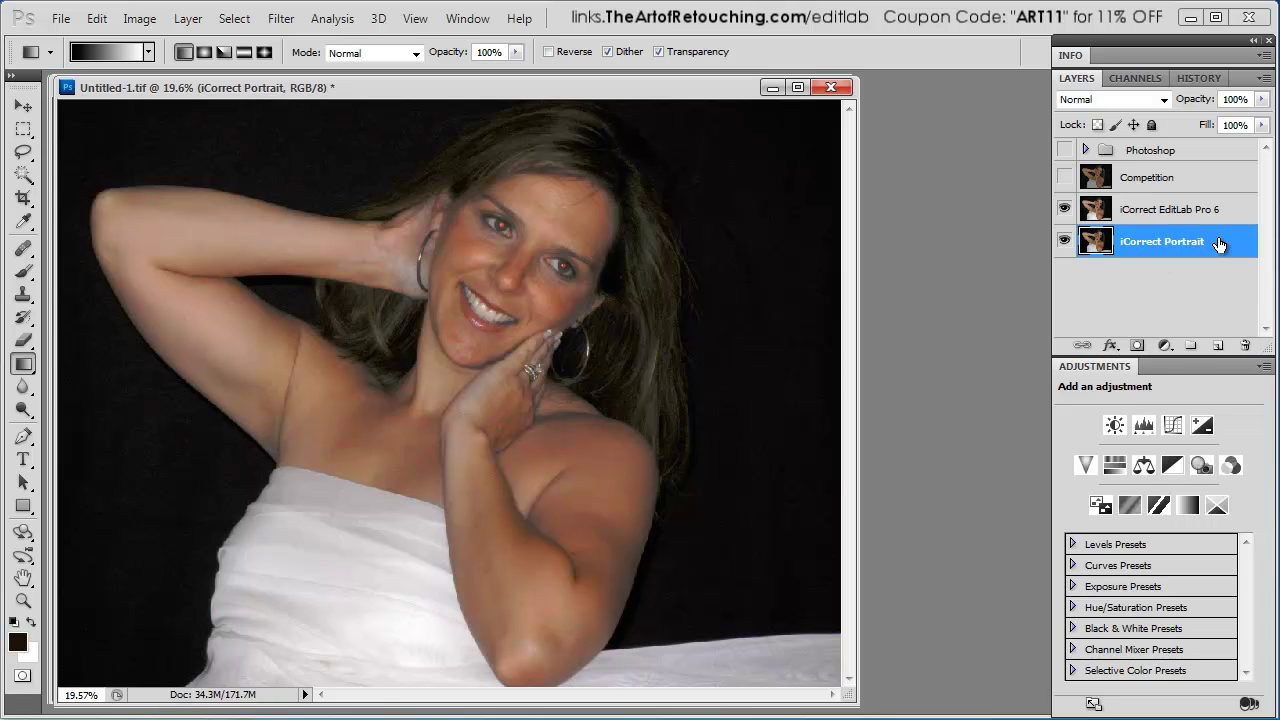
click(1239, 209)
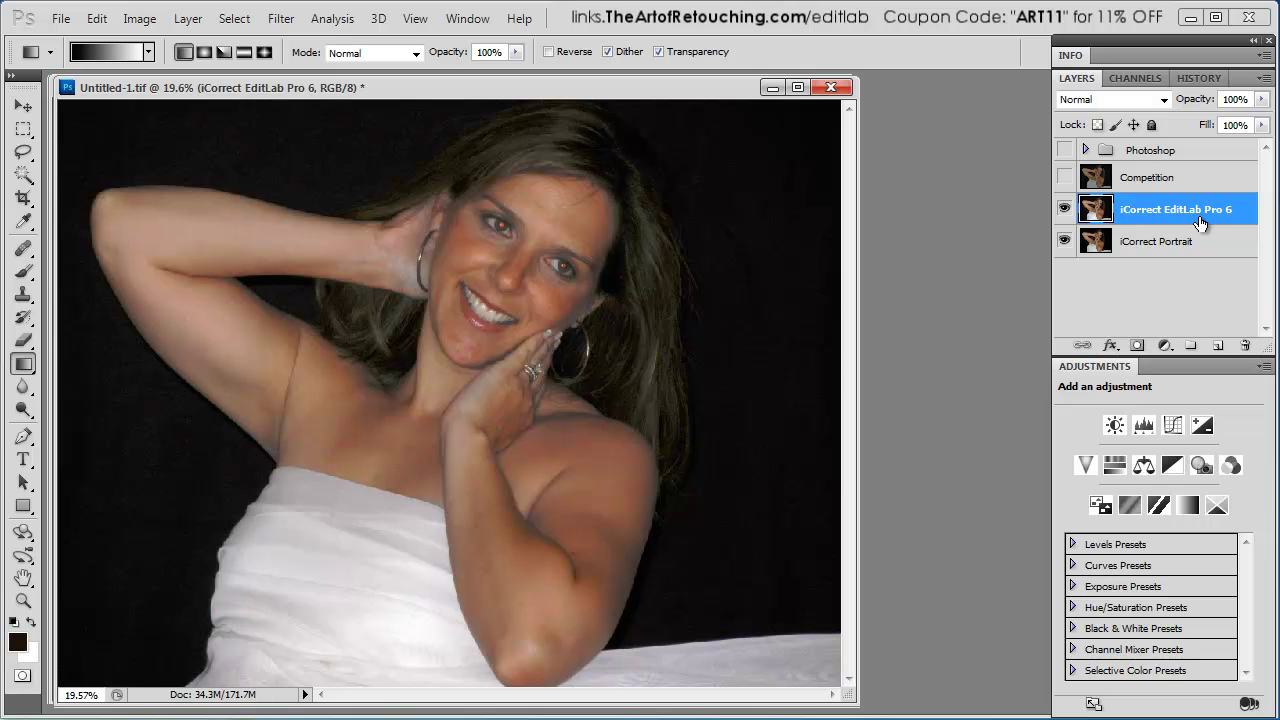
- Flick the EditLab and Competition layers on and off, leaving Competition hidden
click(1063, 210)
click(1063, 210)
click(1208, 179)
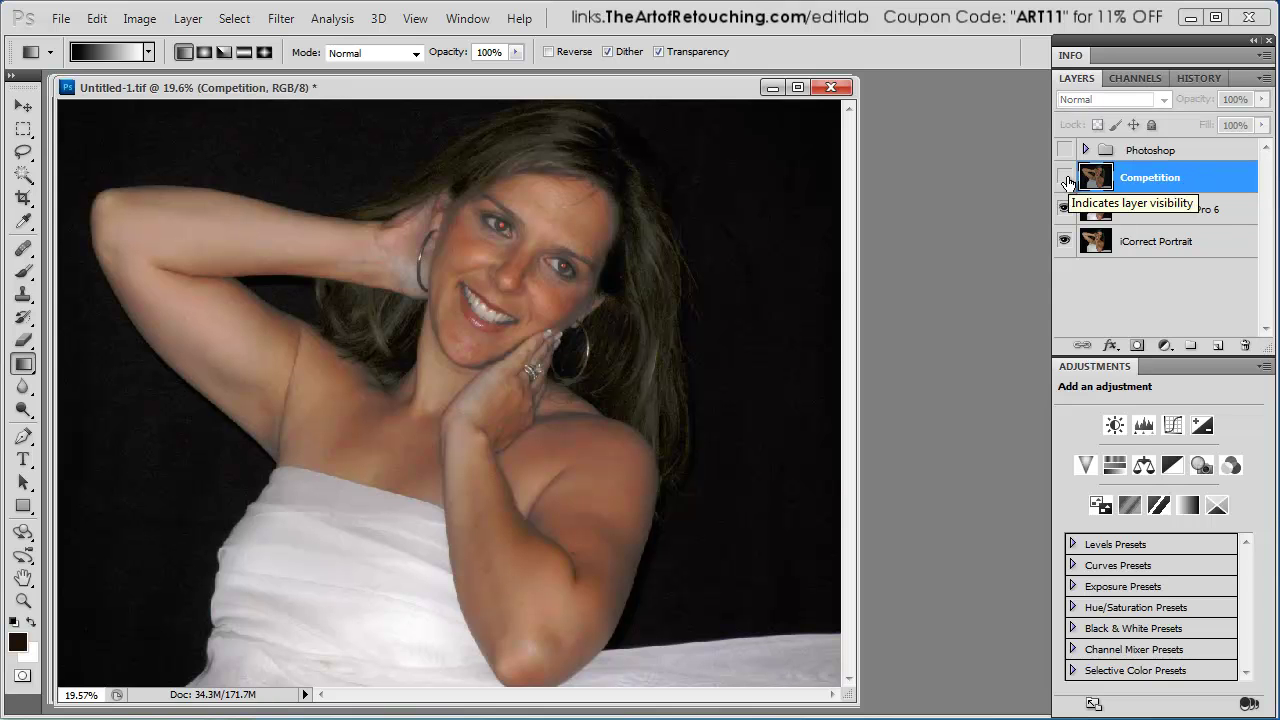
click(1065, 178)
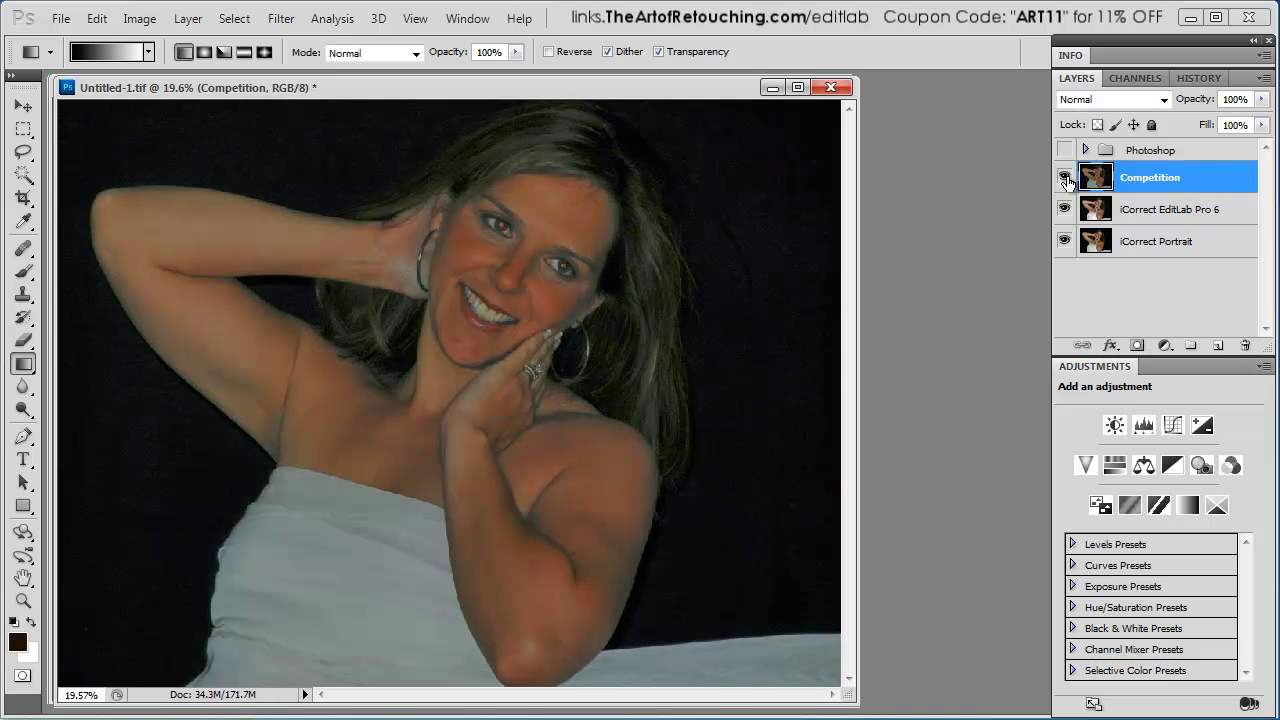
click(1065, 178)
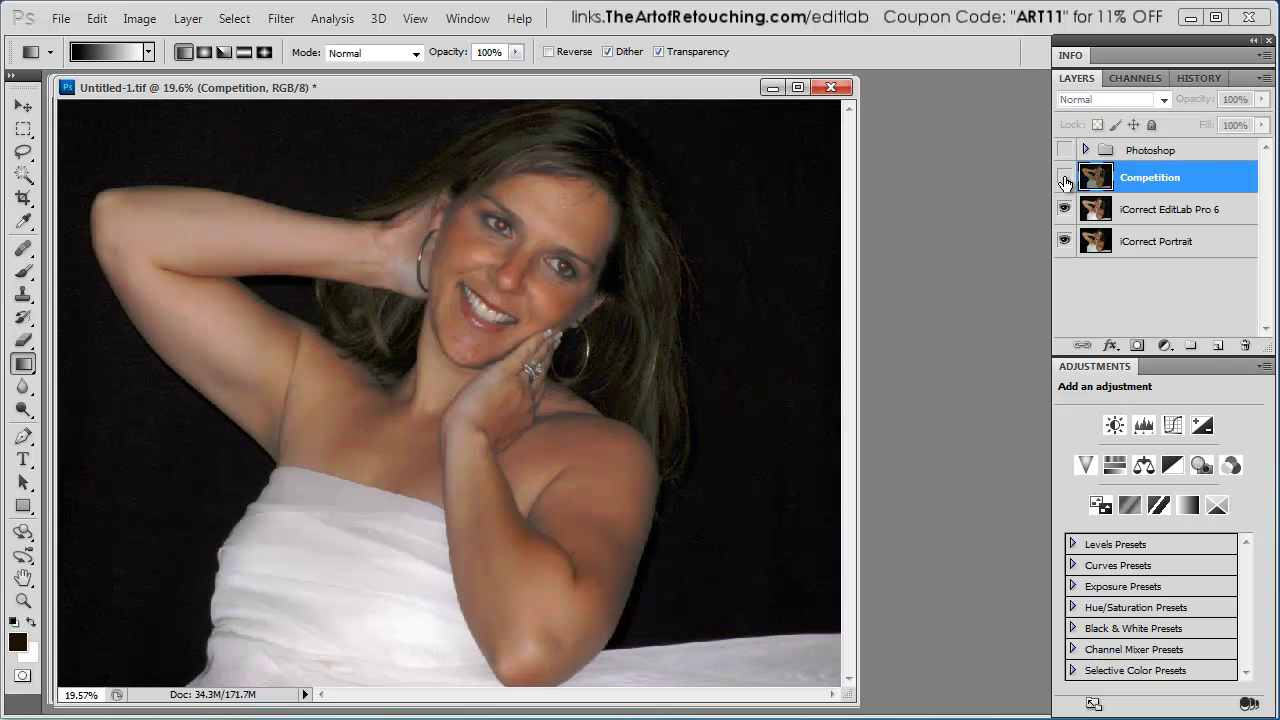
click(1065, 178)
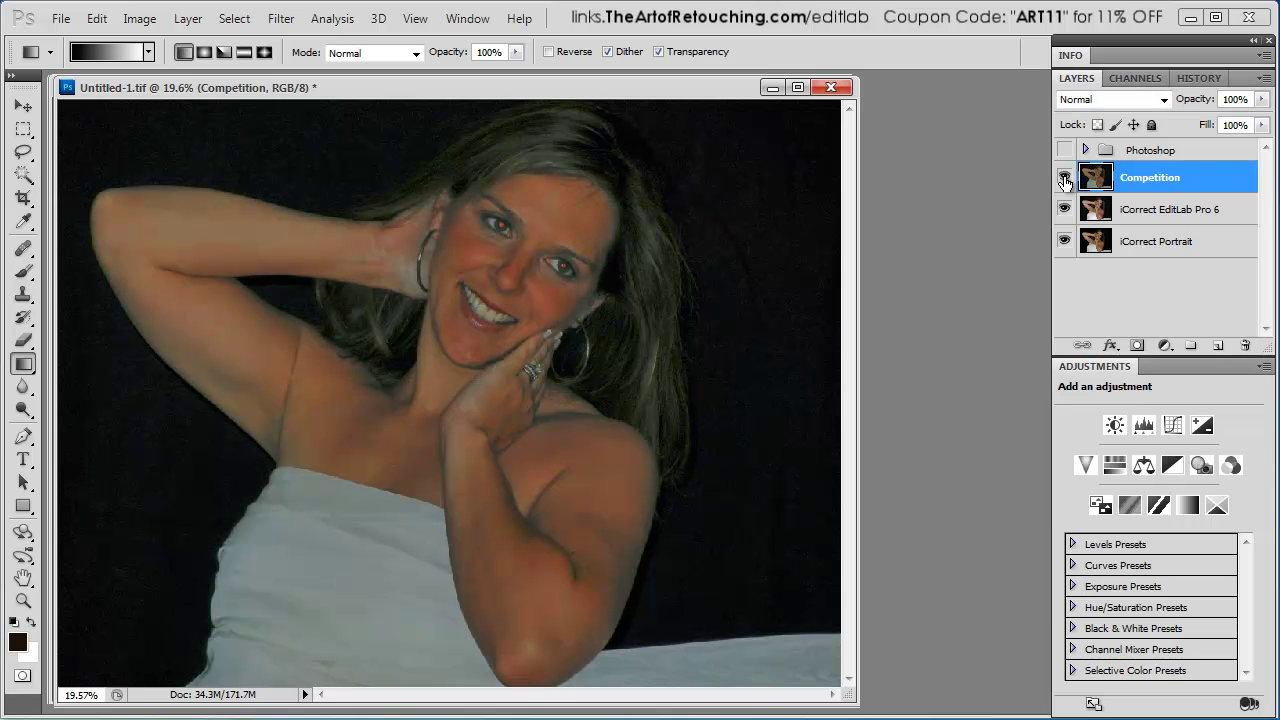
click(1065, 178)
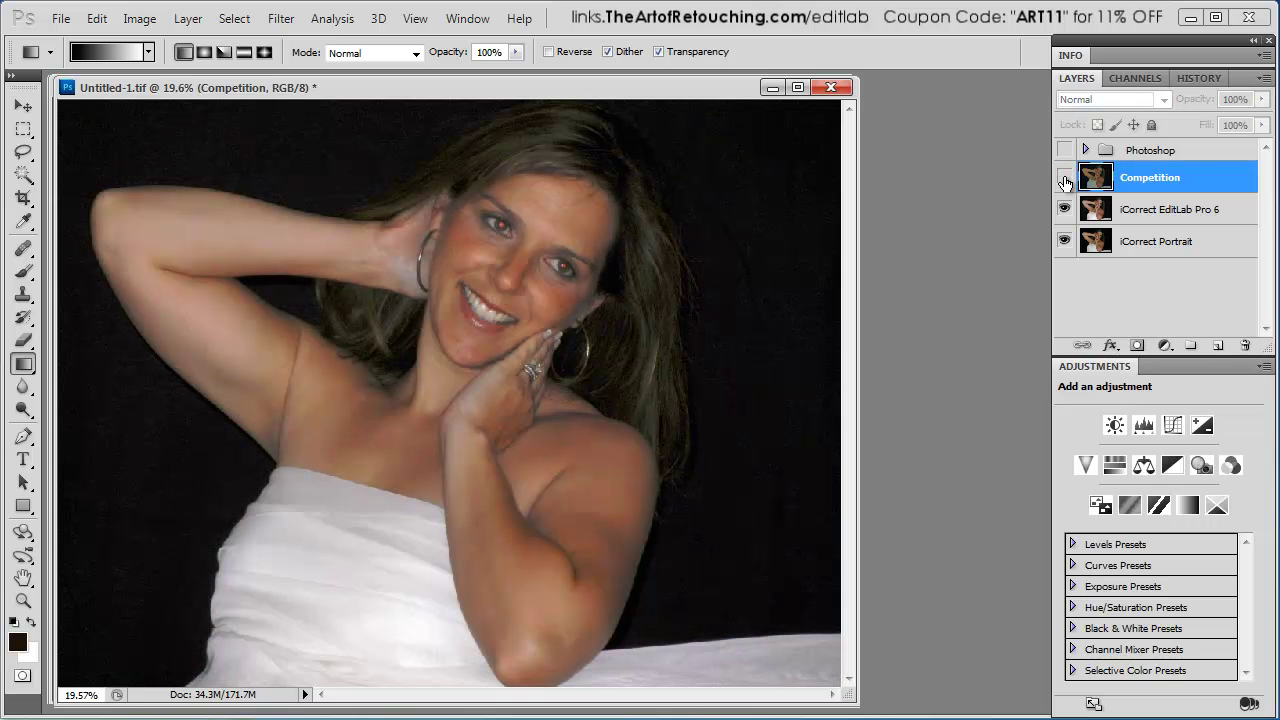
click(1065, 180)
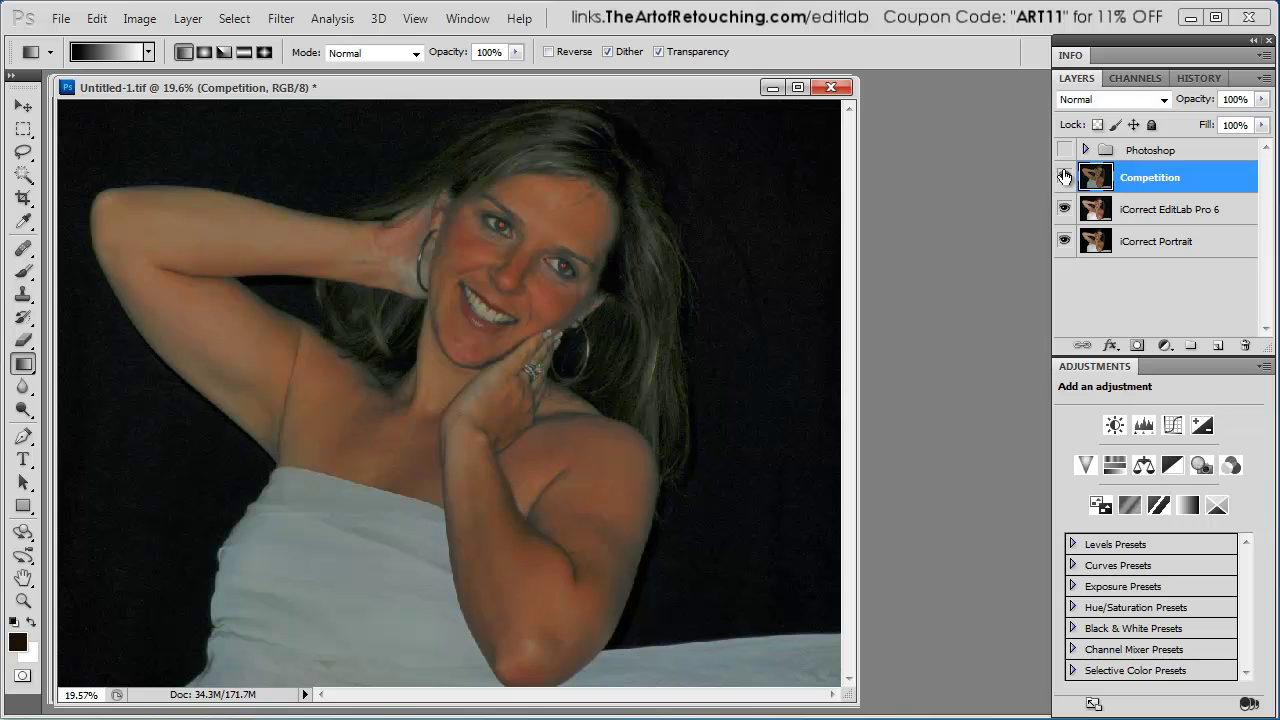
click(1065, 178)
click(1160, 151)
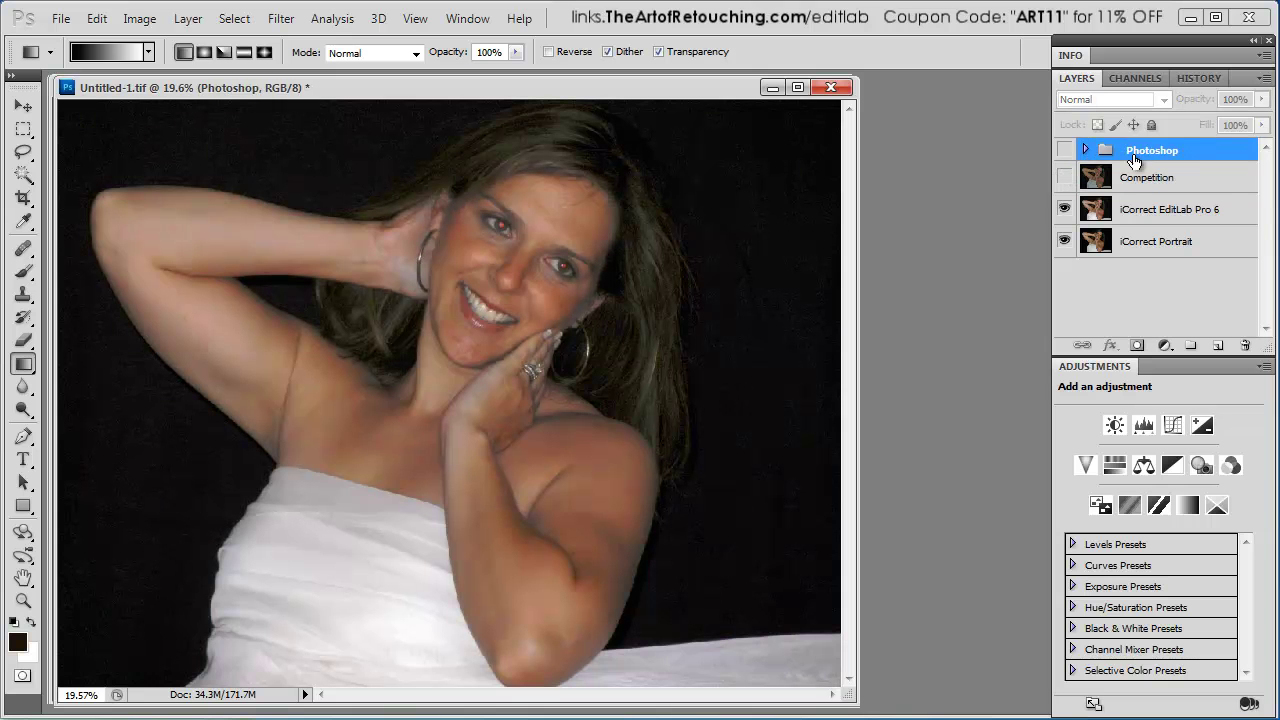
- Show the Photoshop group and cycle its Levels, Hue/Saturation and Channel Mixer layers off and on
click(1065, 151)
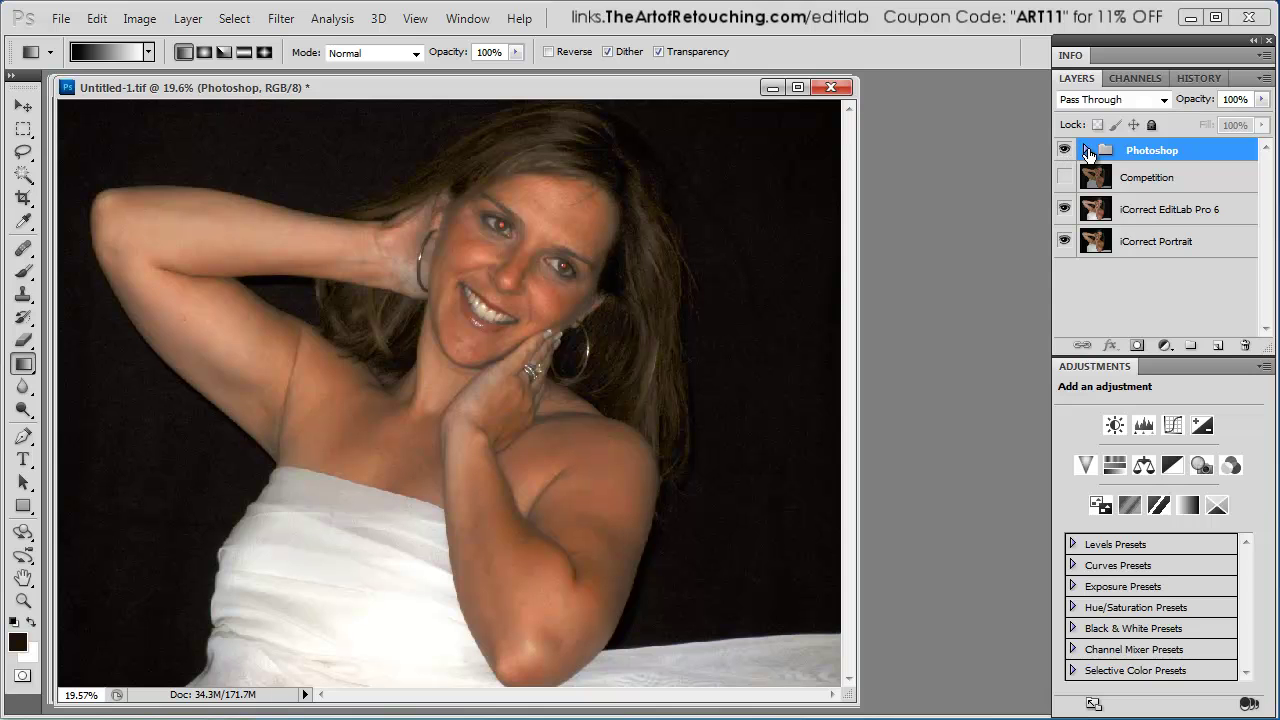
click(1085, 150)
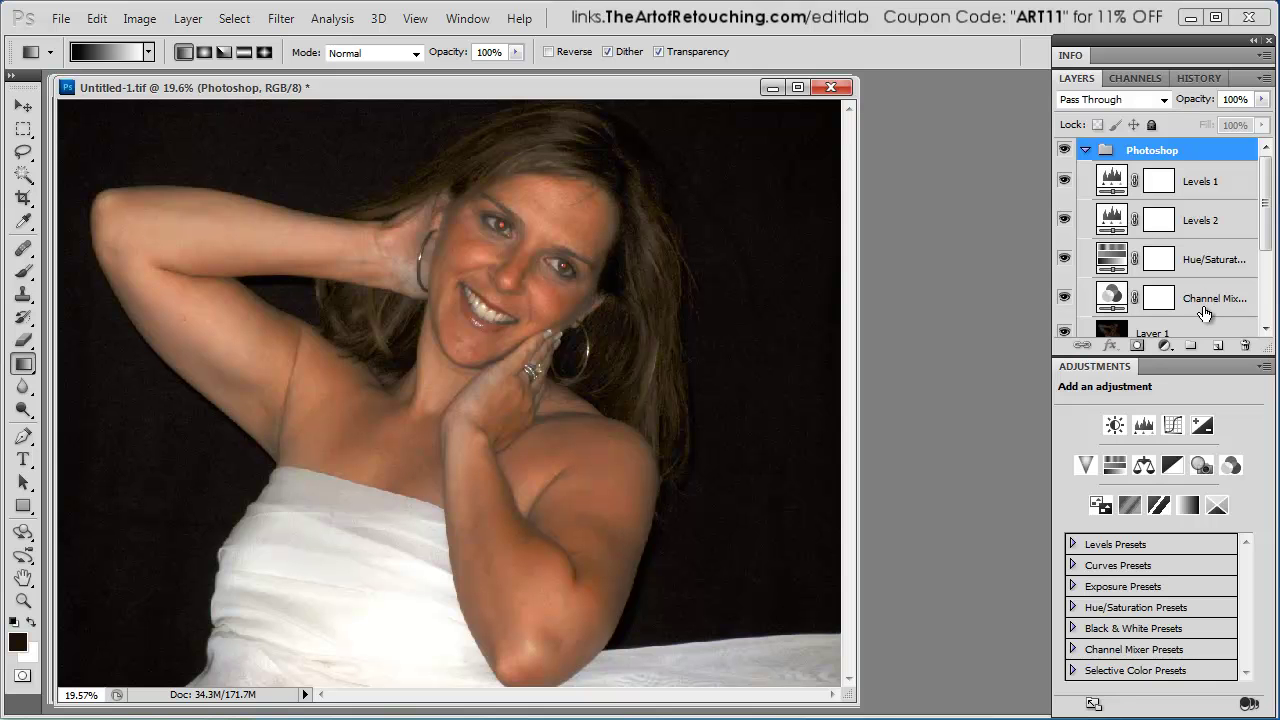
drag(1064, 296, 1058, 180)
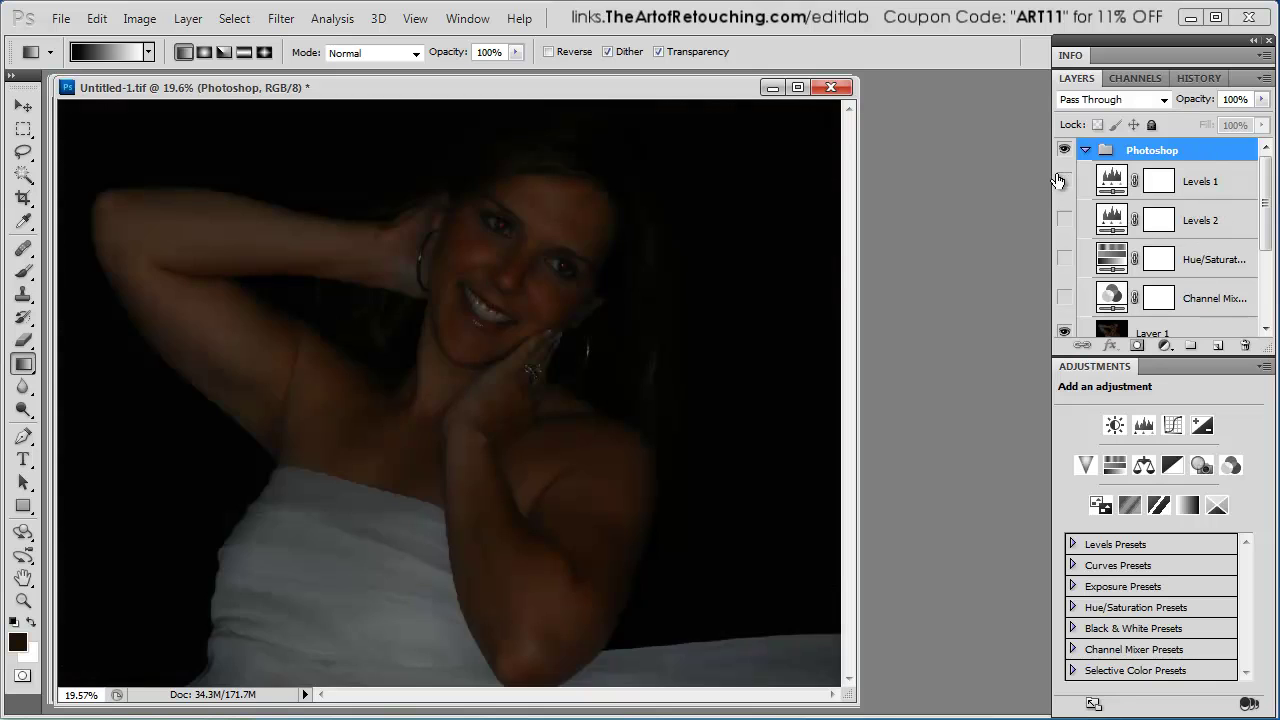
click(1062, 180)
click(1064, 219)
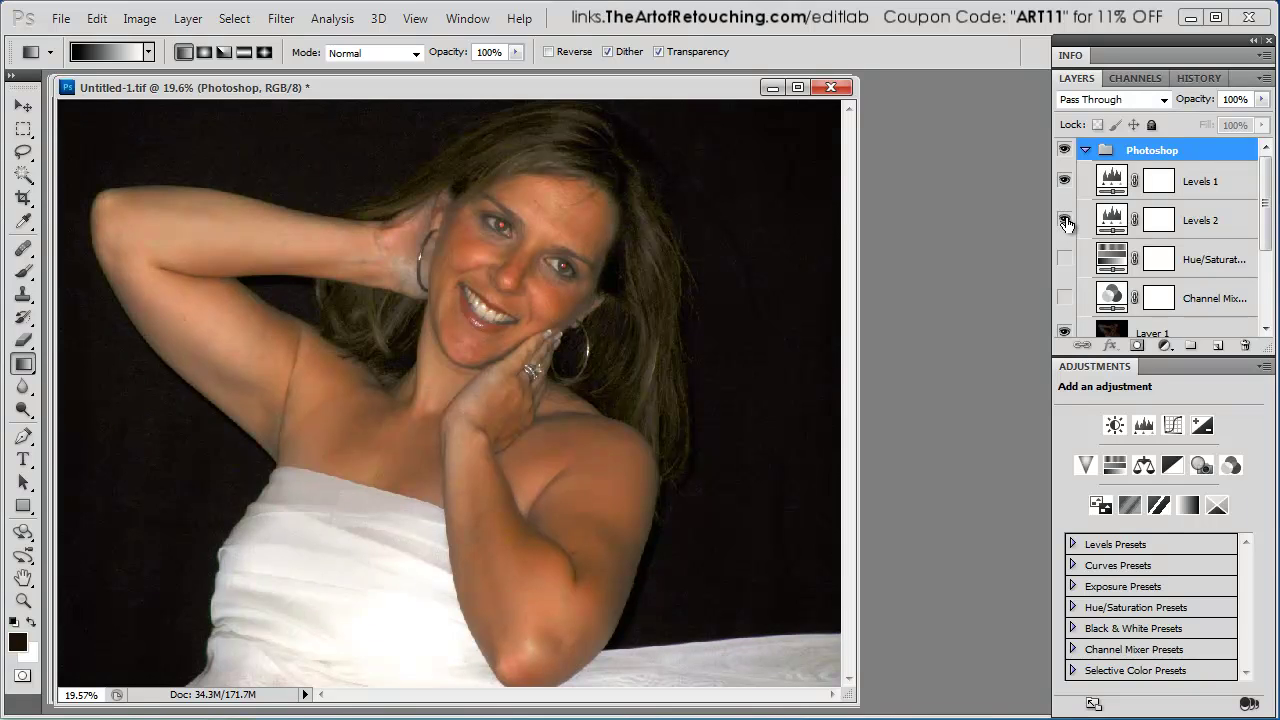
click(1064, 258)
click(1064, 297)
click(1085, 150)
- Select the iCorrect EditLab Pro 6 layer and expand then collapse the Photoshop group again
click(1202, 214)
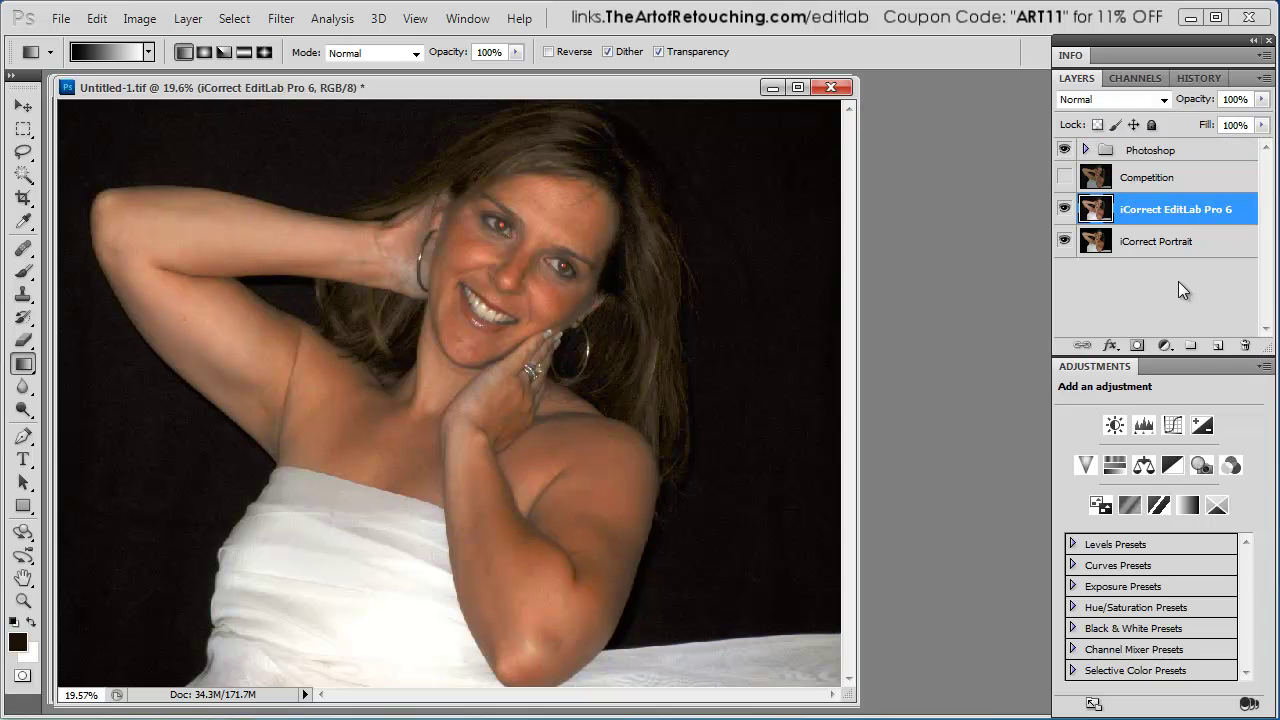
click(1085, 150)
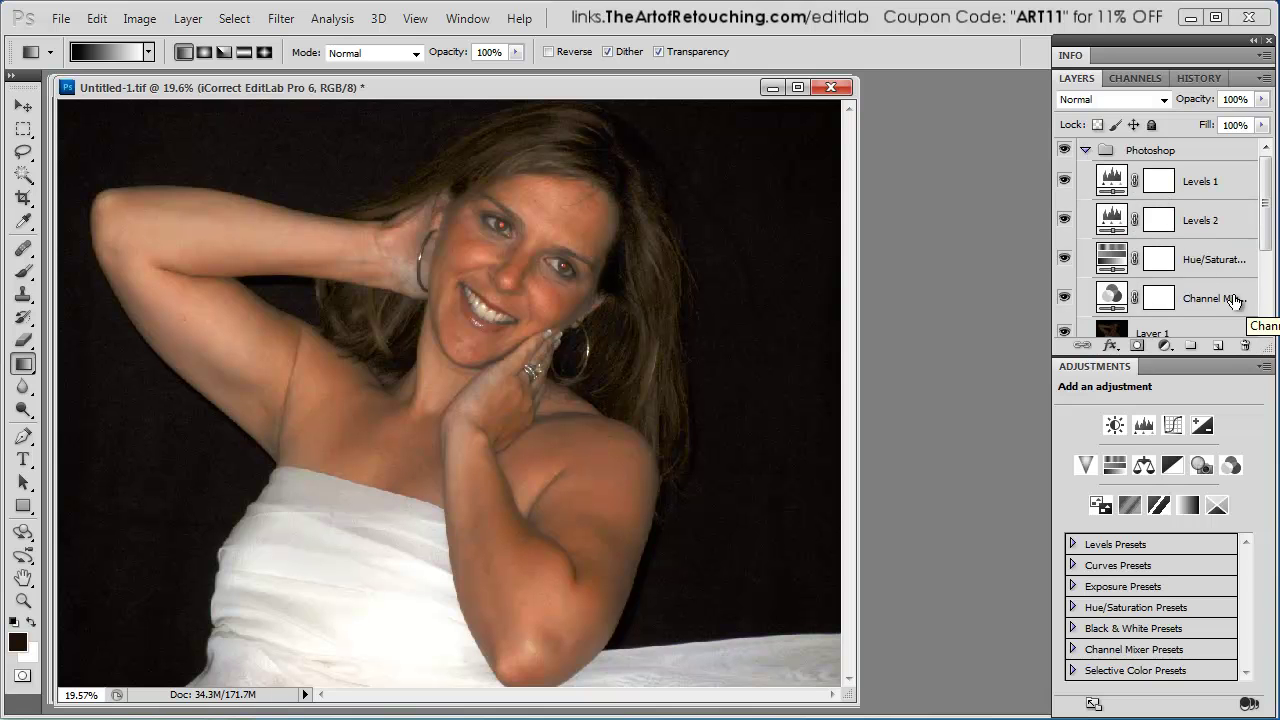
click(1085, 150)
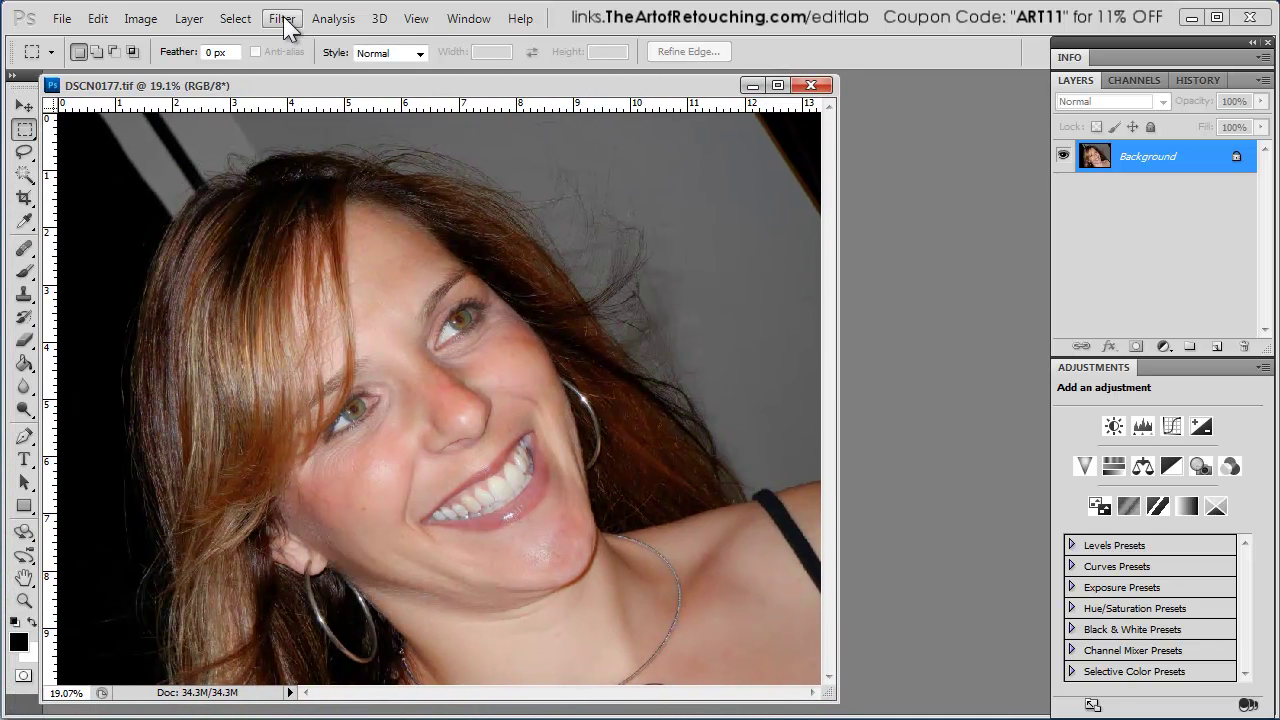
- Apply iCorrect EditLab Pro 6.0's SmartColor correction to DSCN0177, then bring DSCN0467 to the front
click(282, 18)
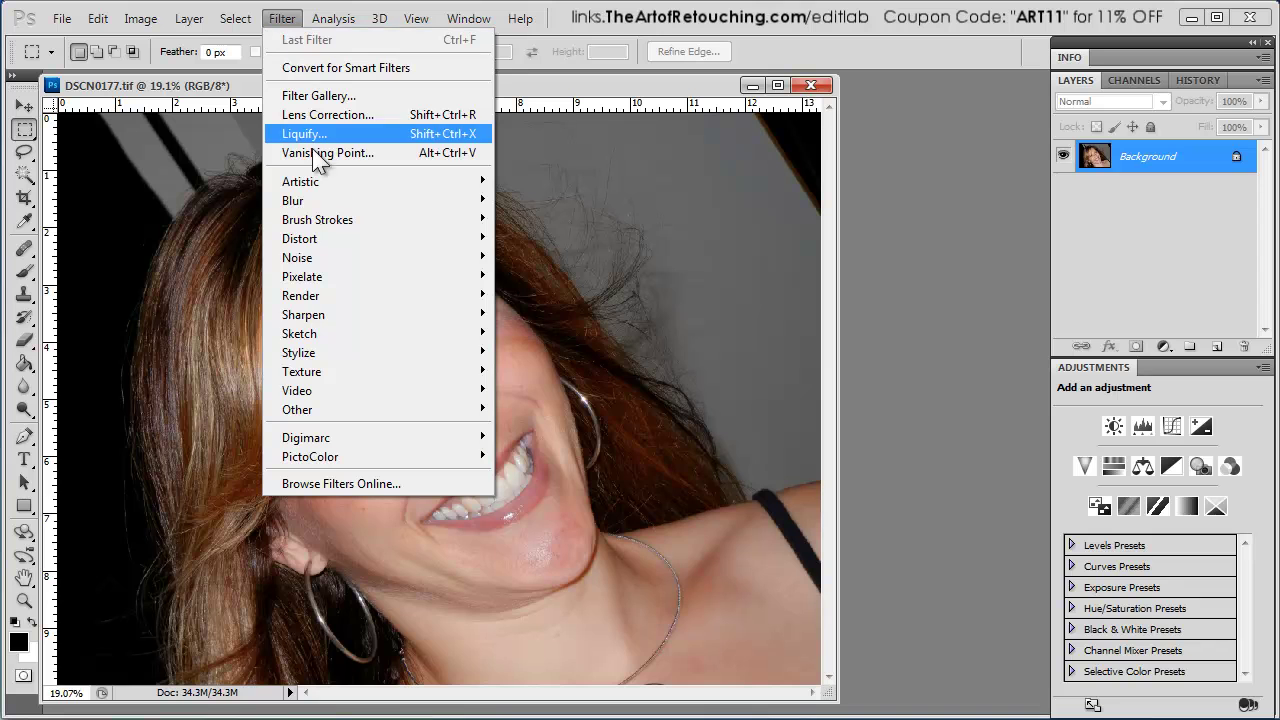
mouse_move(370, 457)
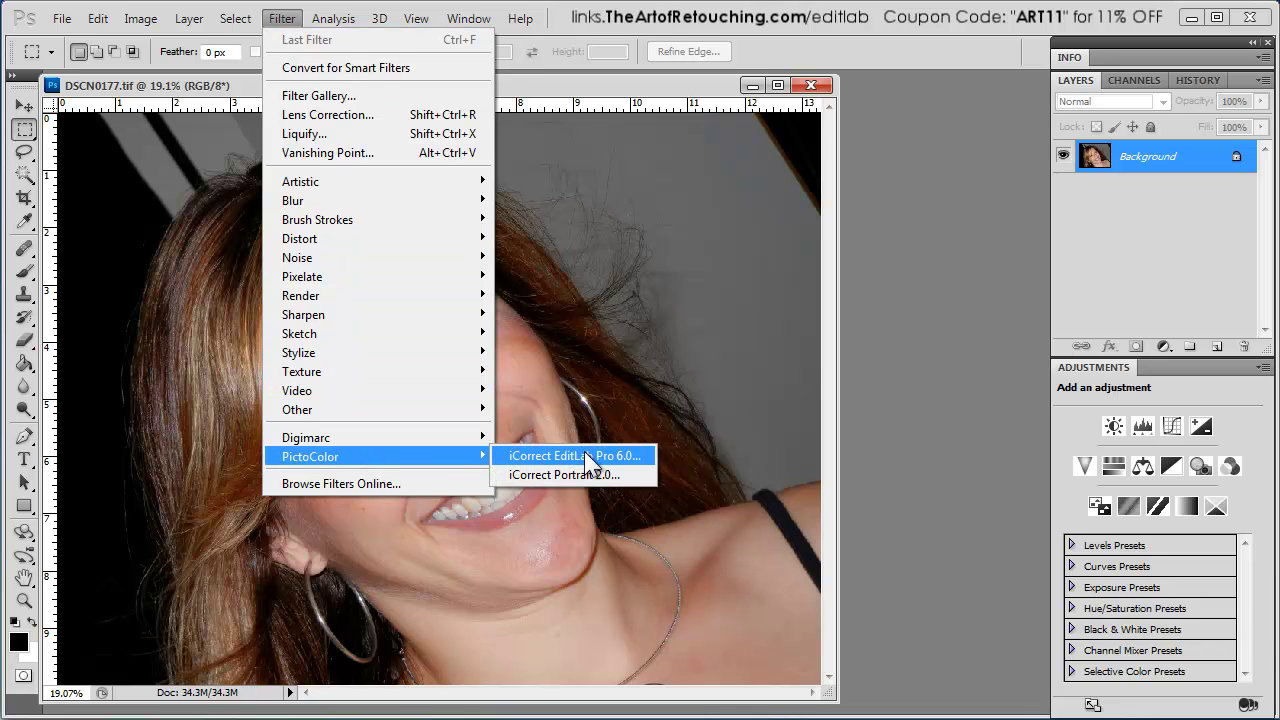
click(640, 470)
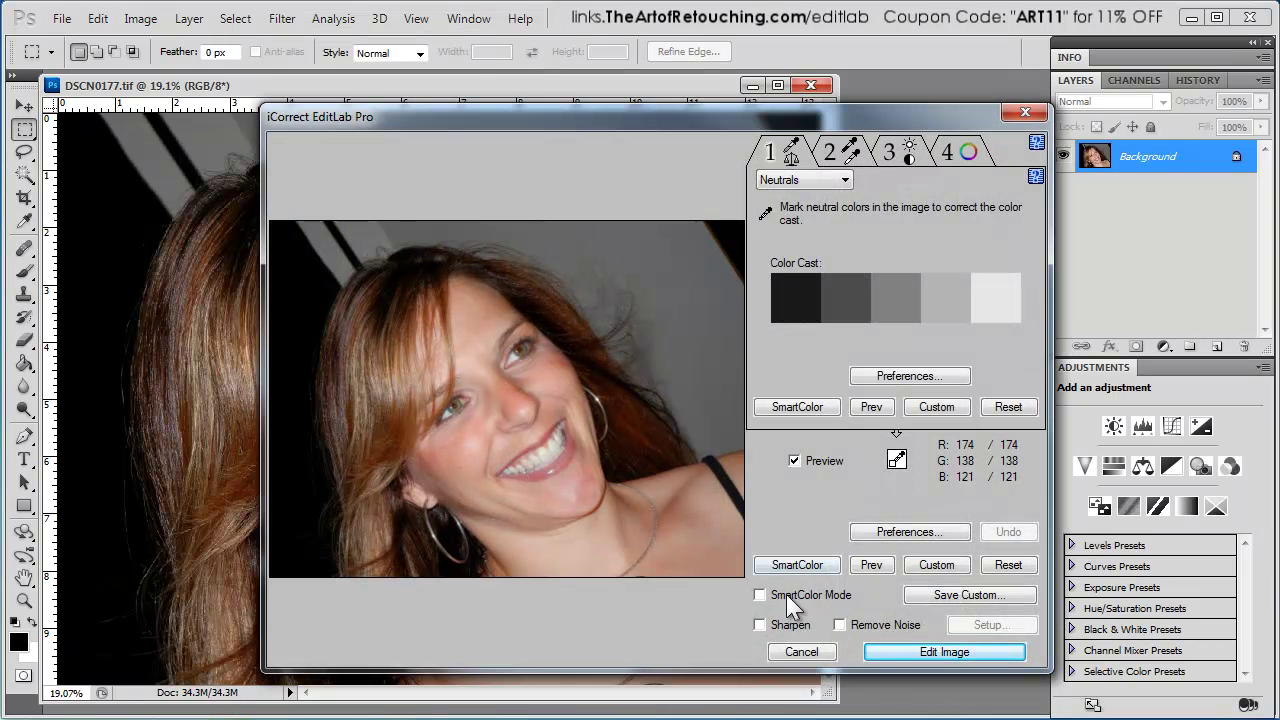
click(792, 566)
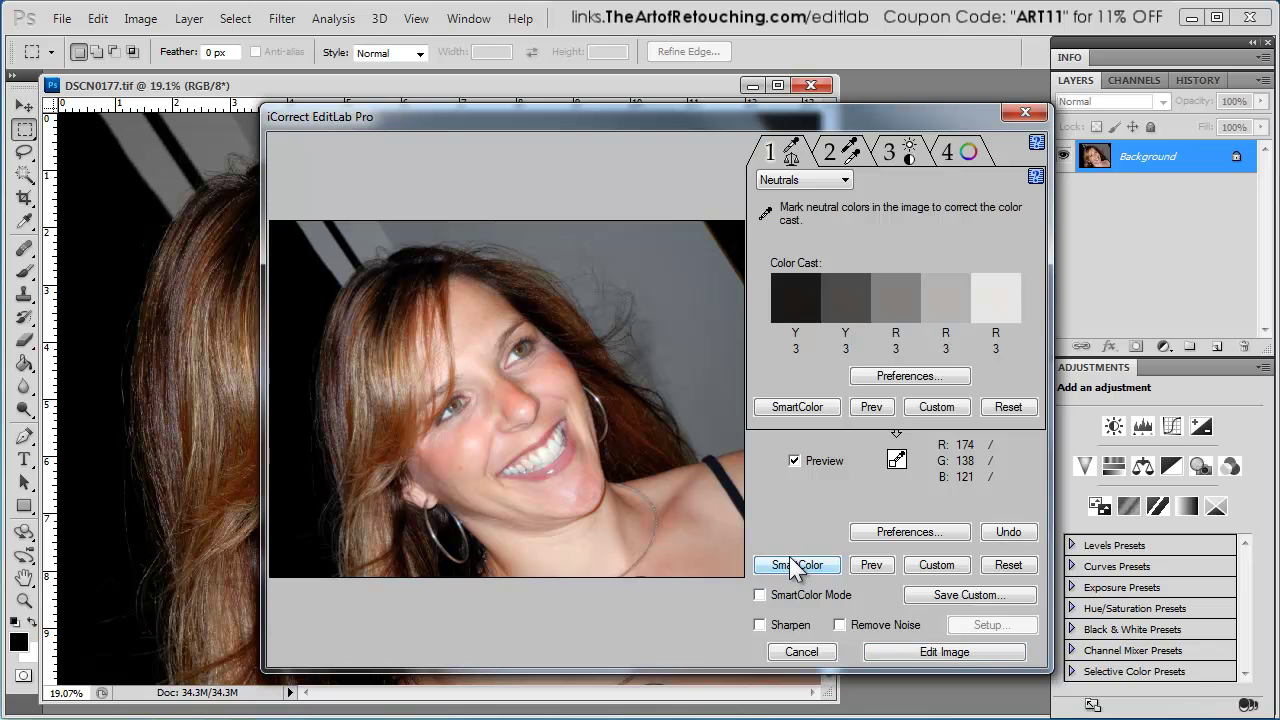
click(935, 650)
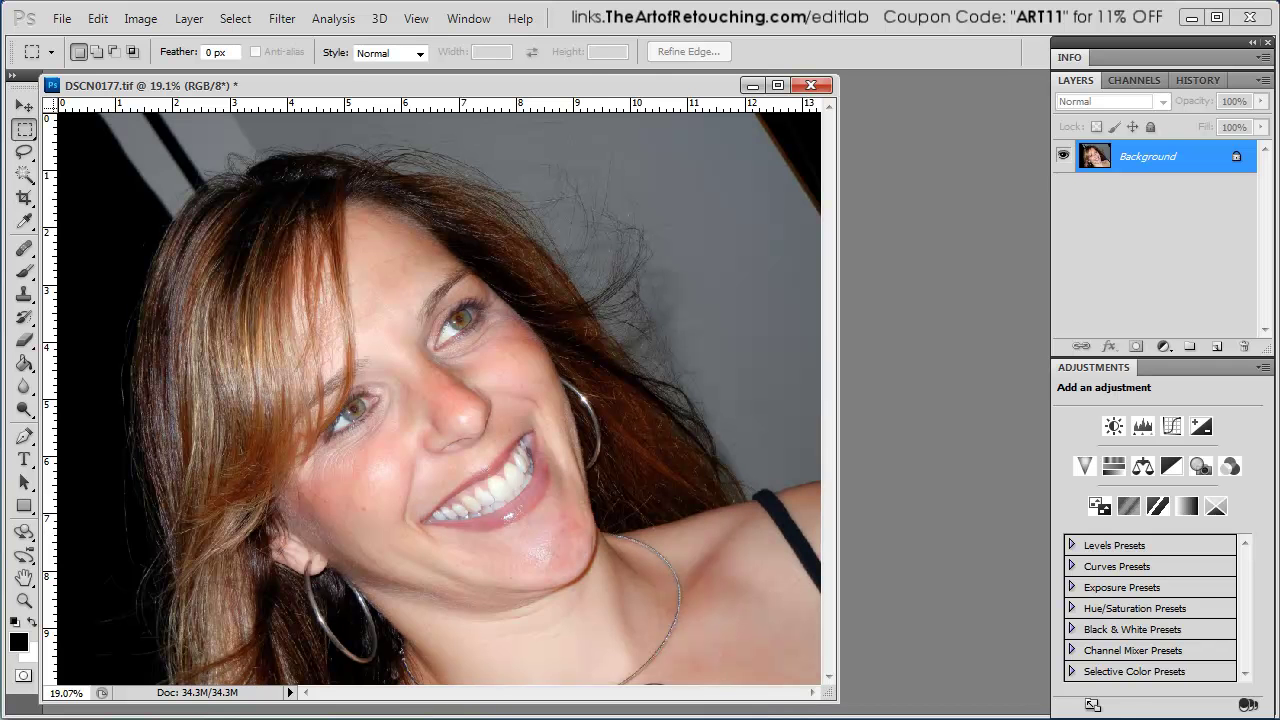
key(ctrl+Tab)
drag(165, 16, 265, 101)
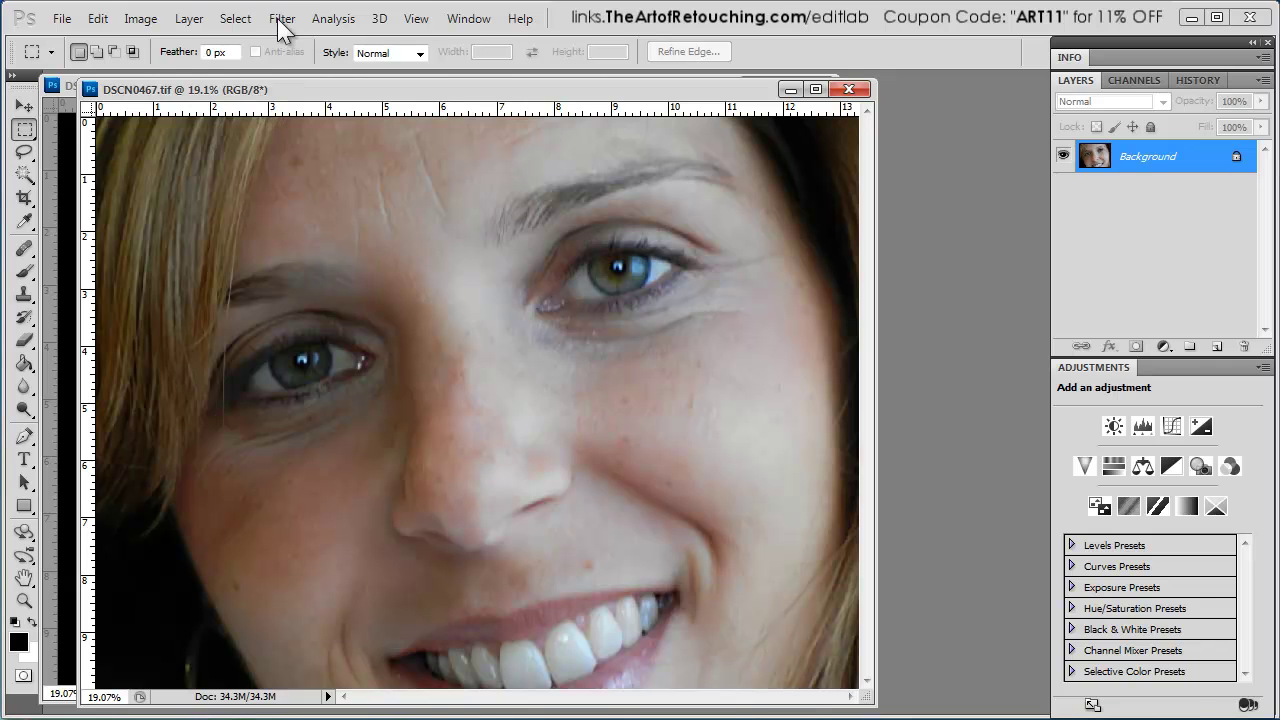
- Run iCorrect EditLab Pro 6.0 on DSCN0467 and apply its automatic SmartColor correction to the image
click(282, 19)
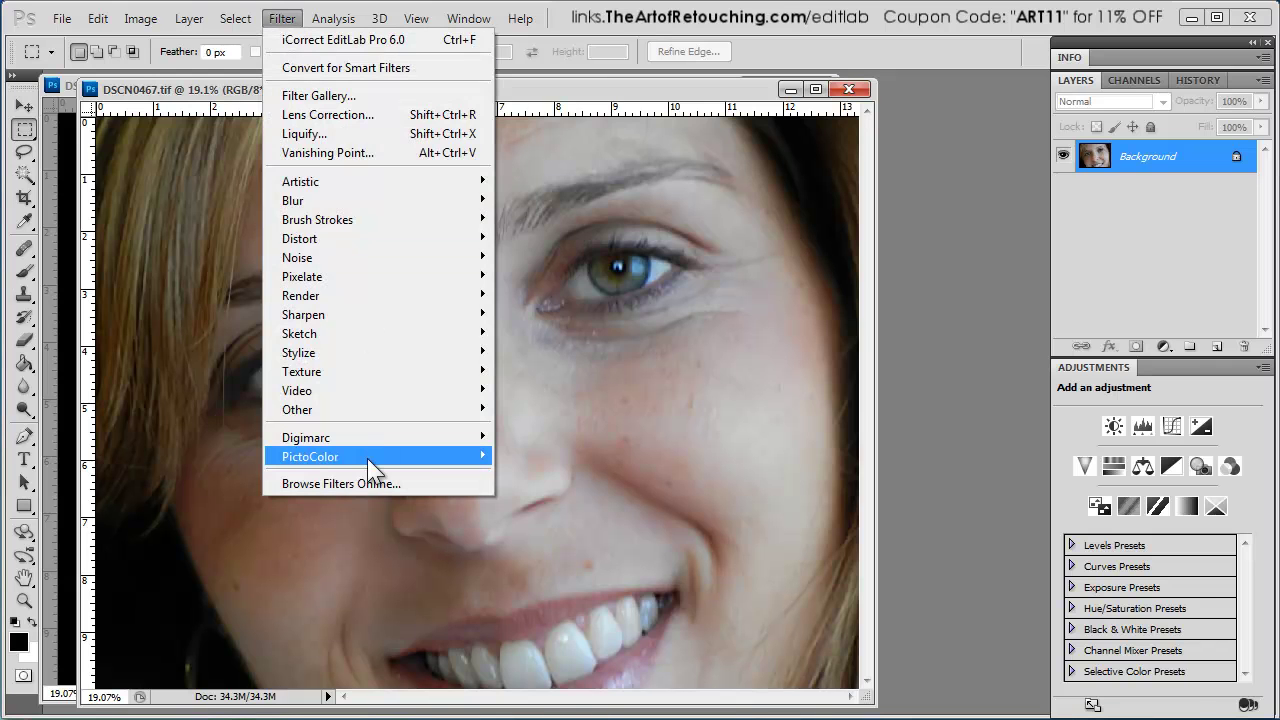
mouse_move(370, 458)
click(579, 454)
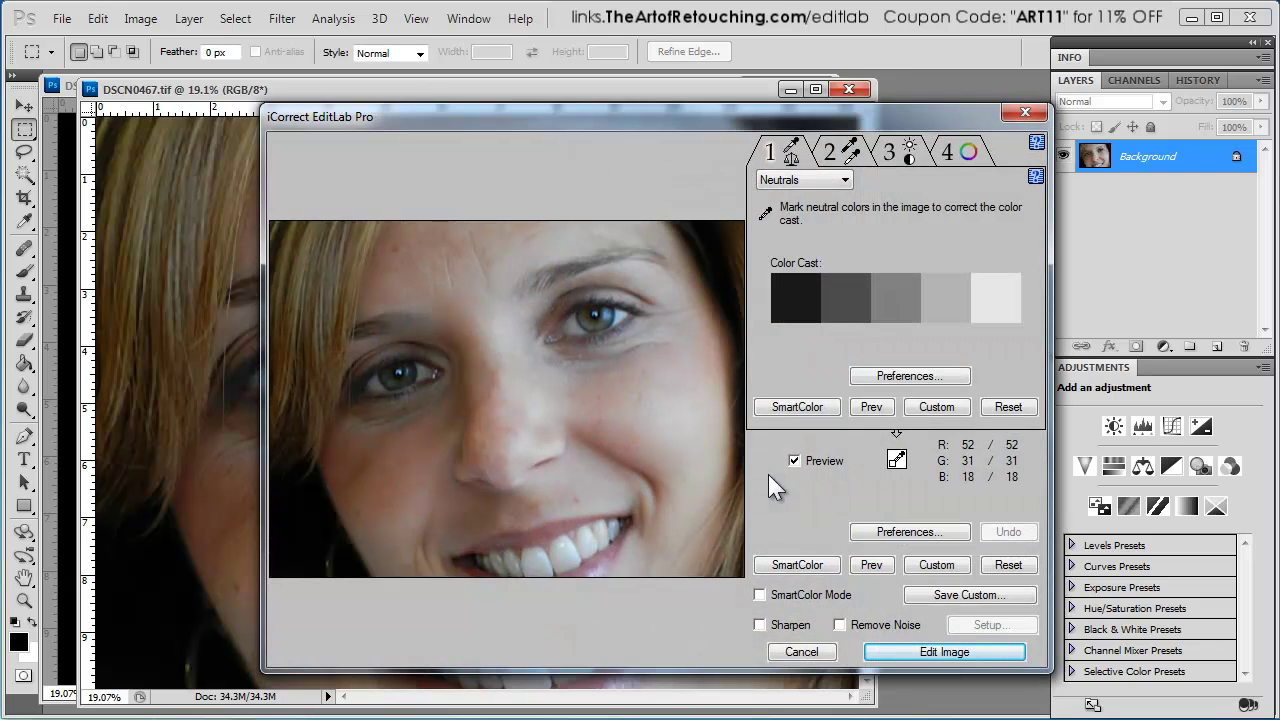
click(800, 566)
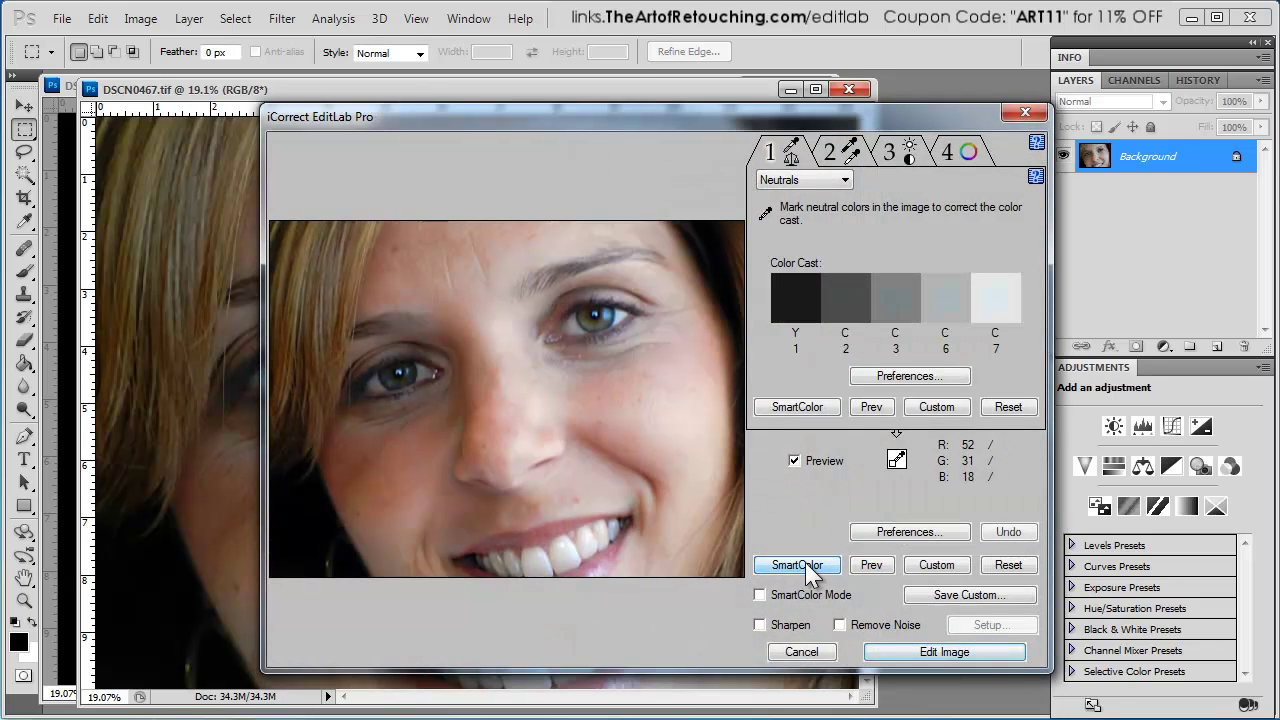
click(1014, 652)
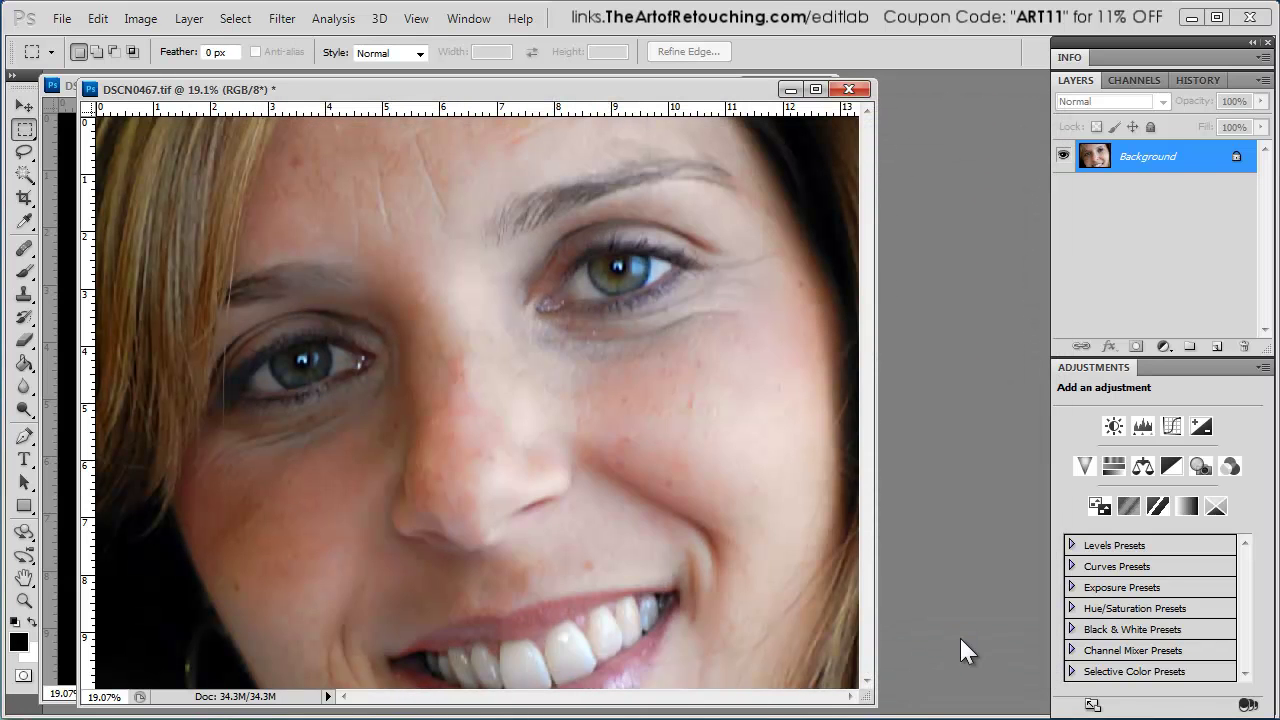
- Bring DSCN0272.tif forward, fit it on screen, and apply iCorrect EditLab Pro 6.0's SmartColor correction
key(ctrl+Tab)
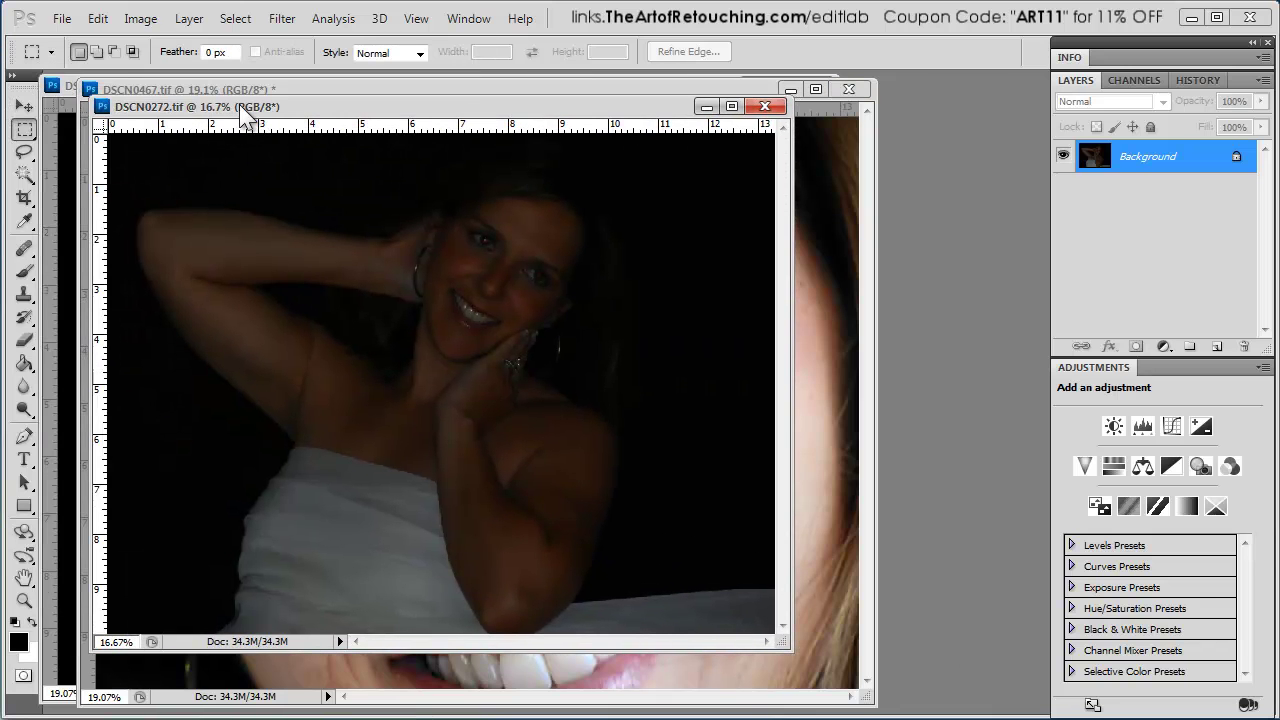
key(ctrl+0)
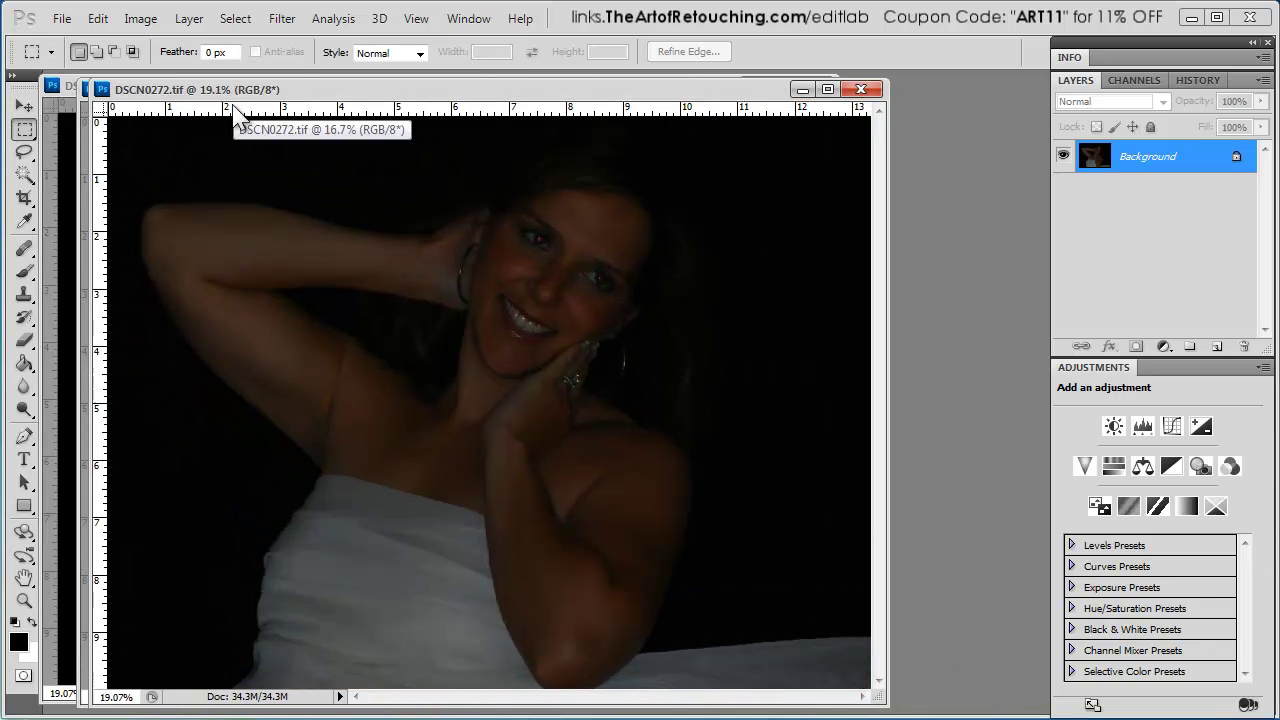
click(238, 20)
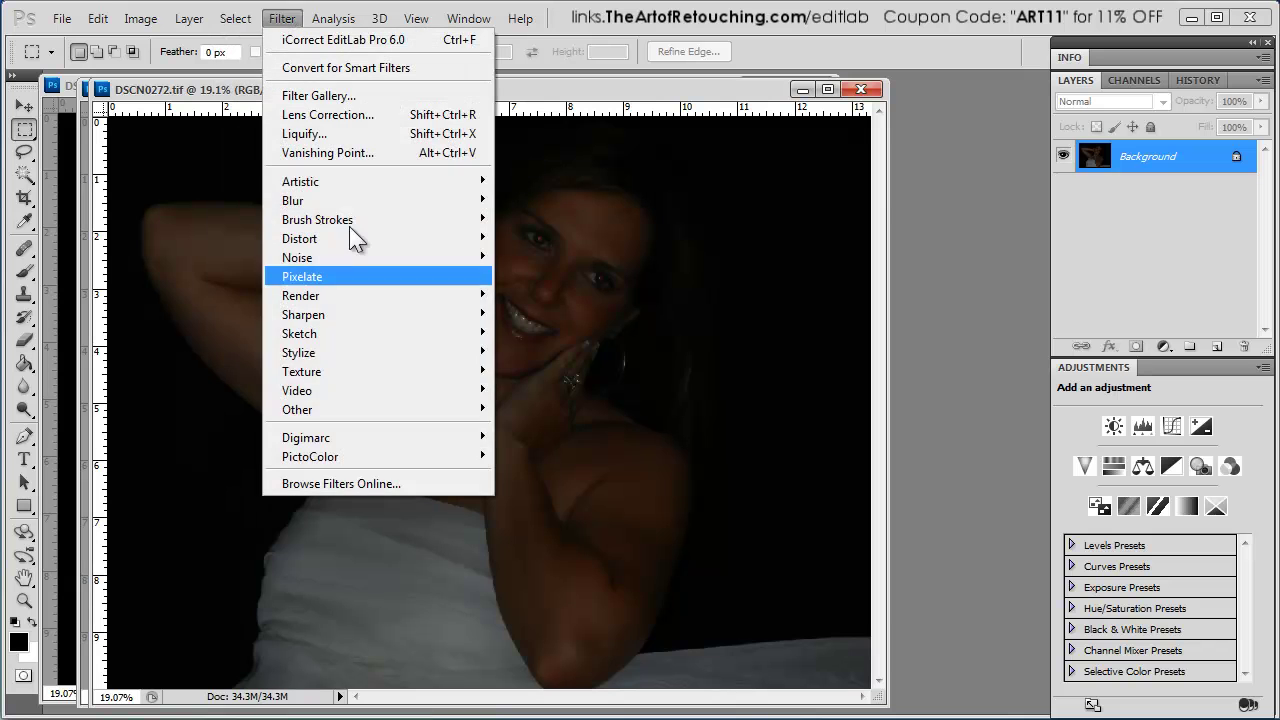
mouse_move(380, 455)
click(585, 456)
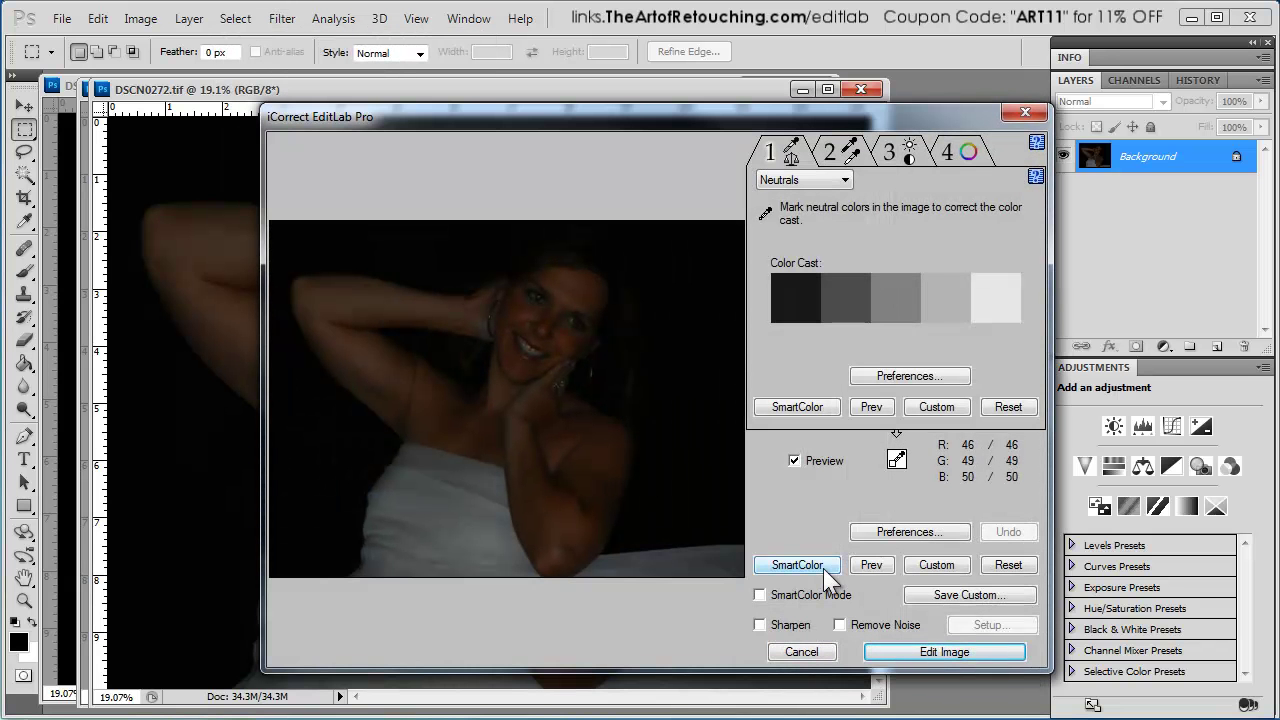
click(823, 564)
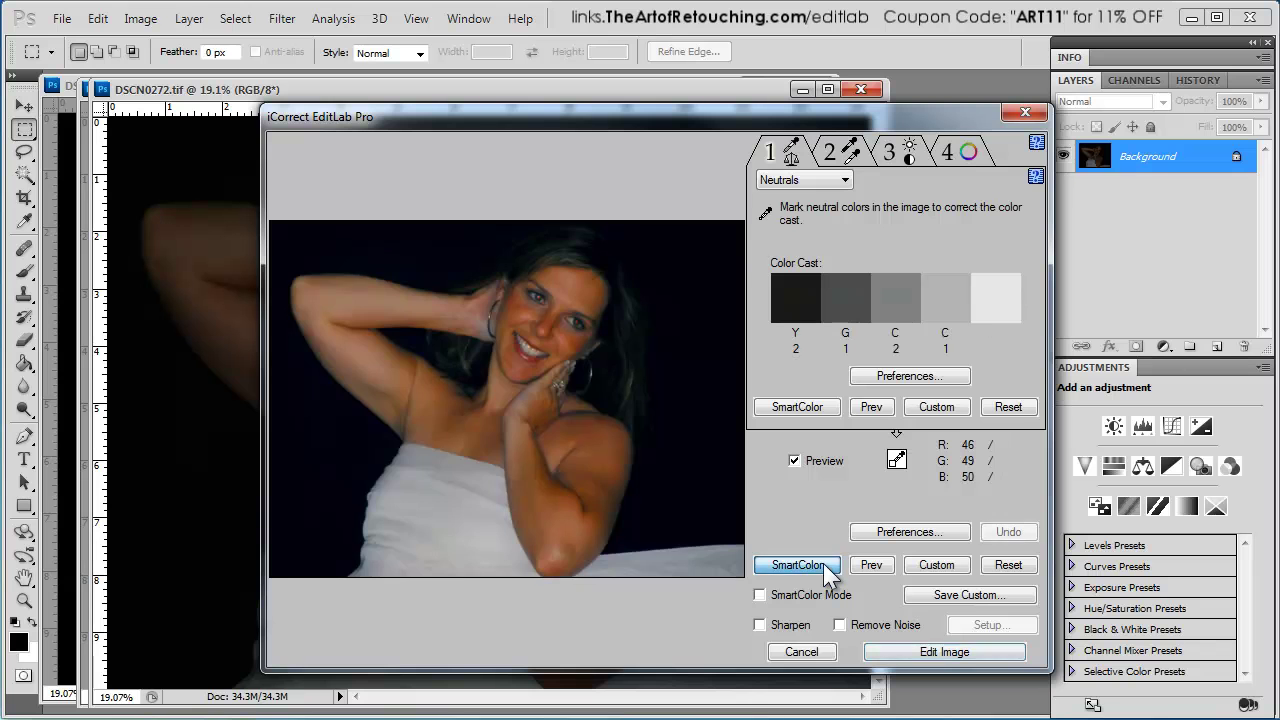
click(925, 654)
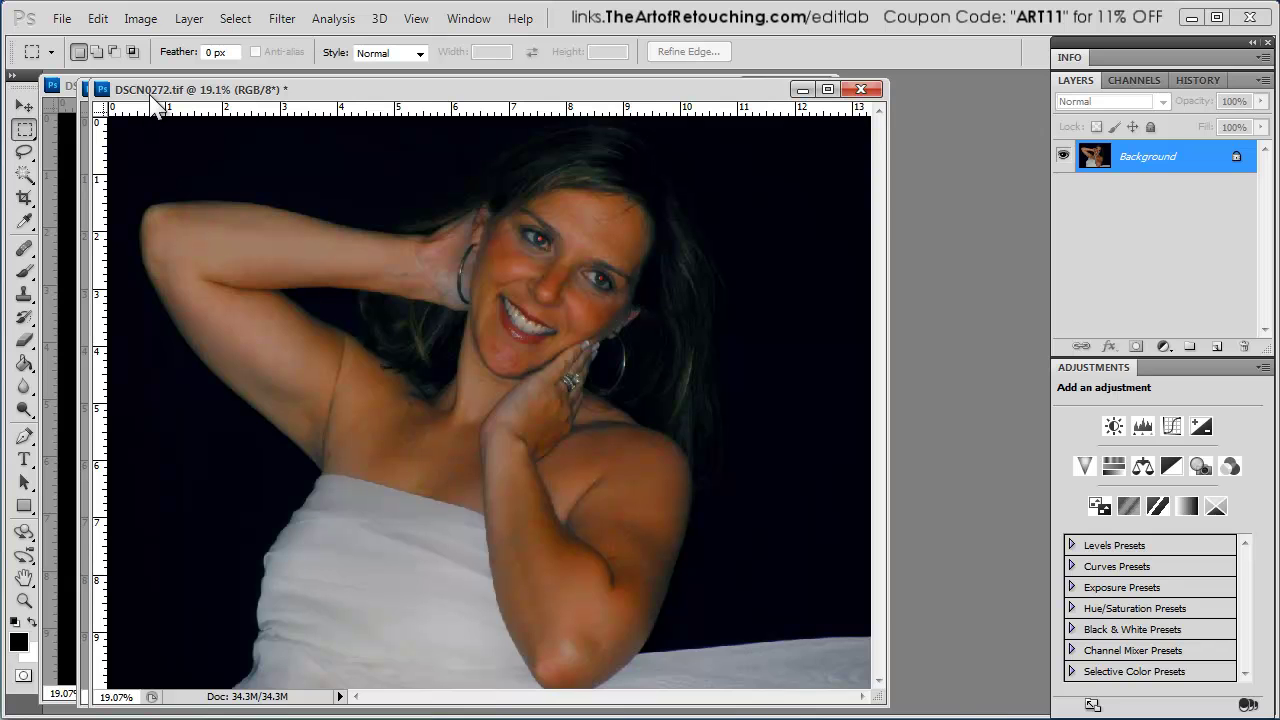
drag(151, 96, 217, 98)
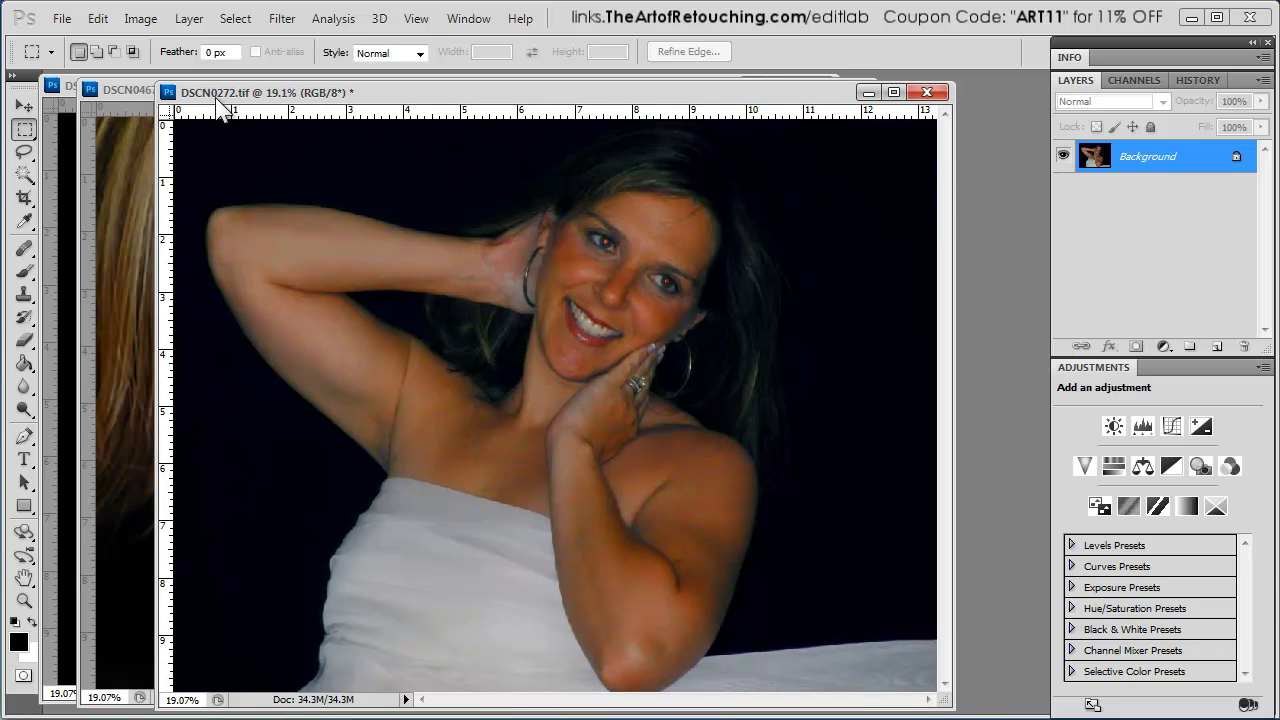